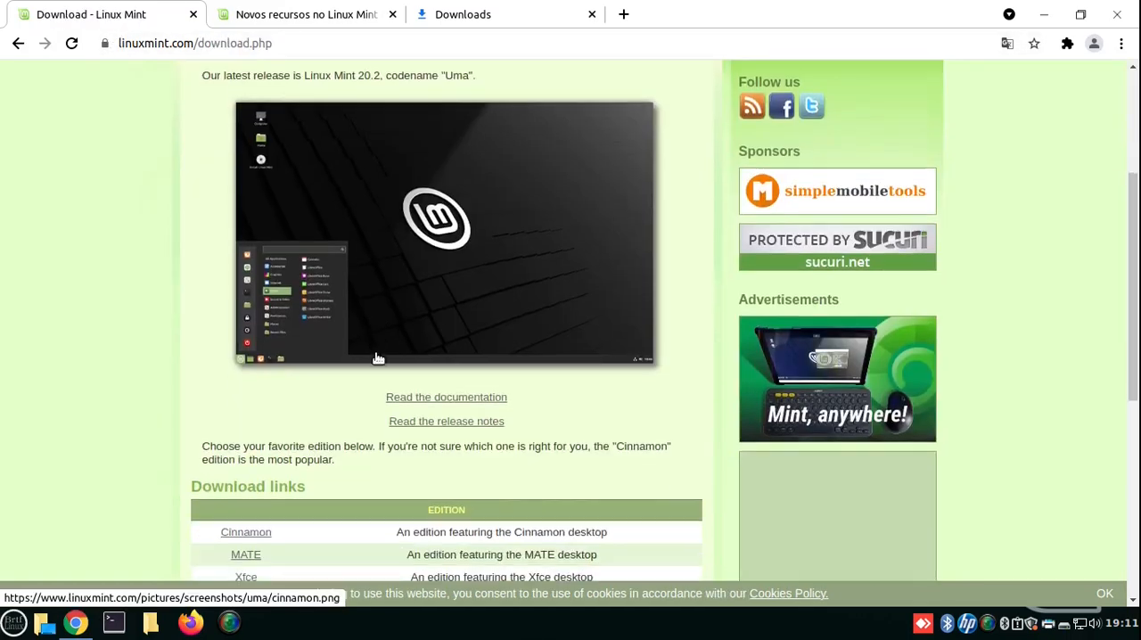
- Examine the Linux Mint 20.2 download page, including the release codename and the list of available desktop editions
scroll(377, 356, "down", 2)
scroll(377, 355, "up", 6)
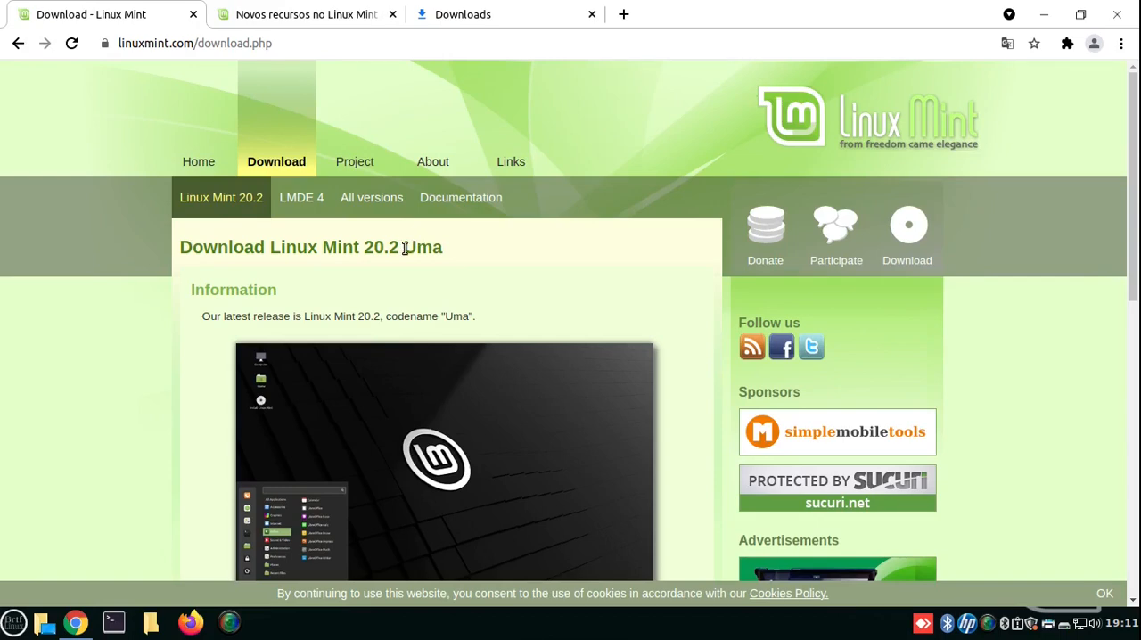
left_click_drag(406, 247, 443, 249)
left_click(496, 272)
scroll(497, 271, "down", 5)
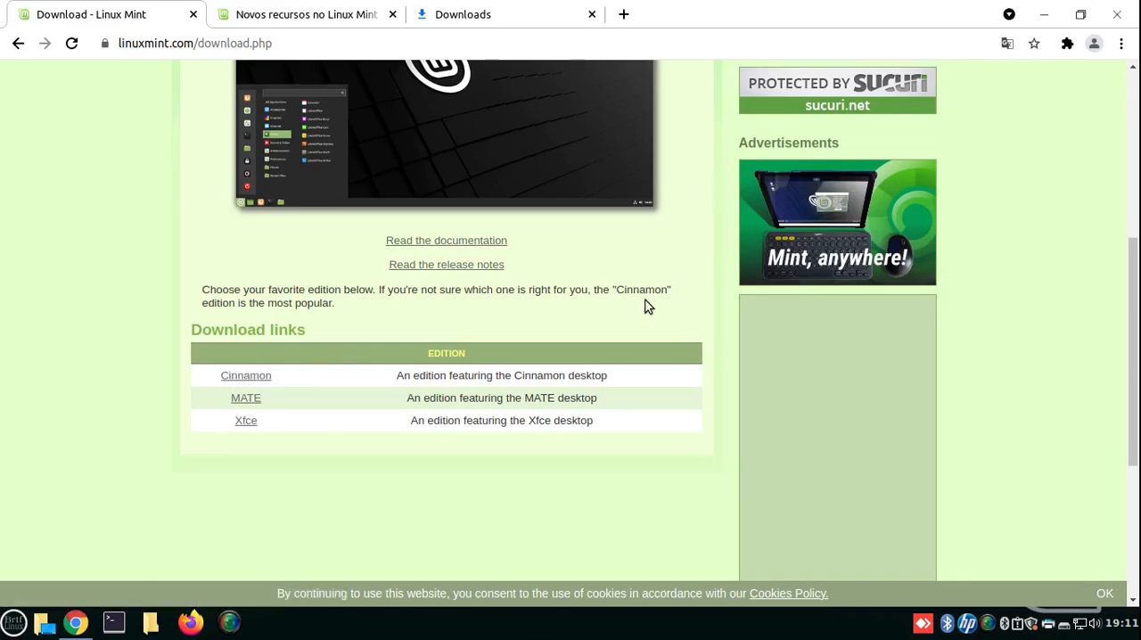
scroll(644, 308, "up", 5)
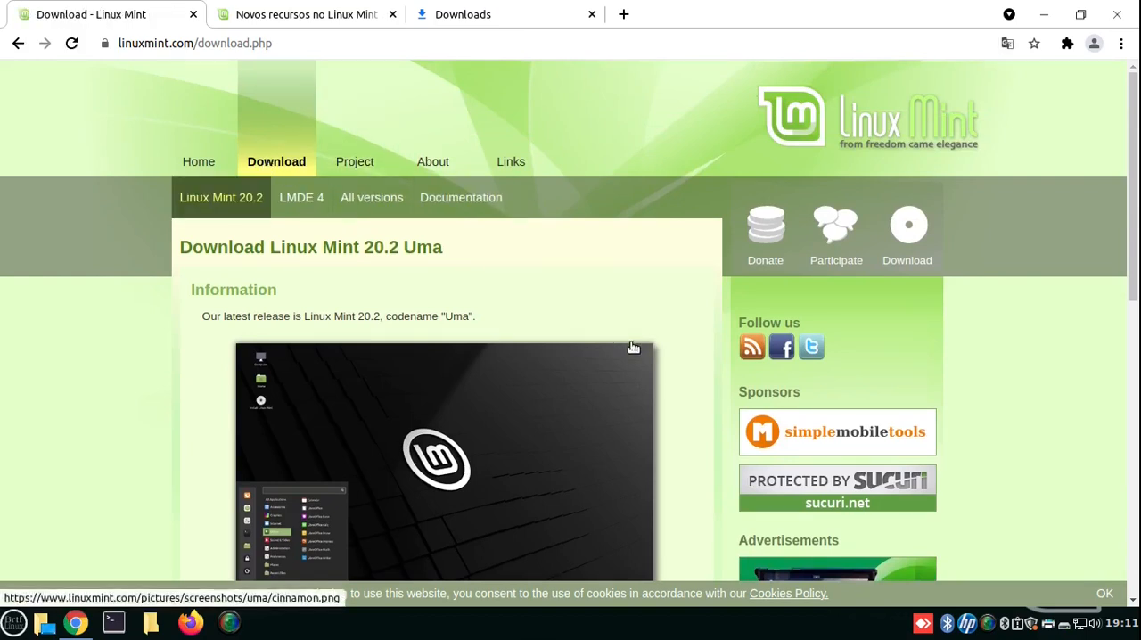
scroll(534, 343, "down", 5)
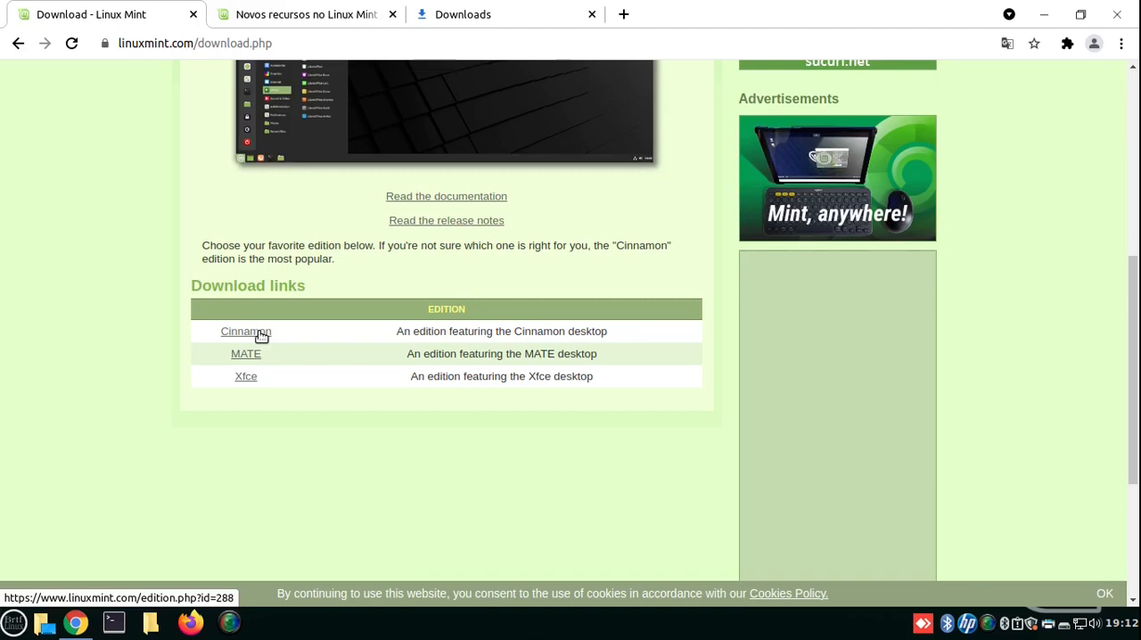
- Open the Cinnamon edition's page and look through its download mirrors down to the Brazilian ones
left_click(257, 332)
scroll(570, 303, "down", 2)
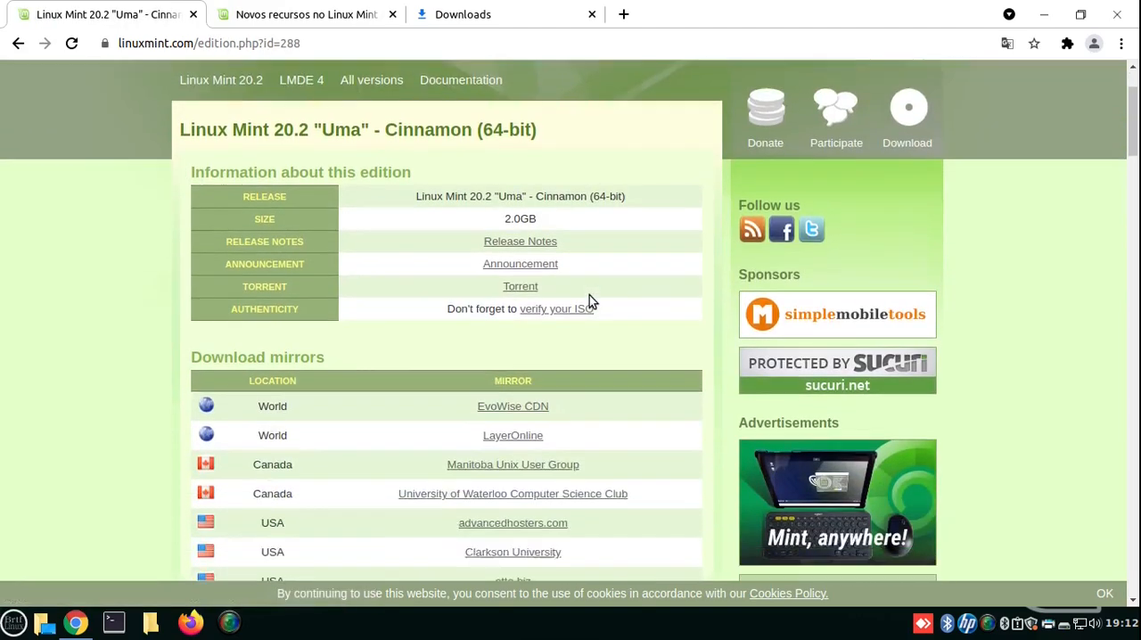
scroll(588, 298, "down", 8)
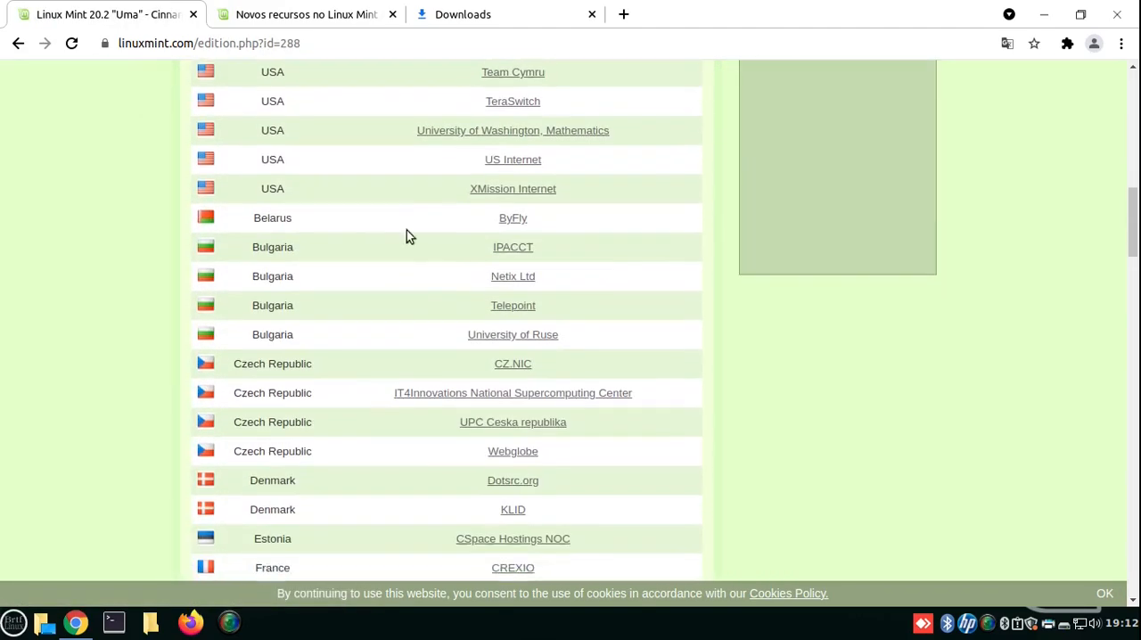
scroll(422, 347, "up", 1)
scroll(423, 349, "down", 4)
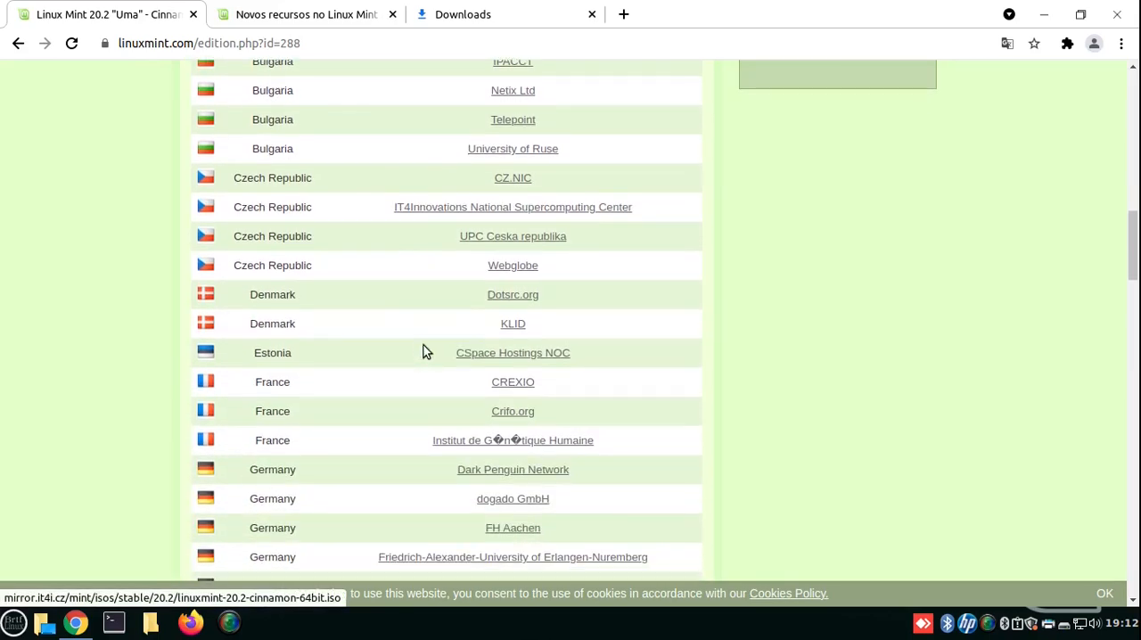
scroll(428, 352, "down", 10)
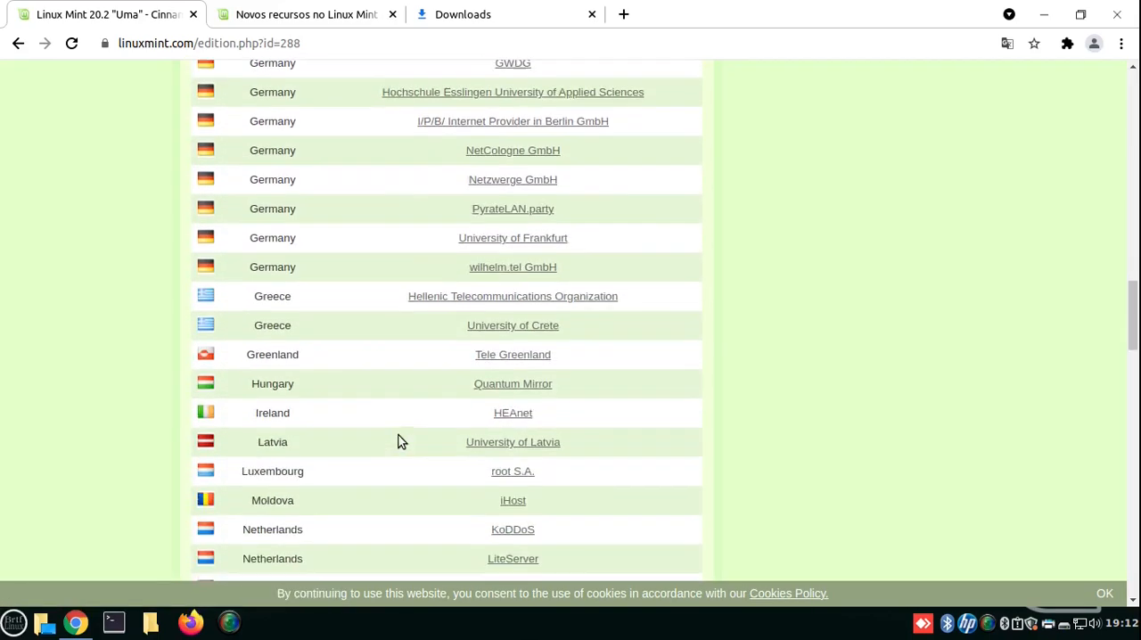
scroll(398, 436, "down", 14)
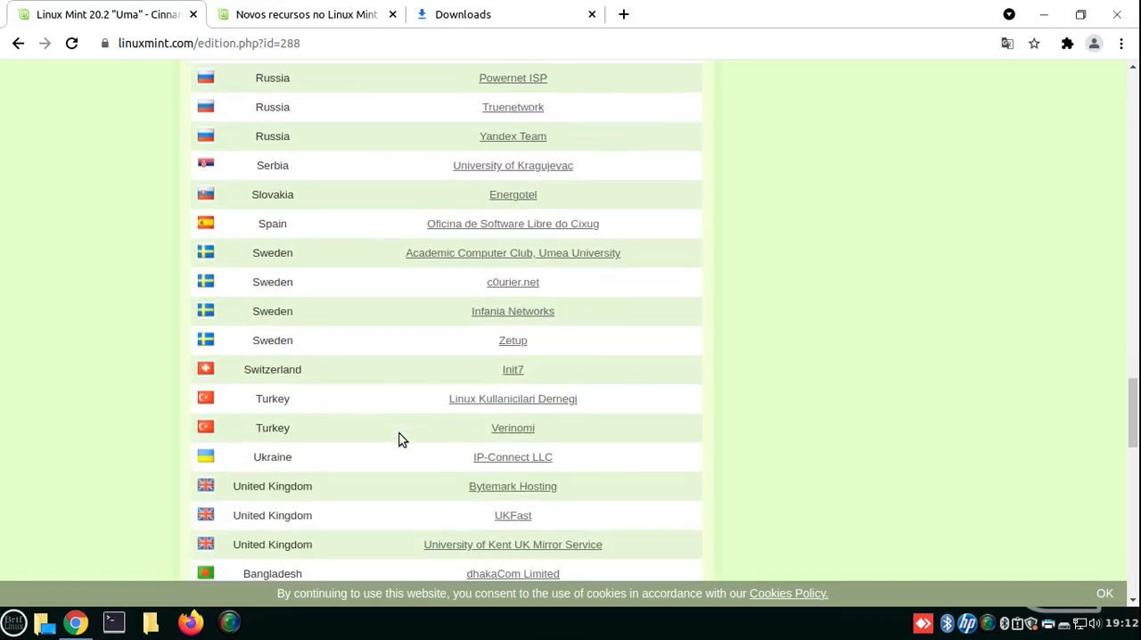
scroll(399, 435, "down", 10)
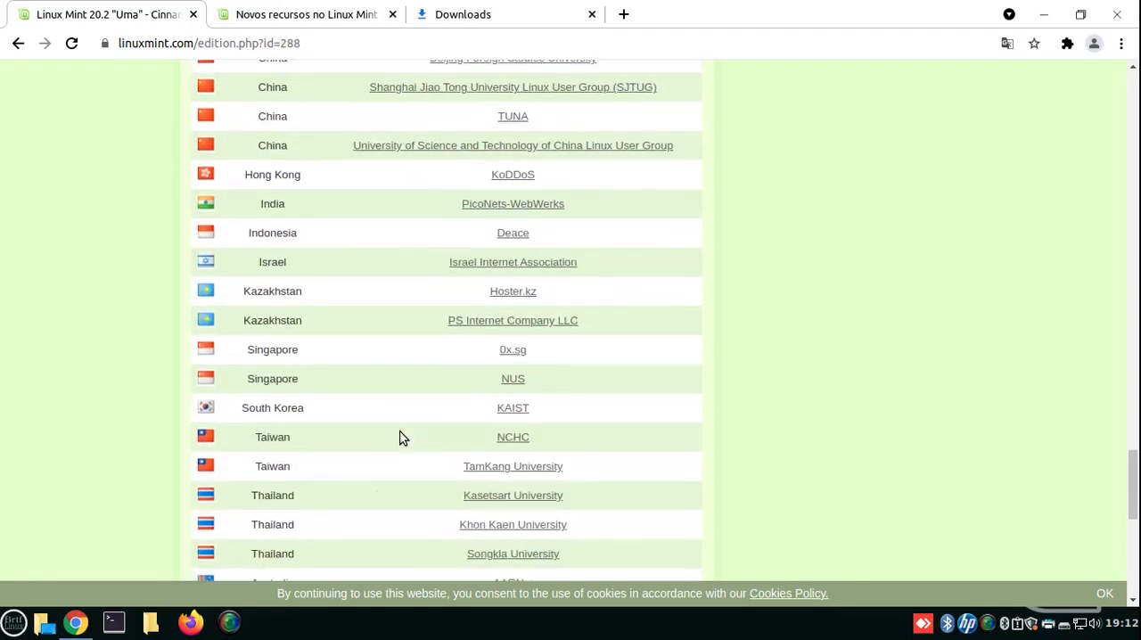
scroll(399, 437, "down", 7)
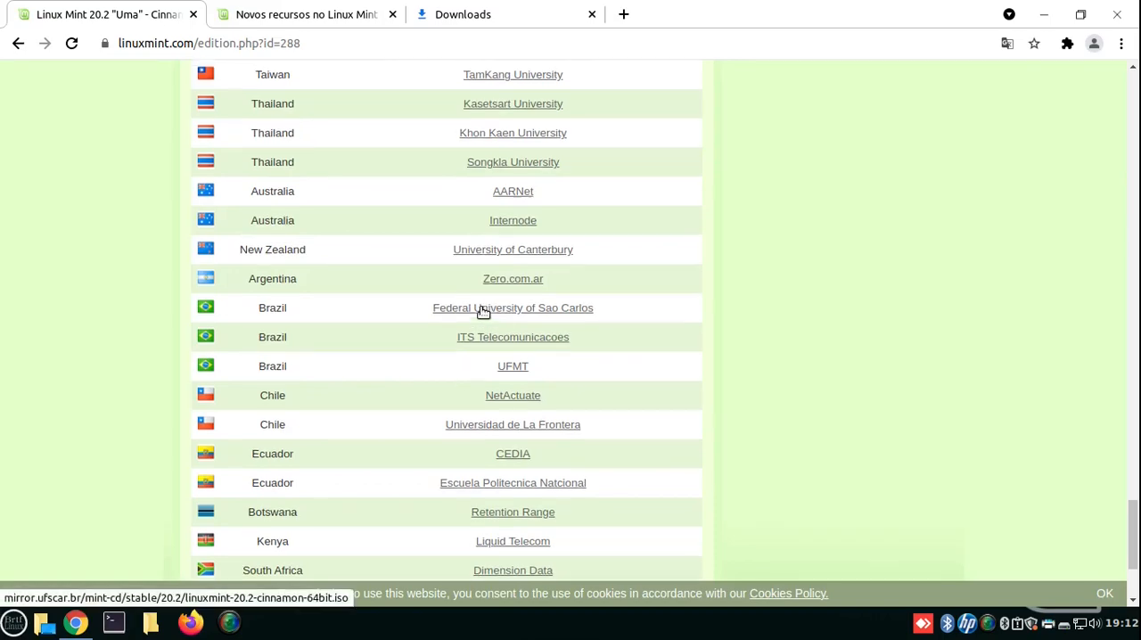
scroll(478, 311, "up", 15)
- Check the ISO download's progress, and review the introduction of the Linux Mint 20.2 Cinnamon new-features page
left_click(504, 18)
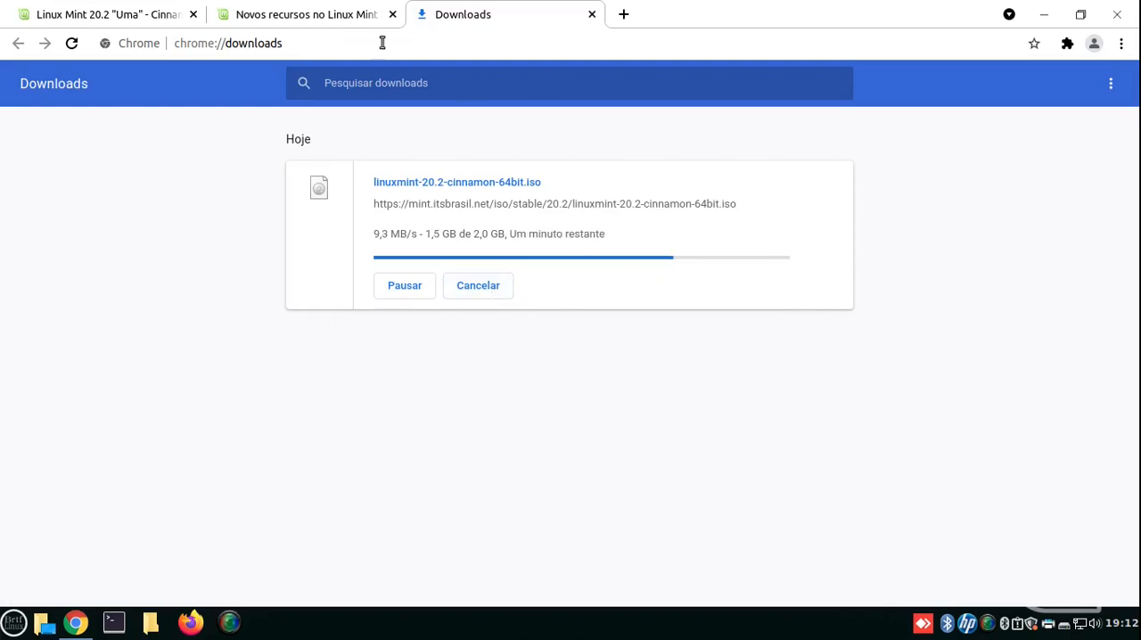
left_click(308, 16)
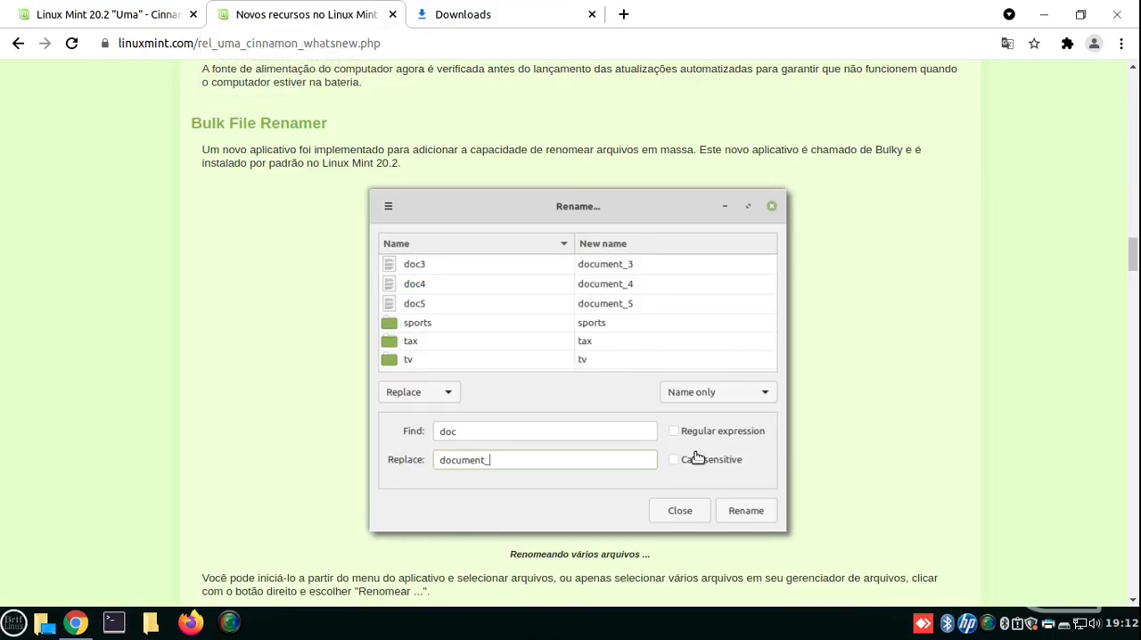
scroll(196, 321, "up", 8)
scroll(196, 321, "up", 10)
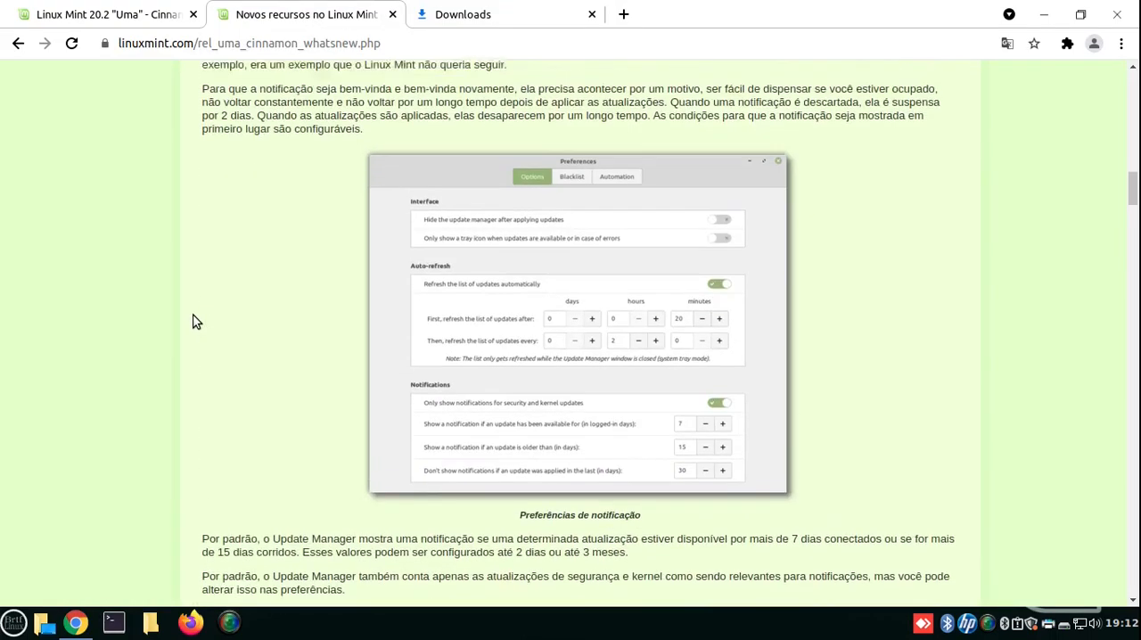
scroll(196, 321, "up", 8)
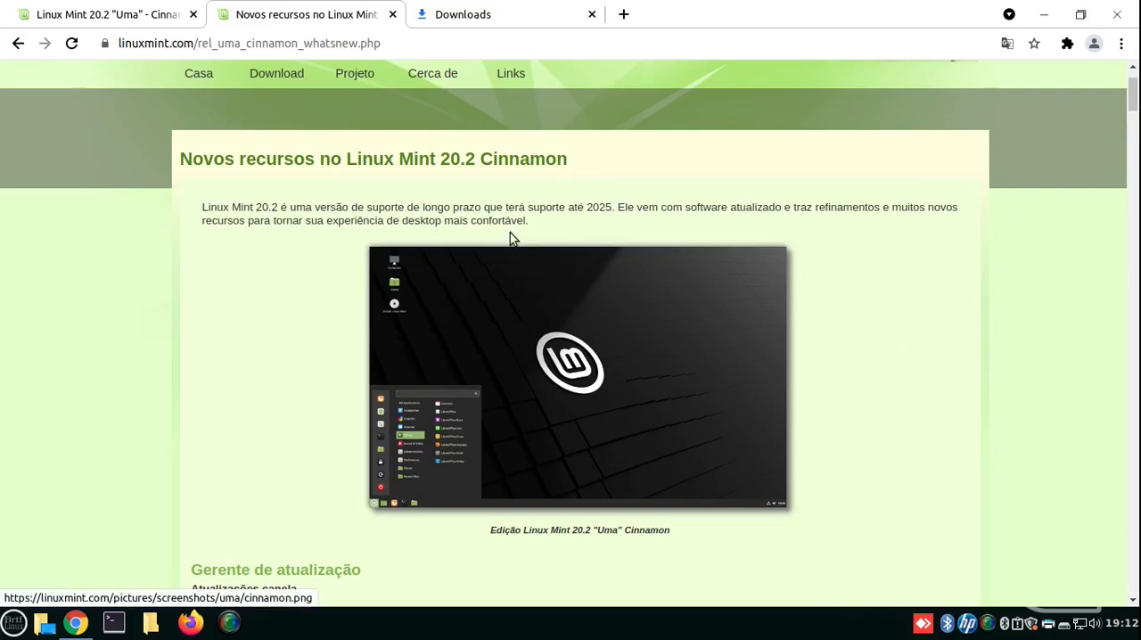
scroll(166, 295, "down", 5)
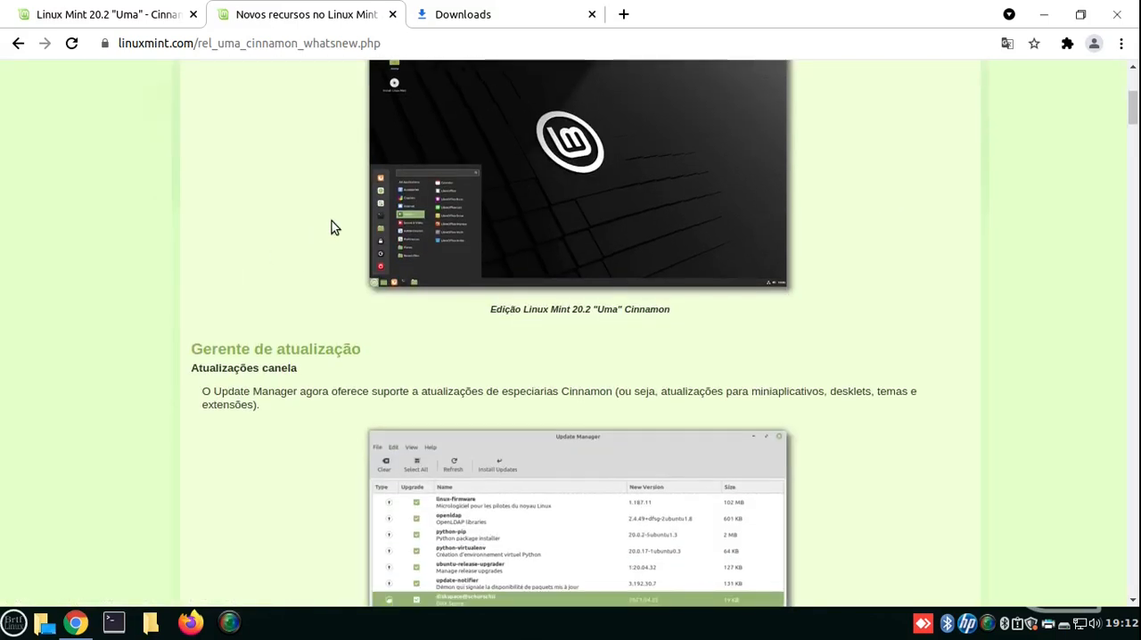
scroll(330, 223, "up", 7)
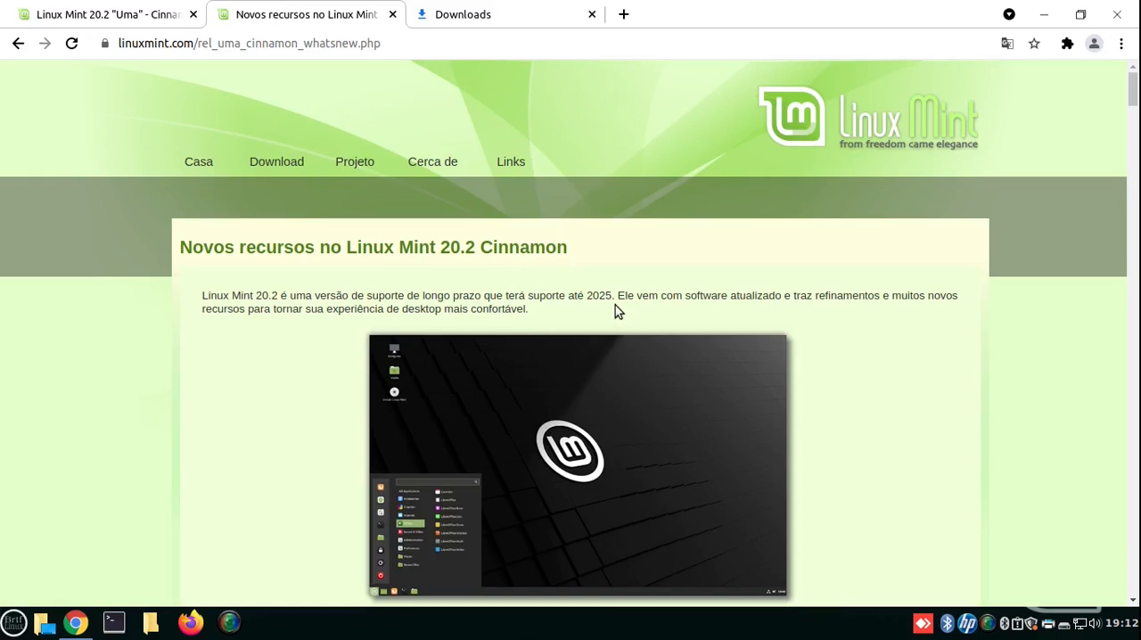
scroll(529, 280, "down", 3)
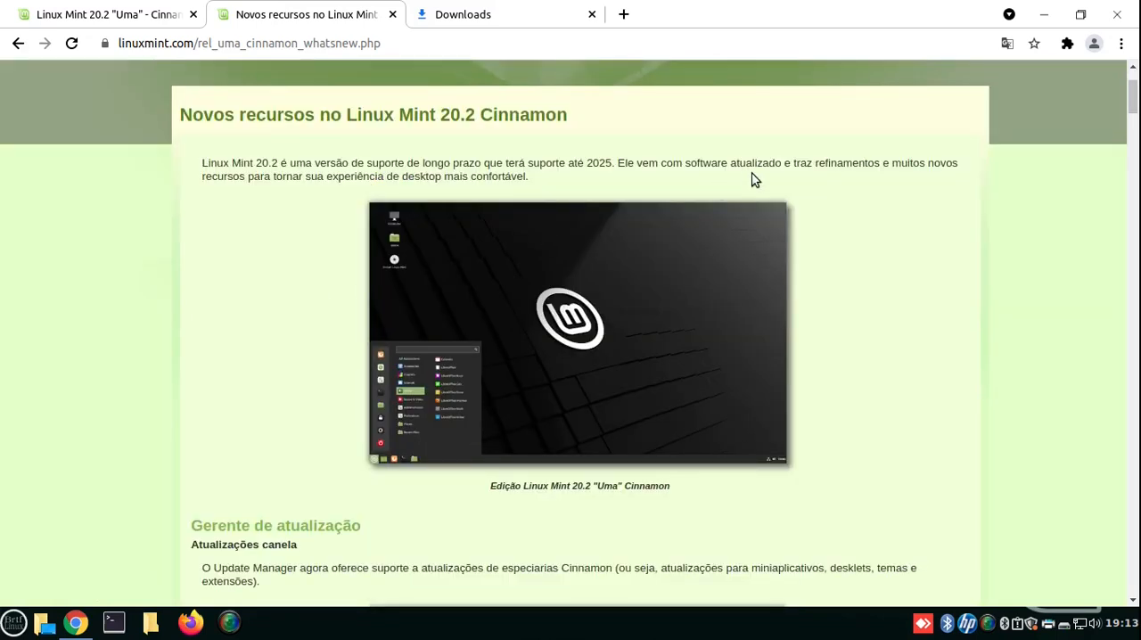
scroll(287, 259, "down", 3)
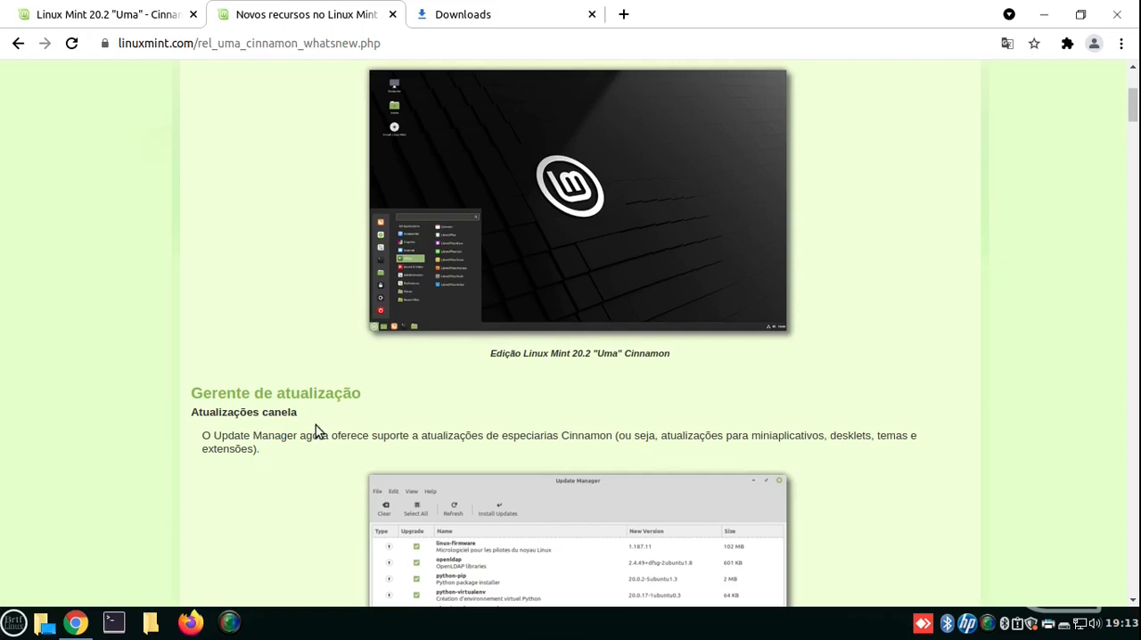
scroll(415, 411, "up", 6)
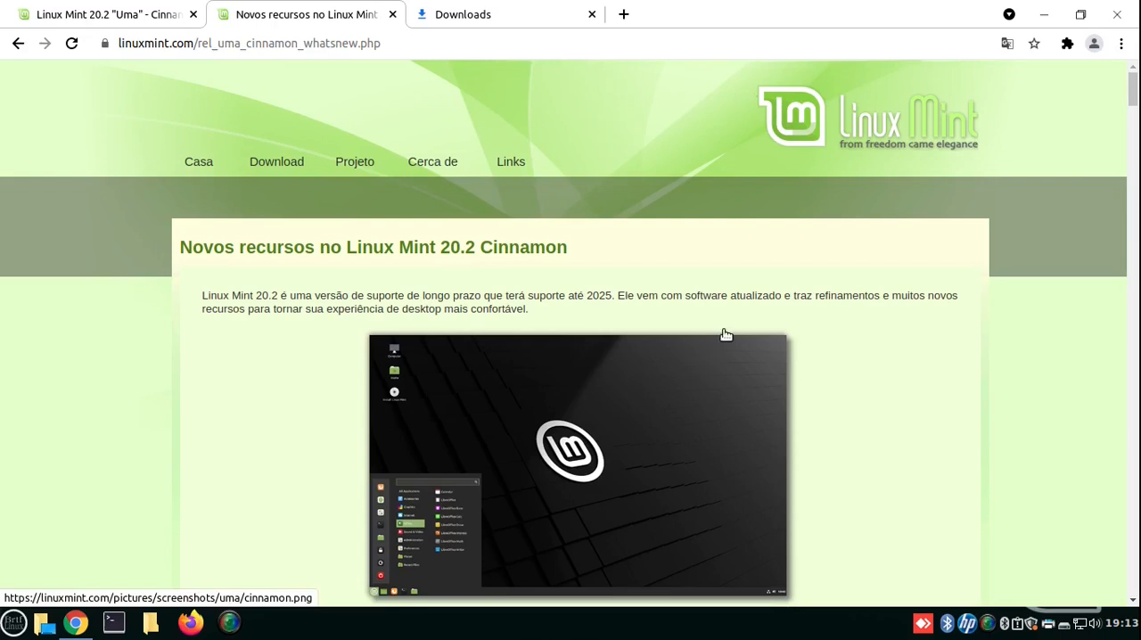
- Read through the new-features sections on the Update Manager, its notifications, the Bulk File Renamer and the Sticky notes app
scroll(723, 333, "down", 10)
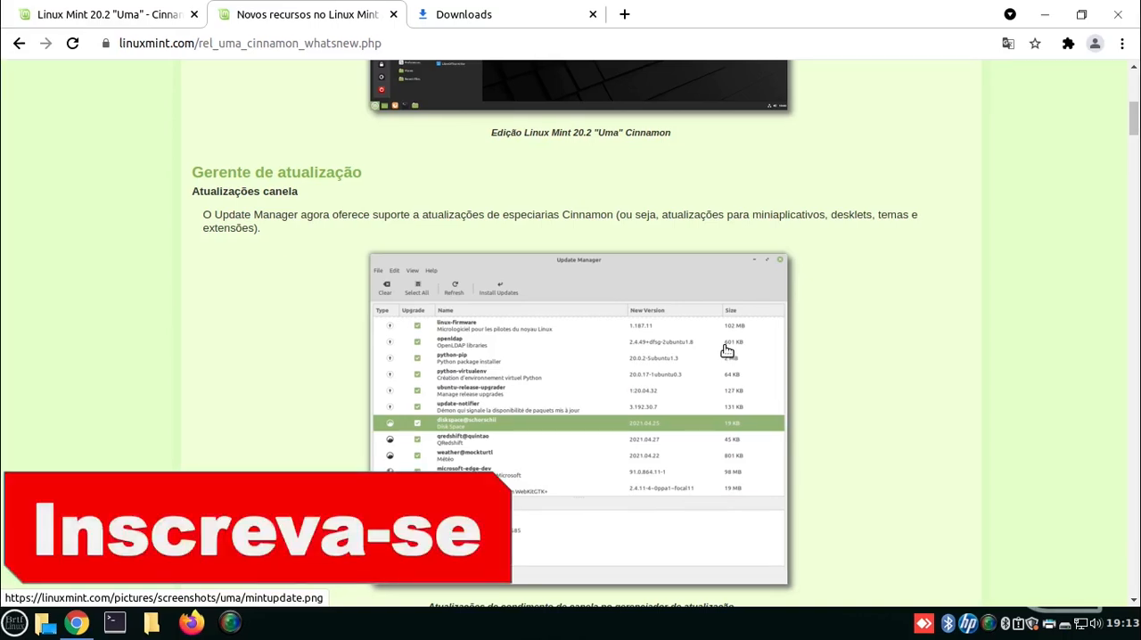
scroll(726, 350, "down", 8)
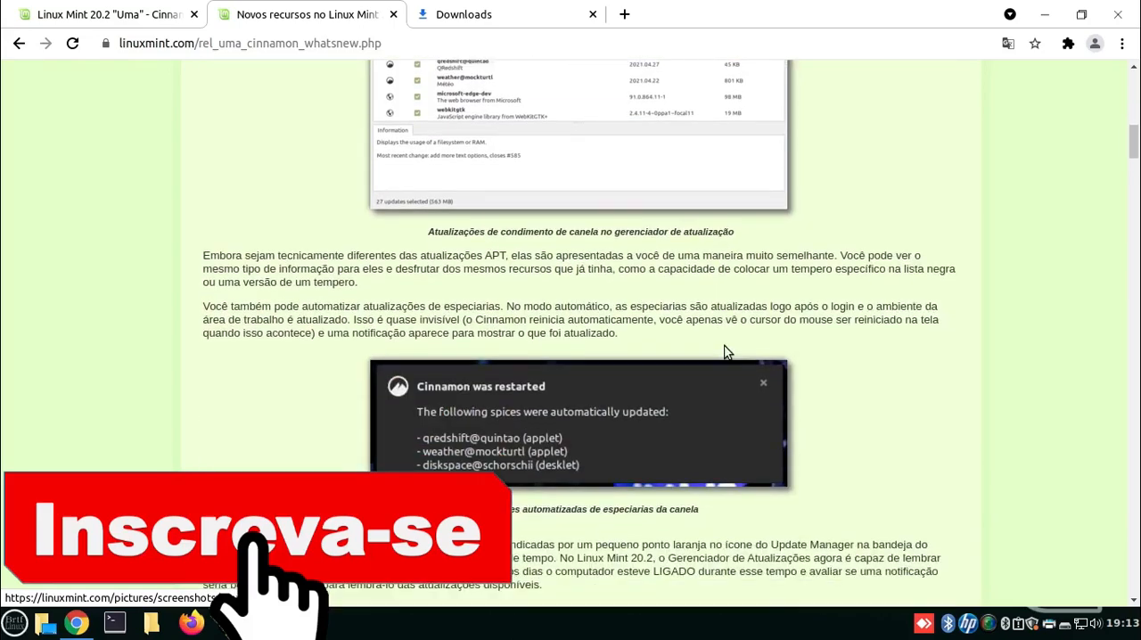
scroll(535, 356, "down", 3)
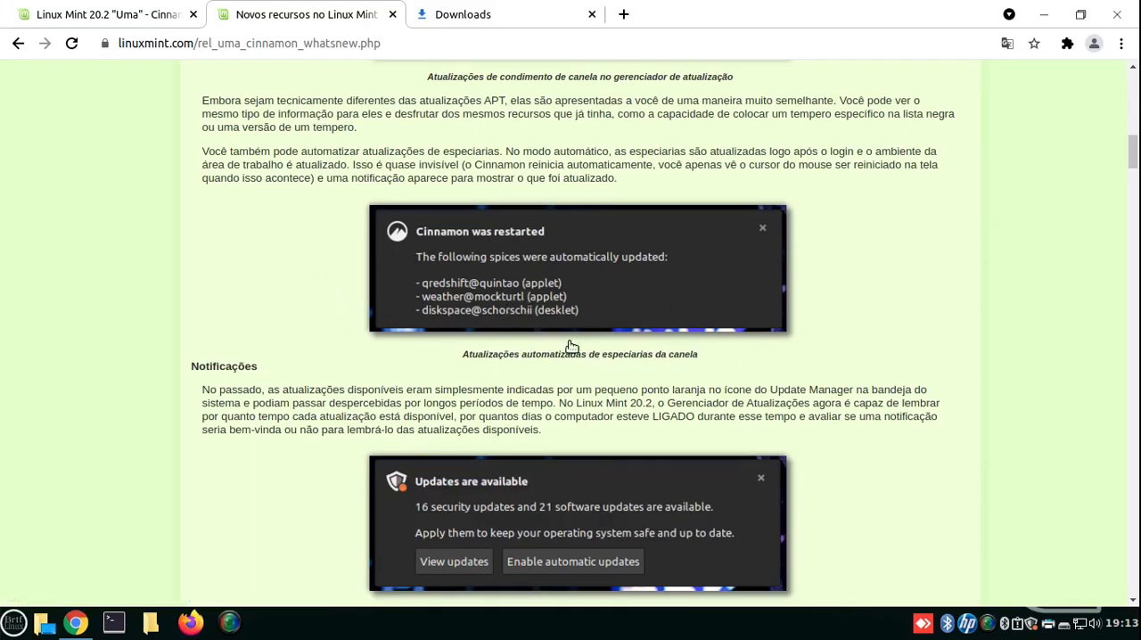
scroll(658, 366, "down", 4)
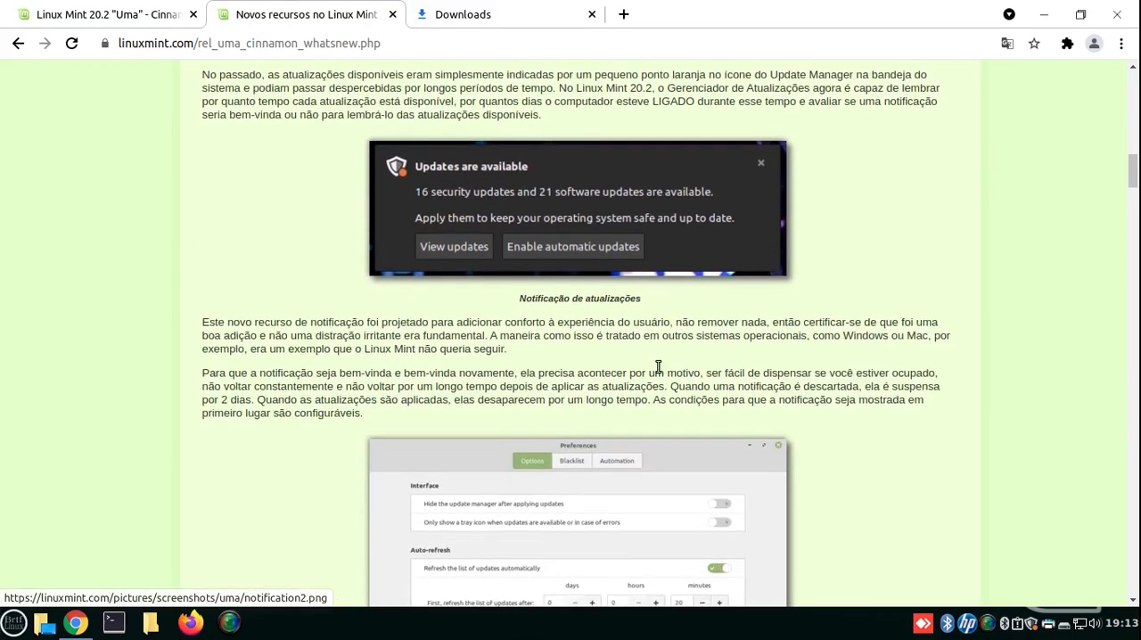
scroll(657, 366, "down", 13)
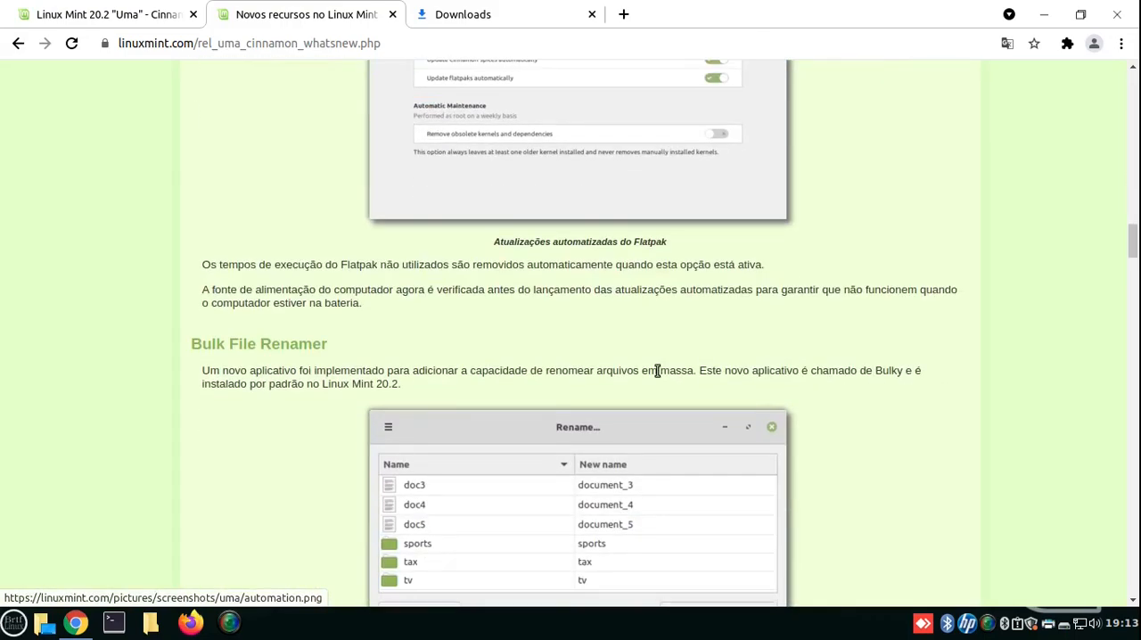
scroll(657, 370, "down", 13)
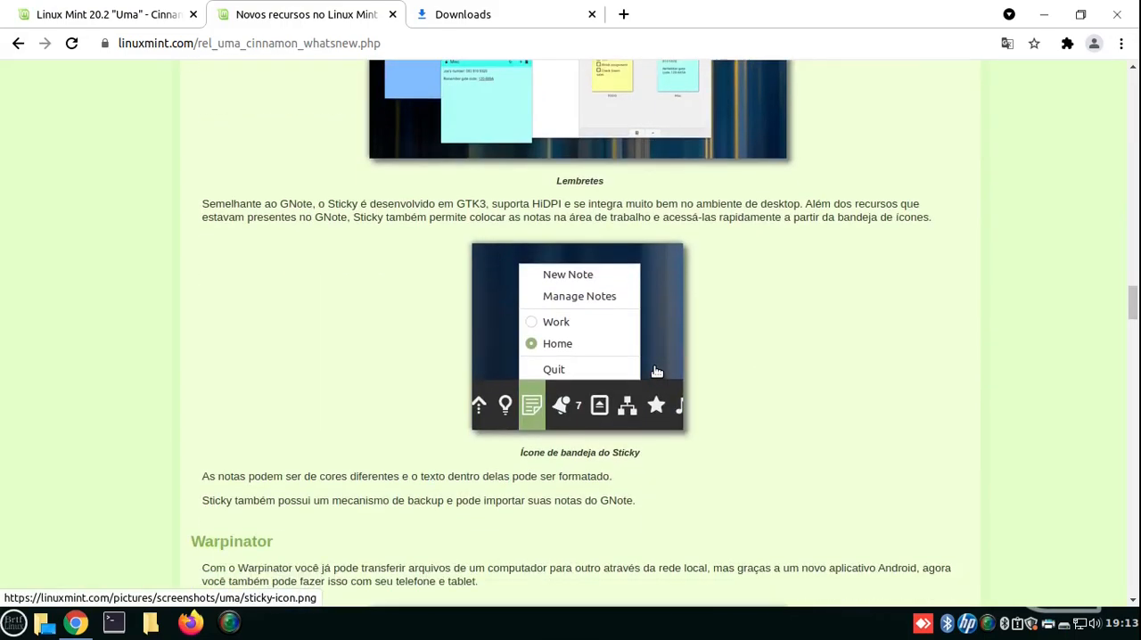
- Examine the Warpinator section on file transfers with Android devices, continuing to the Nemo search feature under Cinnamon 5.0
scroll(657, 370, "down", 5)
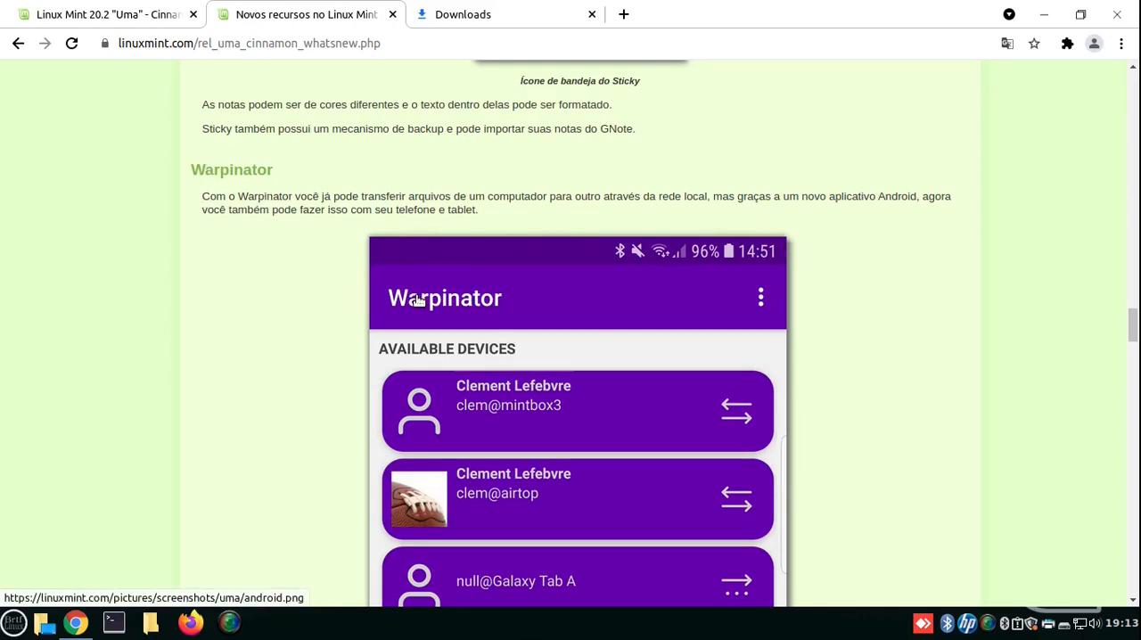
scroll(484, 300, "down", 2)
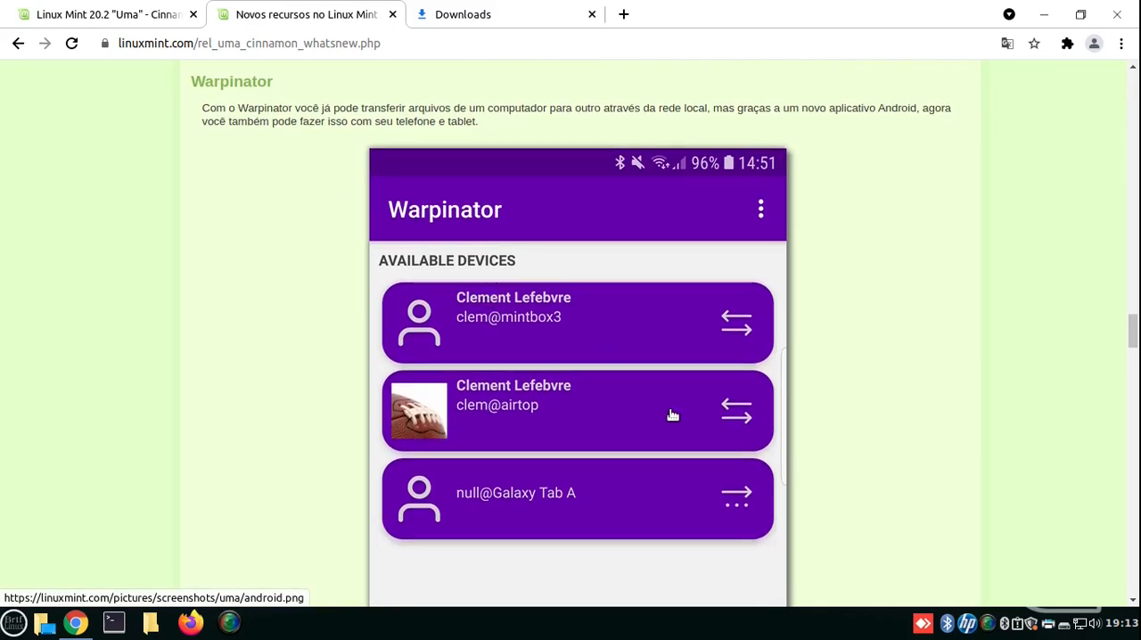
scroll(677, 387, "up", 3)
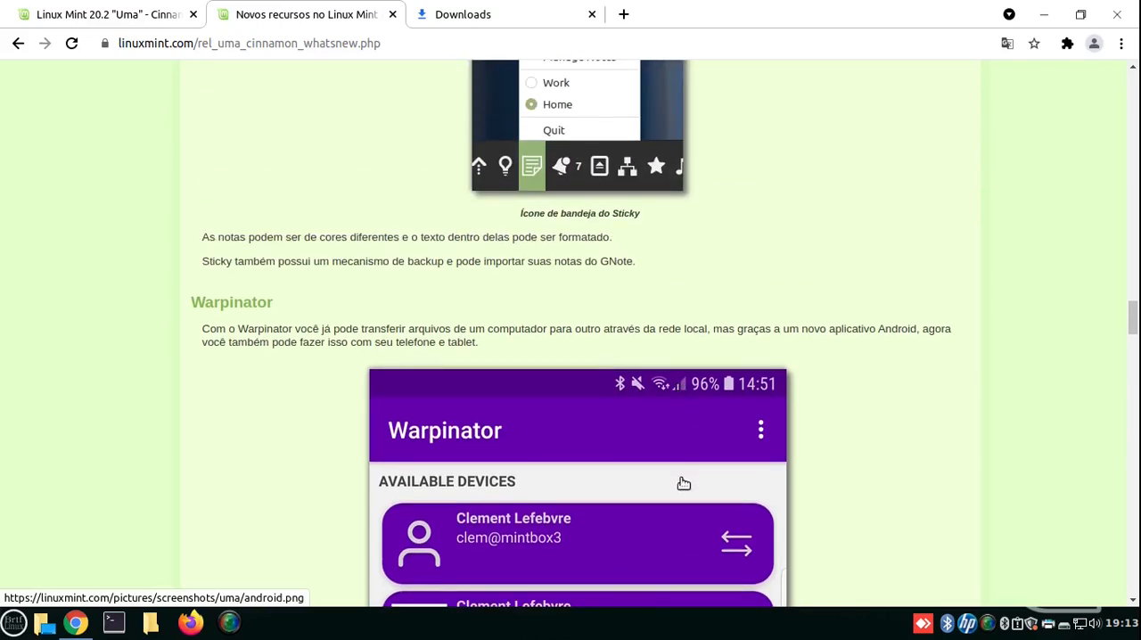
scroll(683, 483, "down", 3)
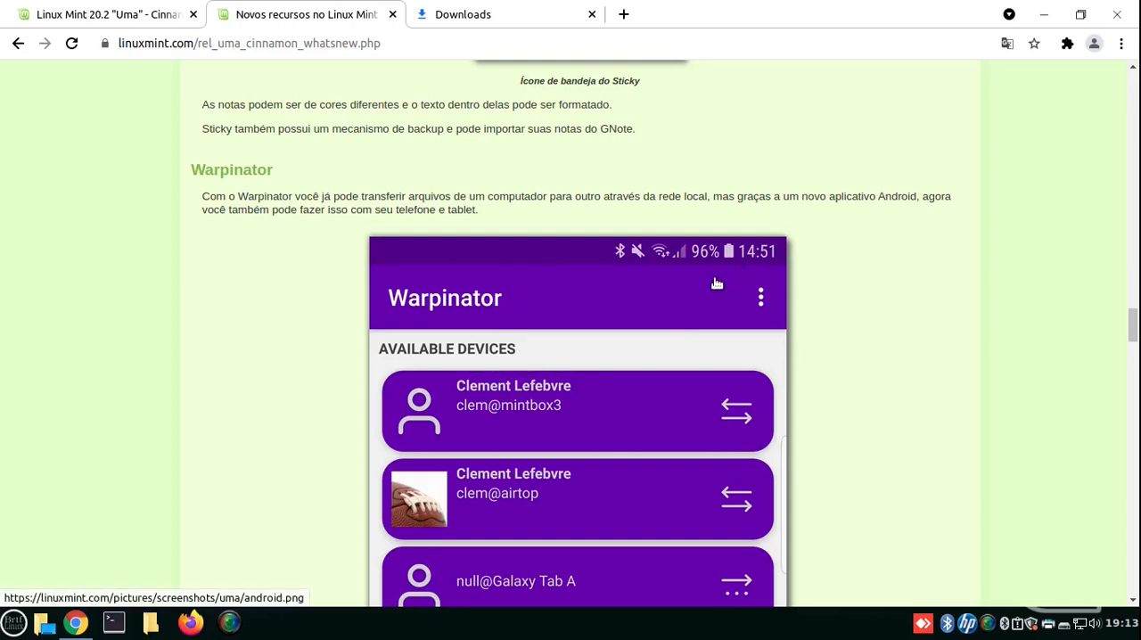
scroll(683, 288, "down", 6)
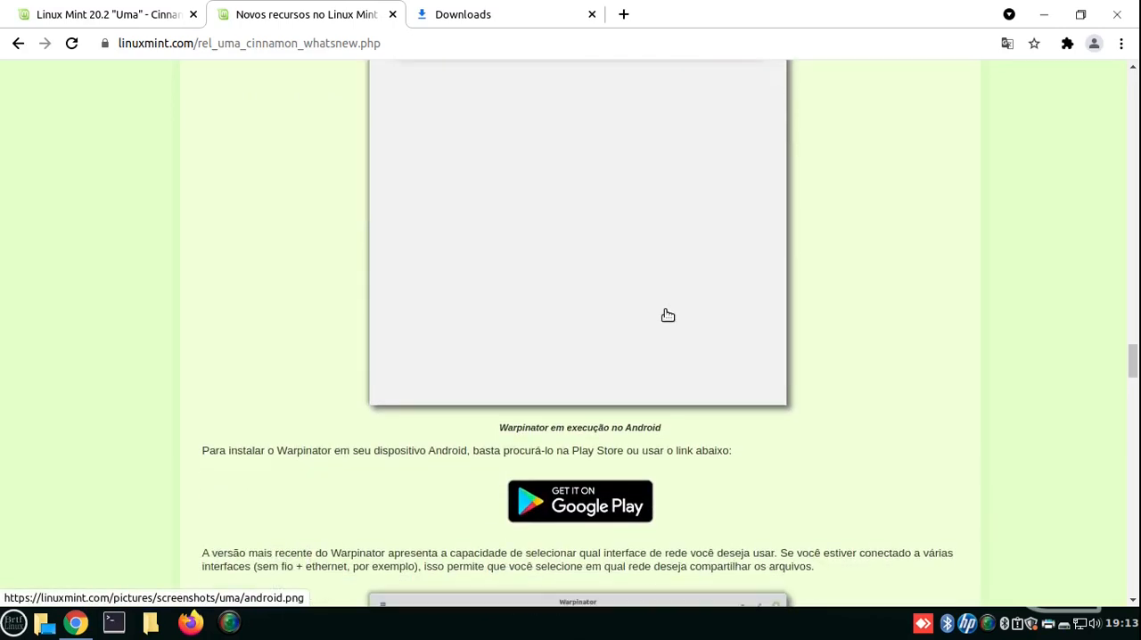
scroll(654, 451, "up", 6)
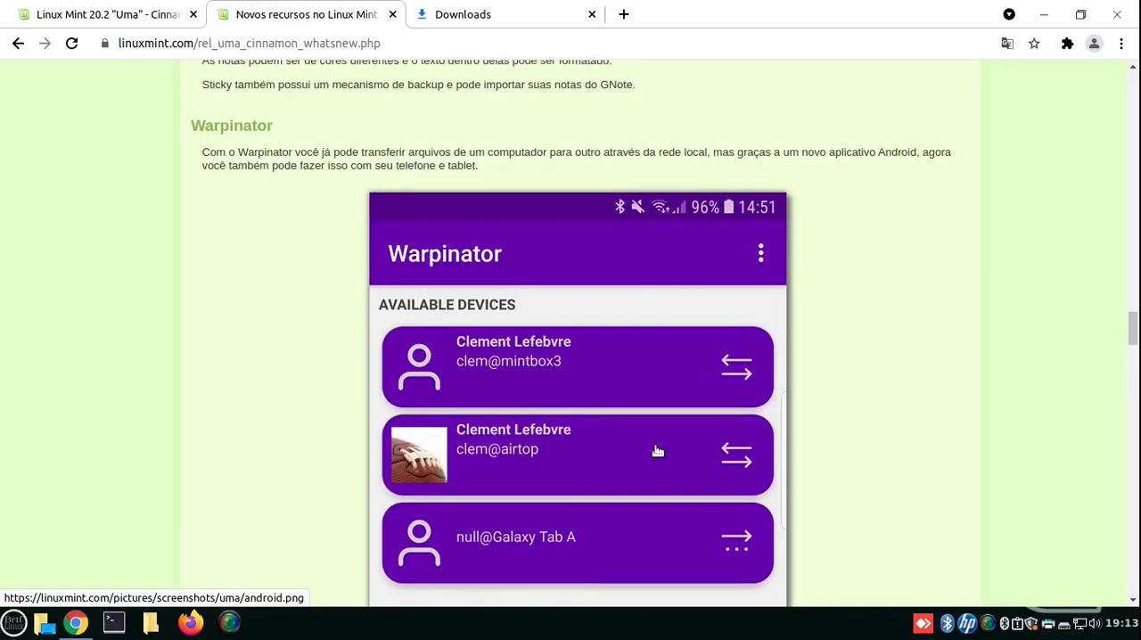
scroll(651, 444, "up", 3)
scroll(642, 437, "down", 2)
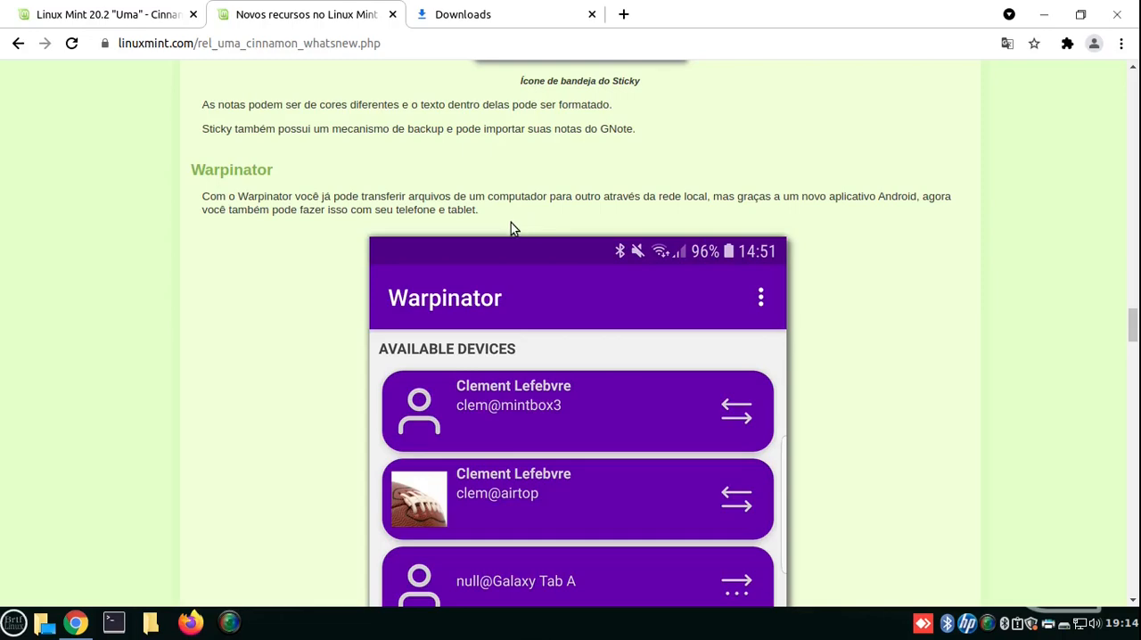
scroll(513, 227, "down", 10)
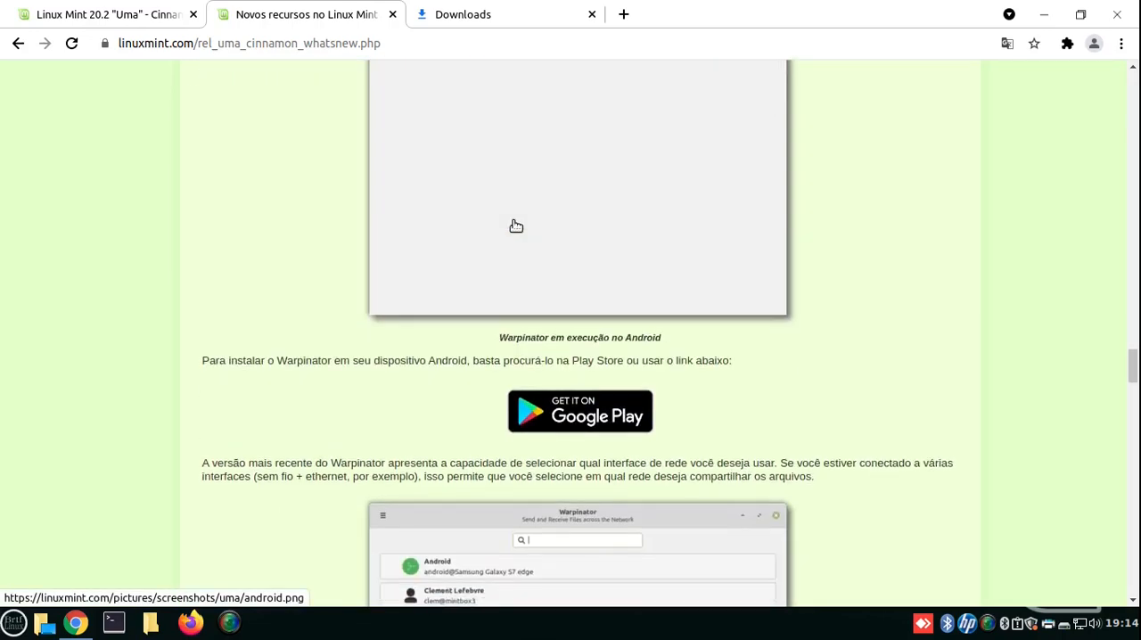
scroll(514, 224, "down", 8)
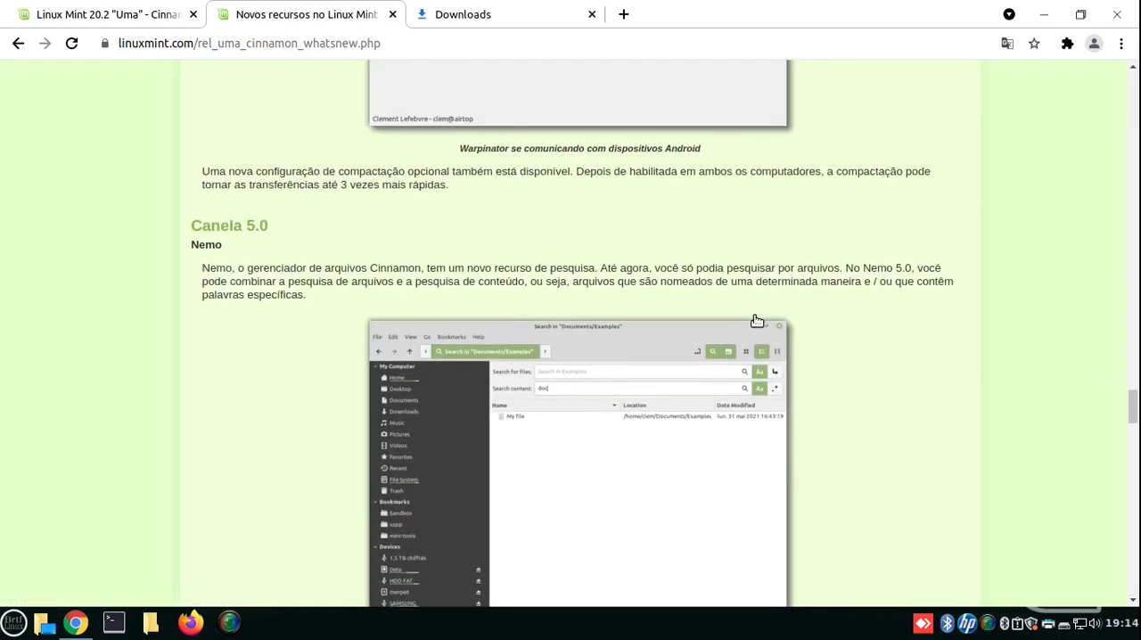
- Read the Nemo search section and the memory-limit part of the performance section, and close the new-features page
scroll(756, 320, "down", 2)
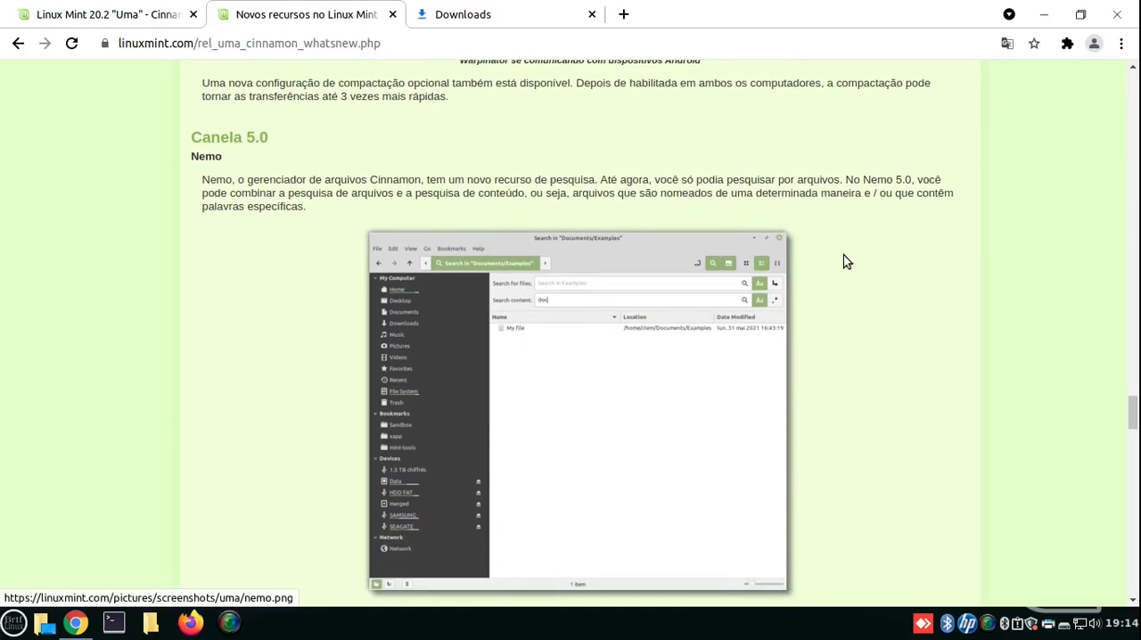
scroll(845, 257, "up", 1)
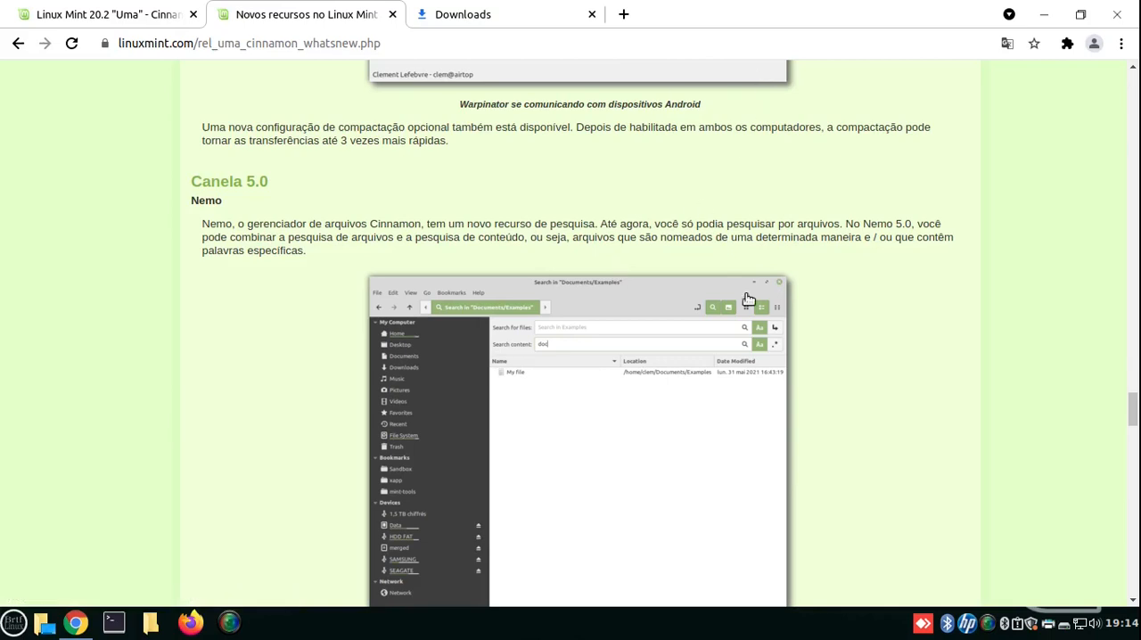
scroll(821, 290, "down", 5)
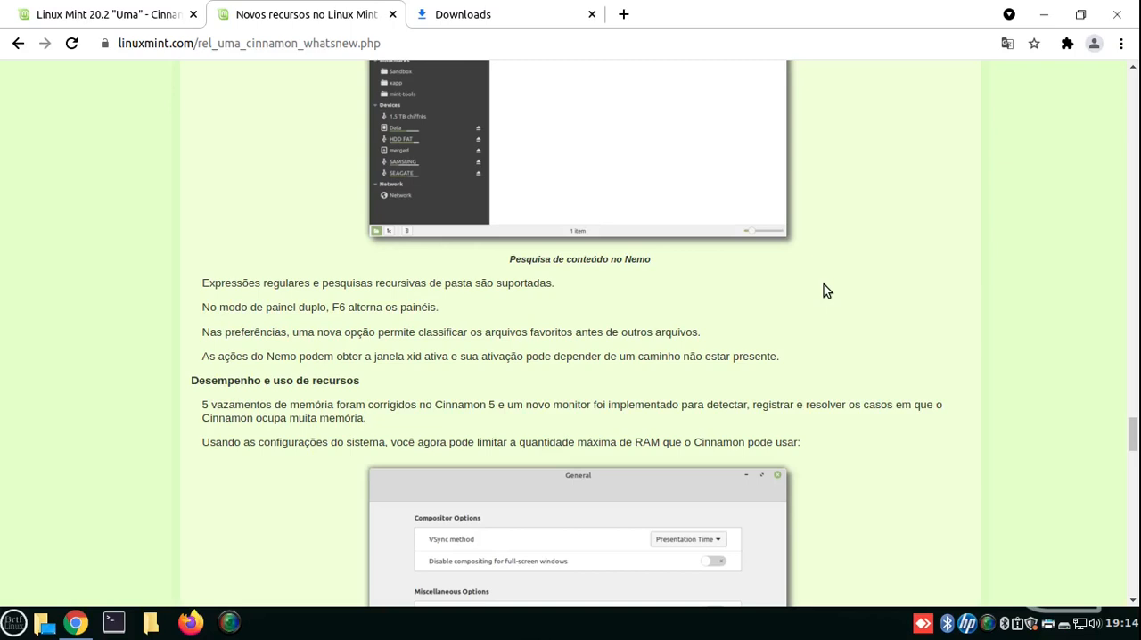
scroll(744, 319, "down", 2)
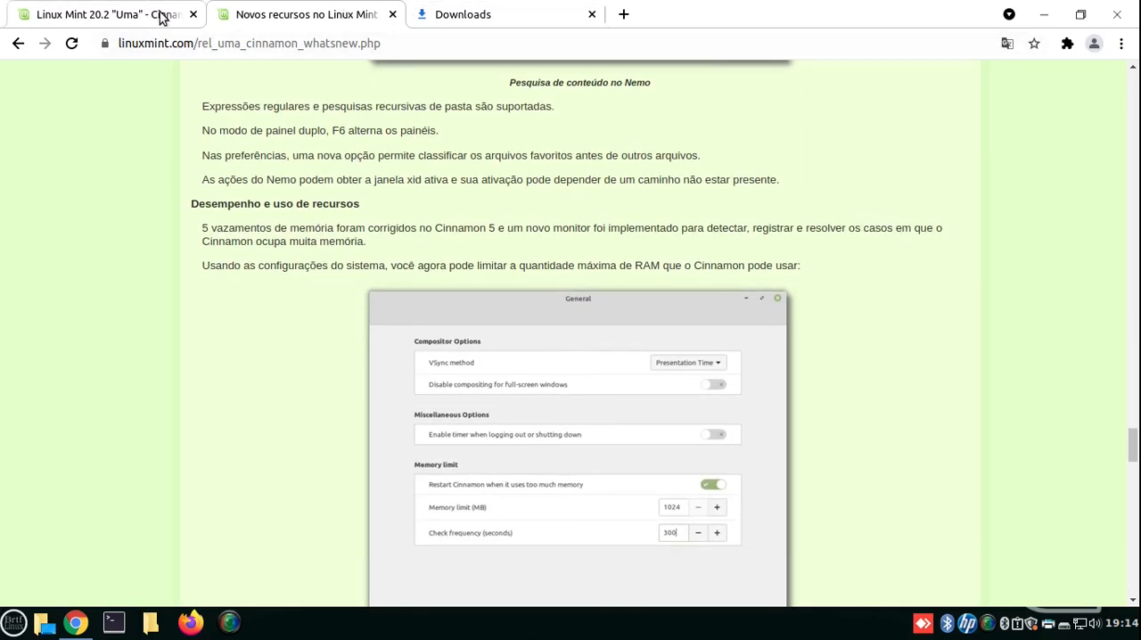
left_click(392, 16)
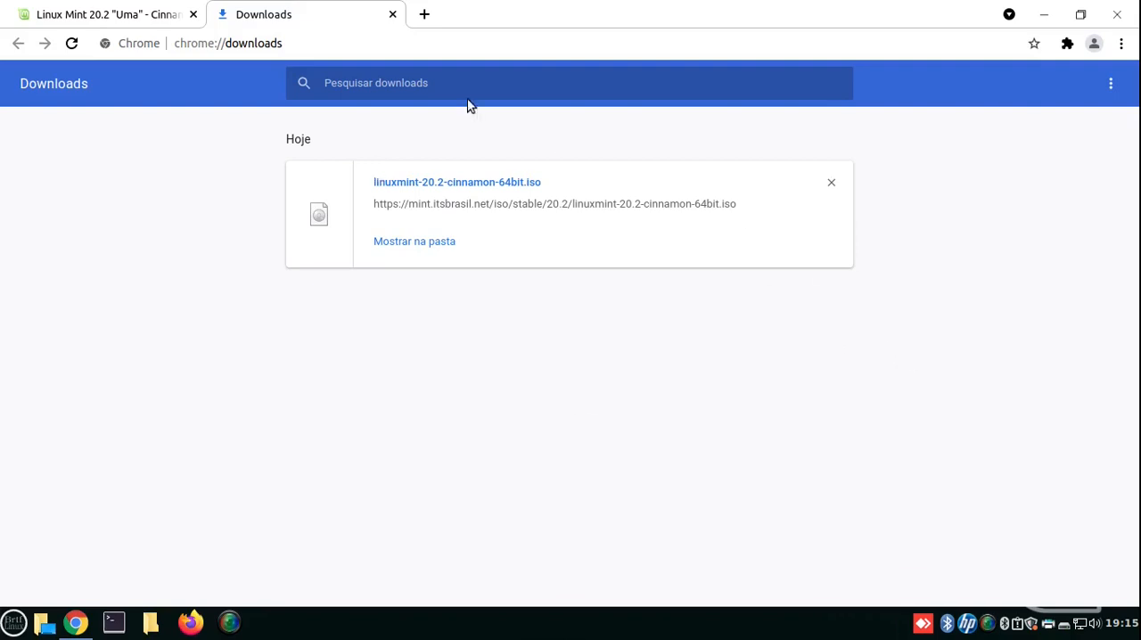
- Switch from the browser to Boxes and begin creating a virtual machine from an operating system image file
left_click(1043, 14)
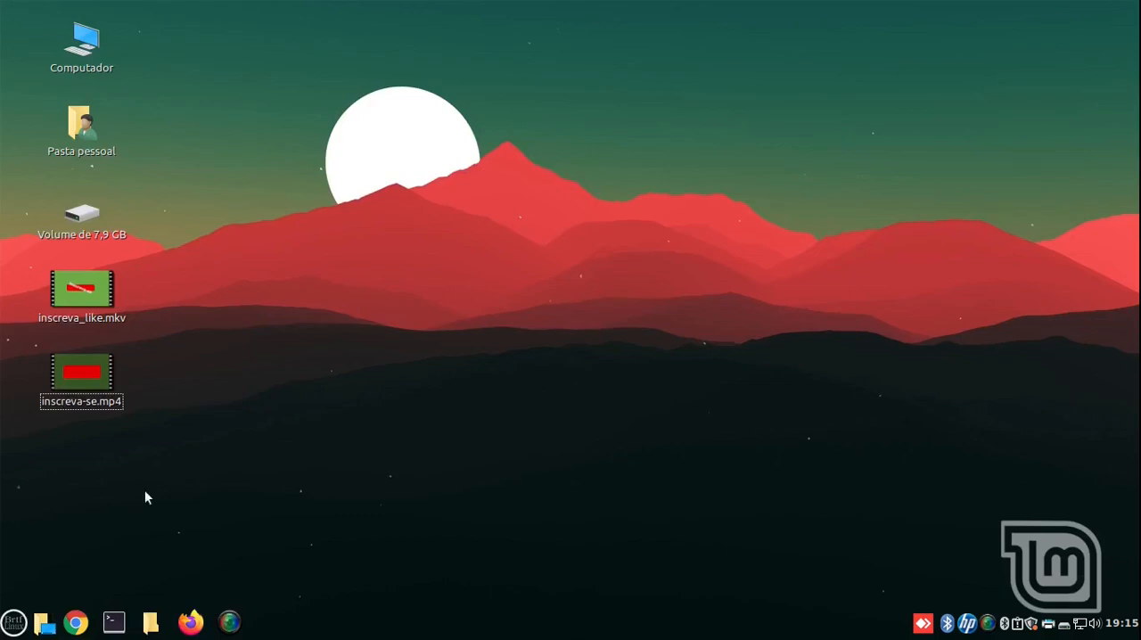
left_click(13, 622)
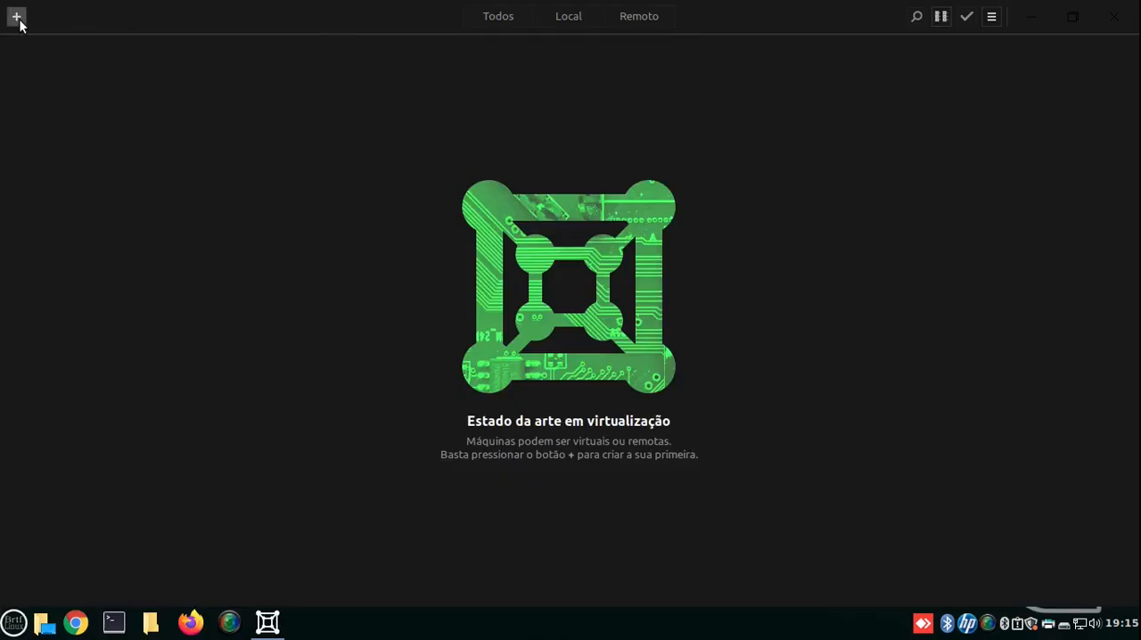
left_click(16, 17)
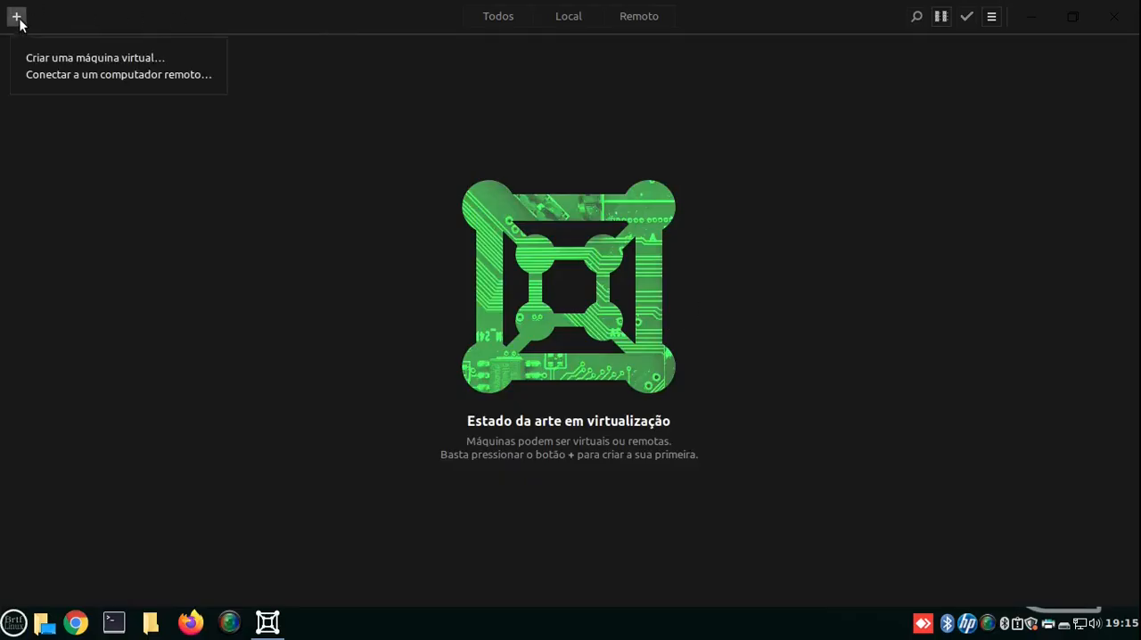
left_click(67, 59)
scroll(544, 464, "down", 2)
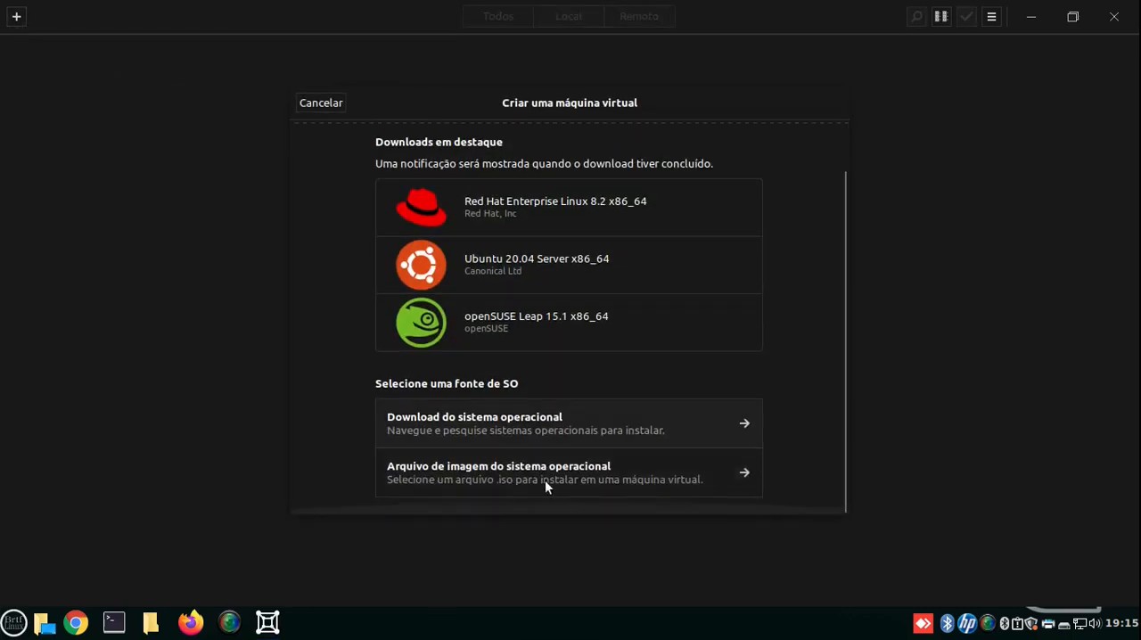
left_click(471, 480)
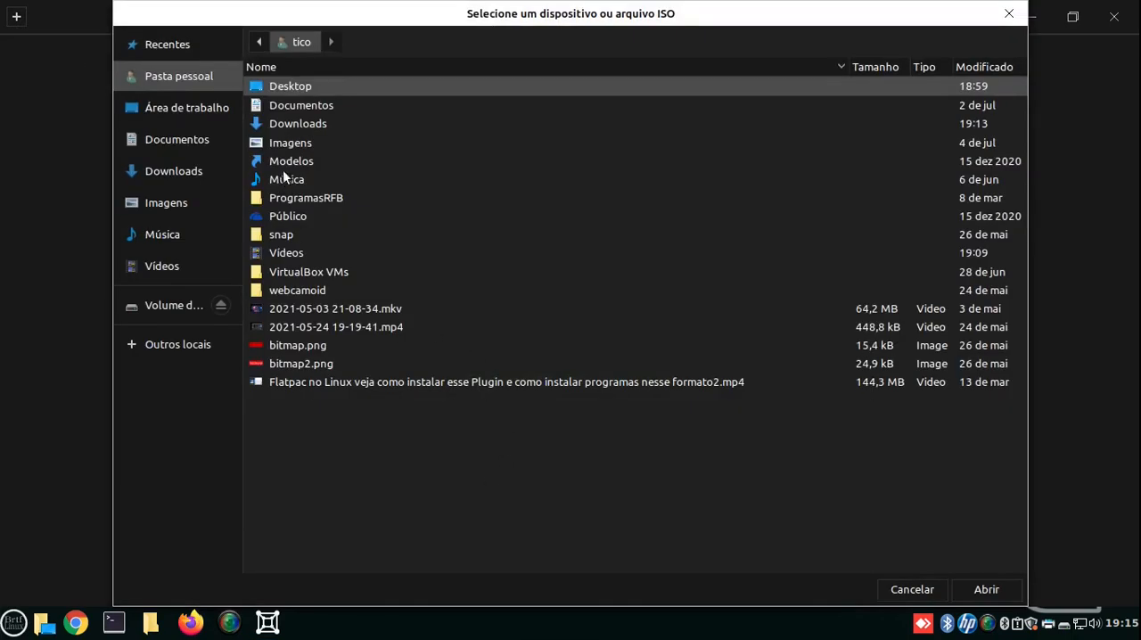
- Choose linuxmint-20.2-cinnamon-64bit.iso from the Downloads folder as the virtual machine's installation image
double_click(307, 123)
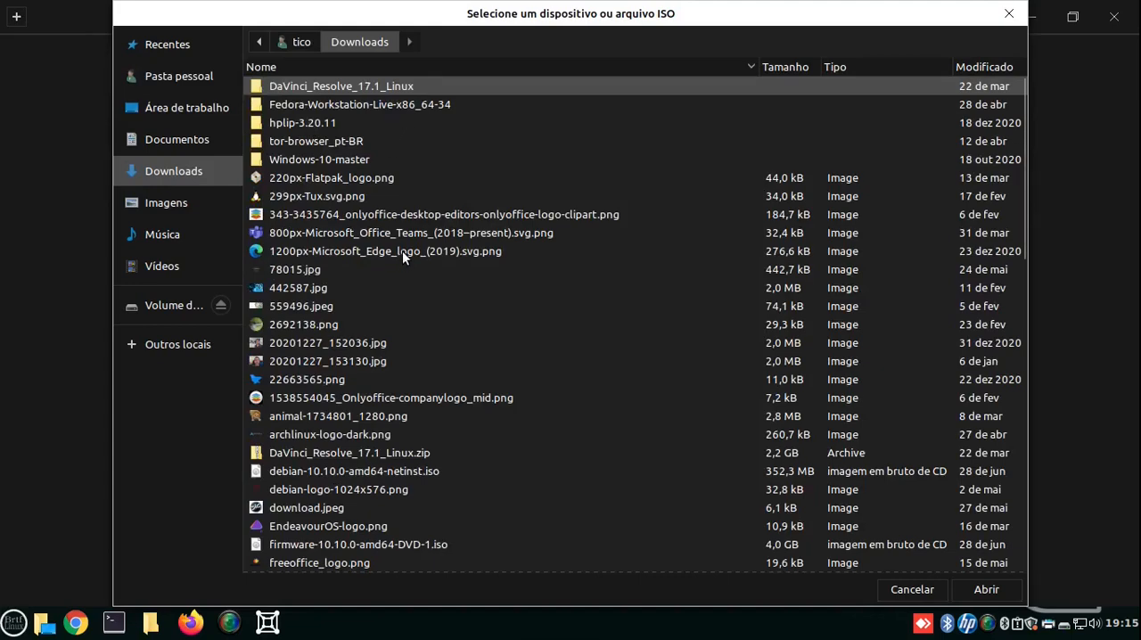
scroll(450, 282, "down", 5)
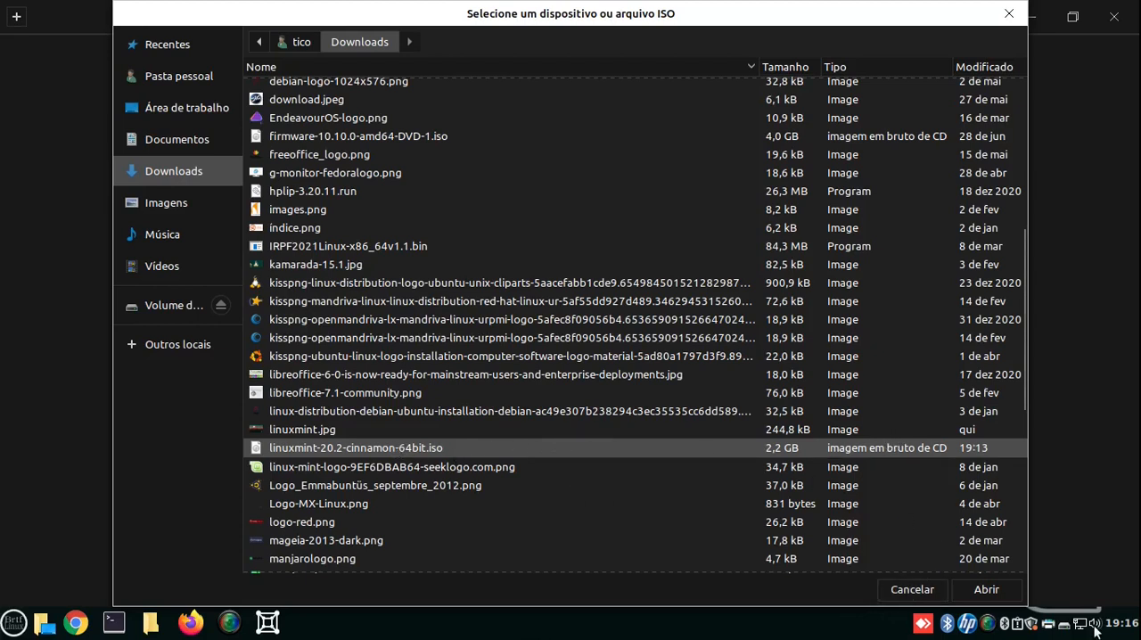
left_click(983, 589)
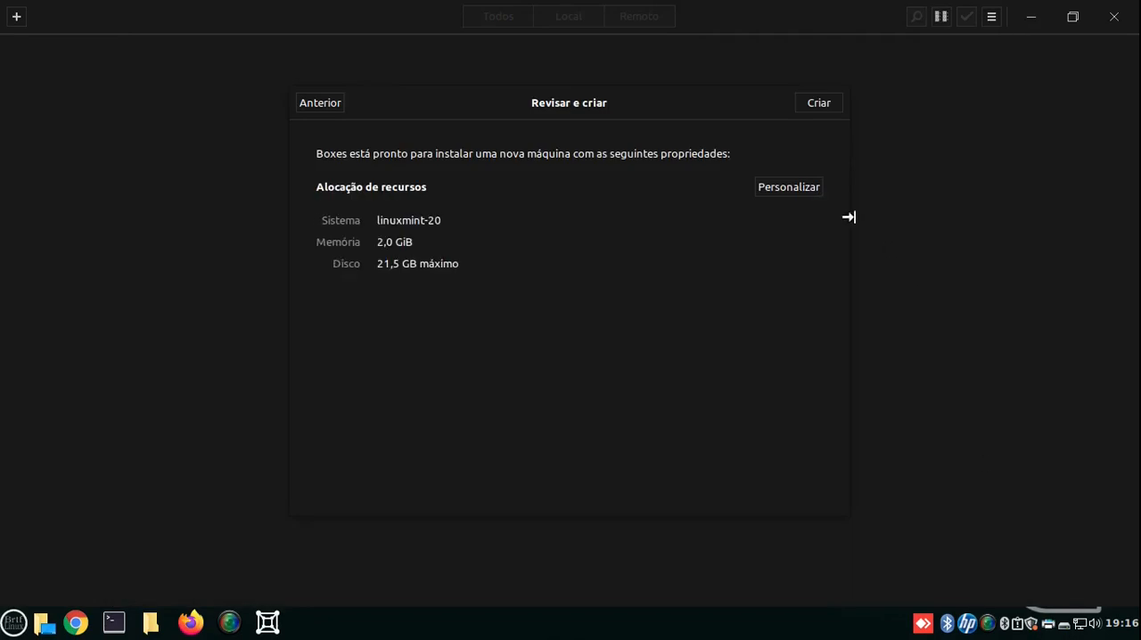
- Customize the virtual machine with 3.0 GiB of memory and a maximum disk size of about 60 GB, and create it
left_click(775, 188)
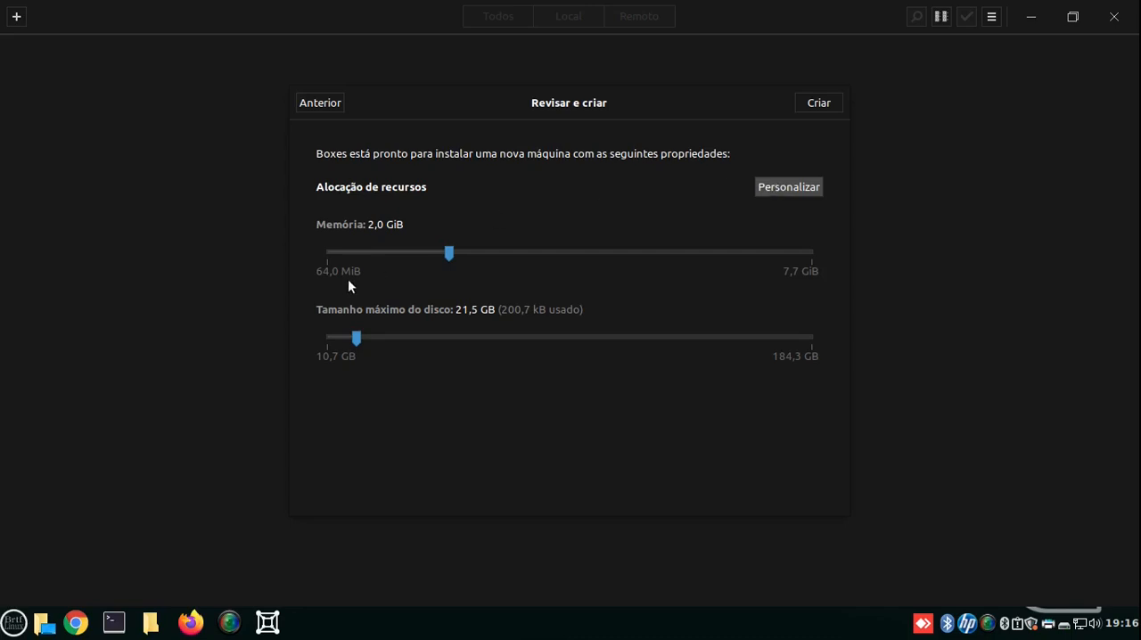
left_click_drag(448, 253, 510, 254)
left_click_drag(358, 339, 449, 340)
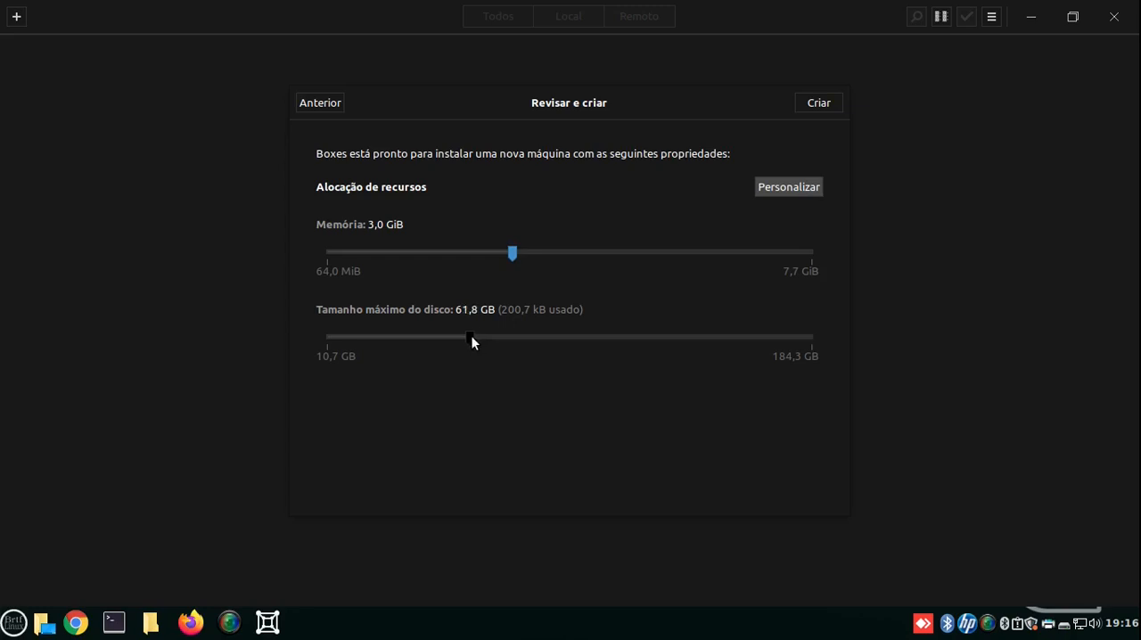
left_click_drag(468, 339, 464, 341)
left_click(821, 103)
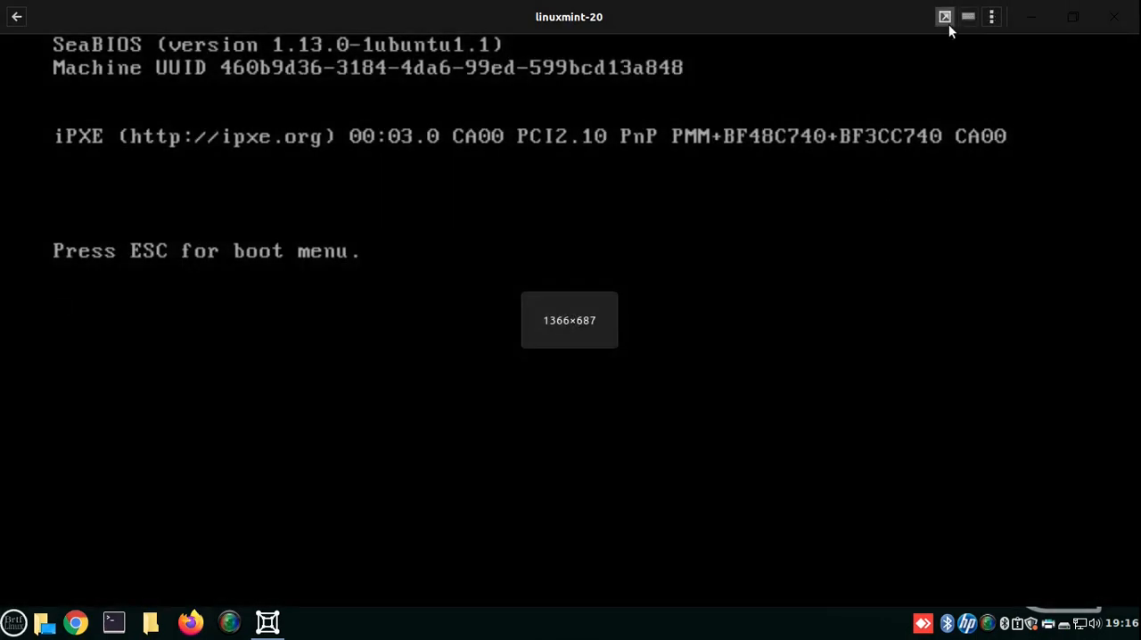
- Show the virtual machine in full screen and boot it with the Start Linux Mint entry
left_click(948, 24)
key("Down")
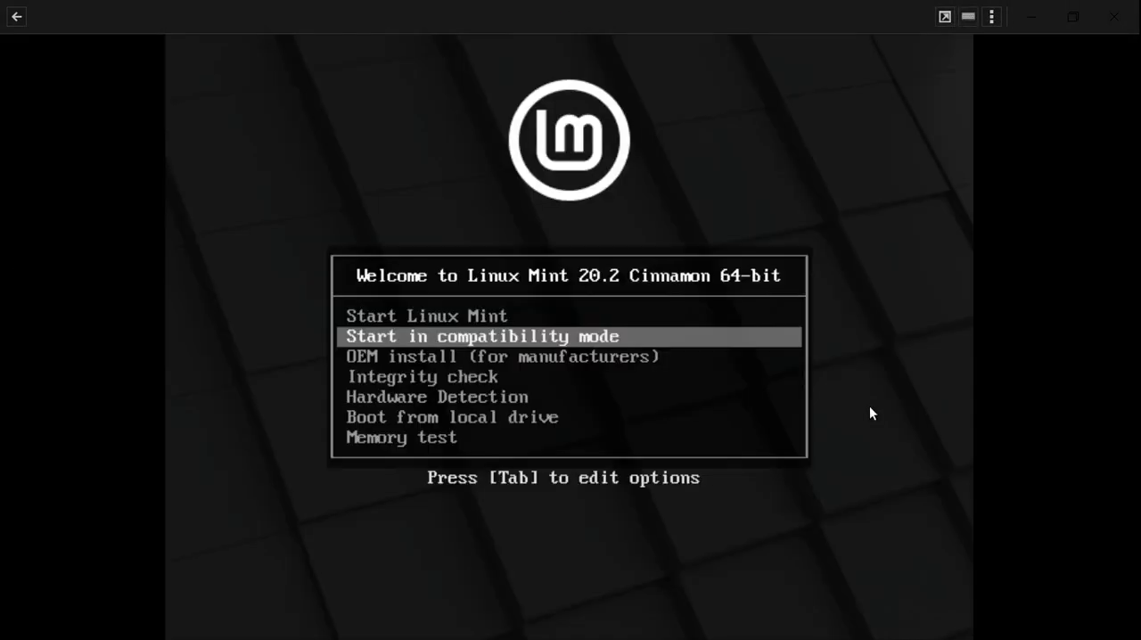
key("Up")
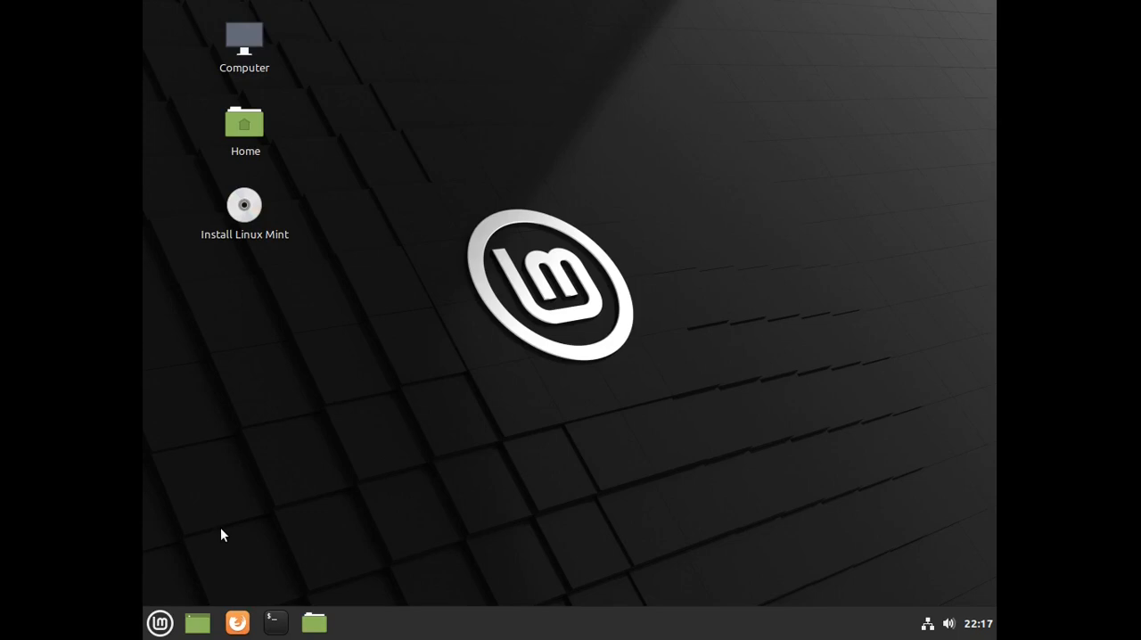
- Set the live session's display resolution to 1360 x 768 (16:9), keep the configuration and close the Display settings
left_click(160, 622)
mouse_move(323, 455)
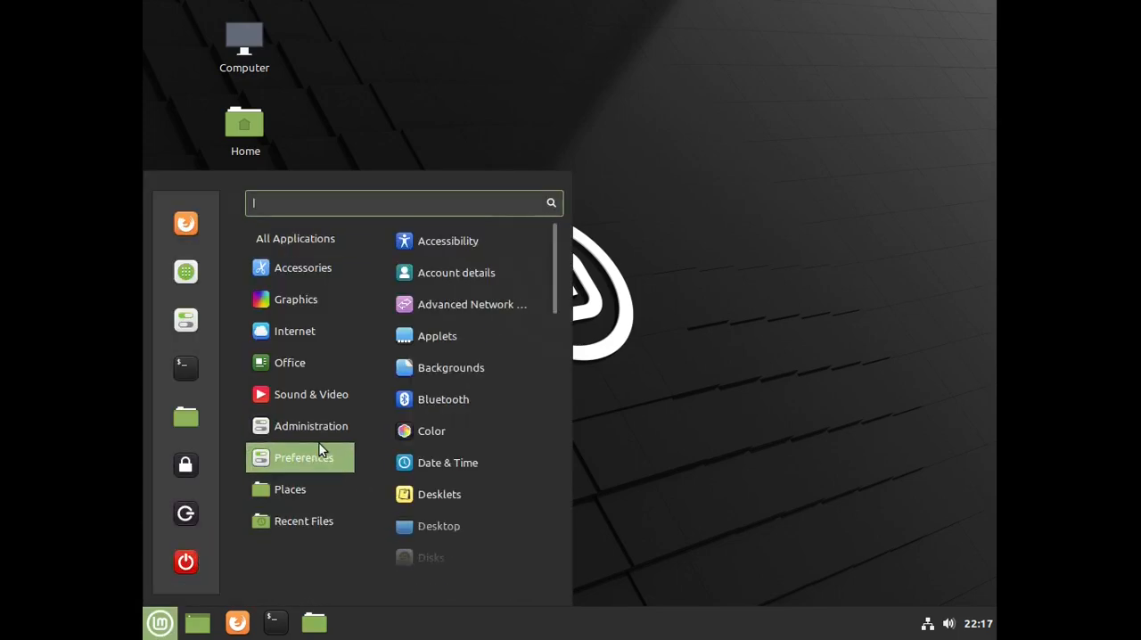
scroll(470, 445, "down", 3)
left_click(466, 422)
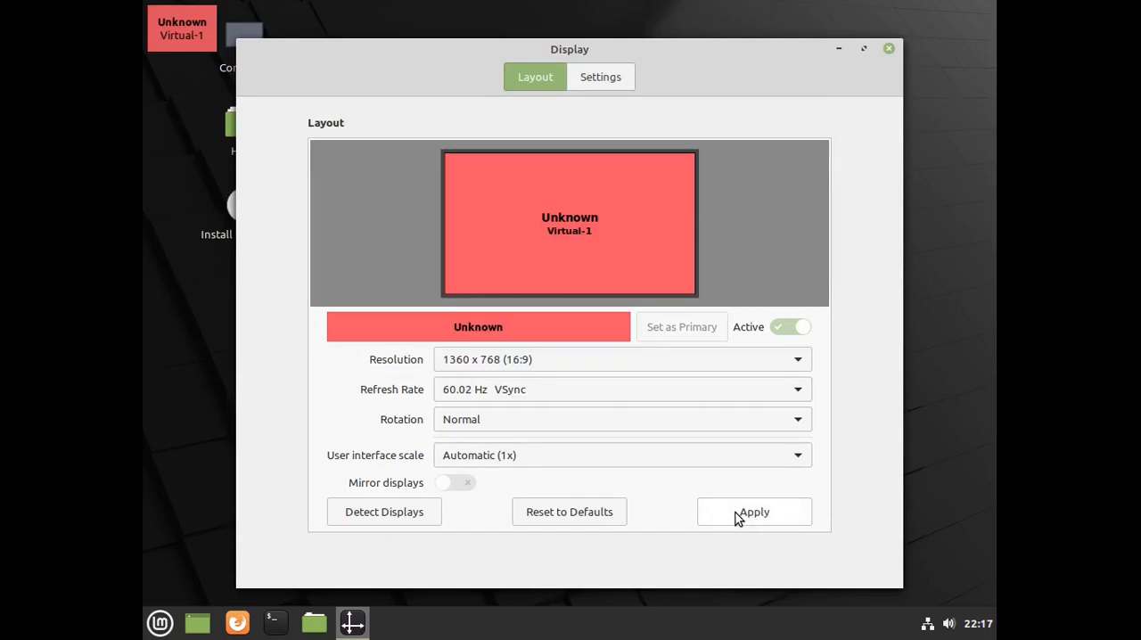
left_click(735, 515)
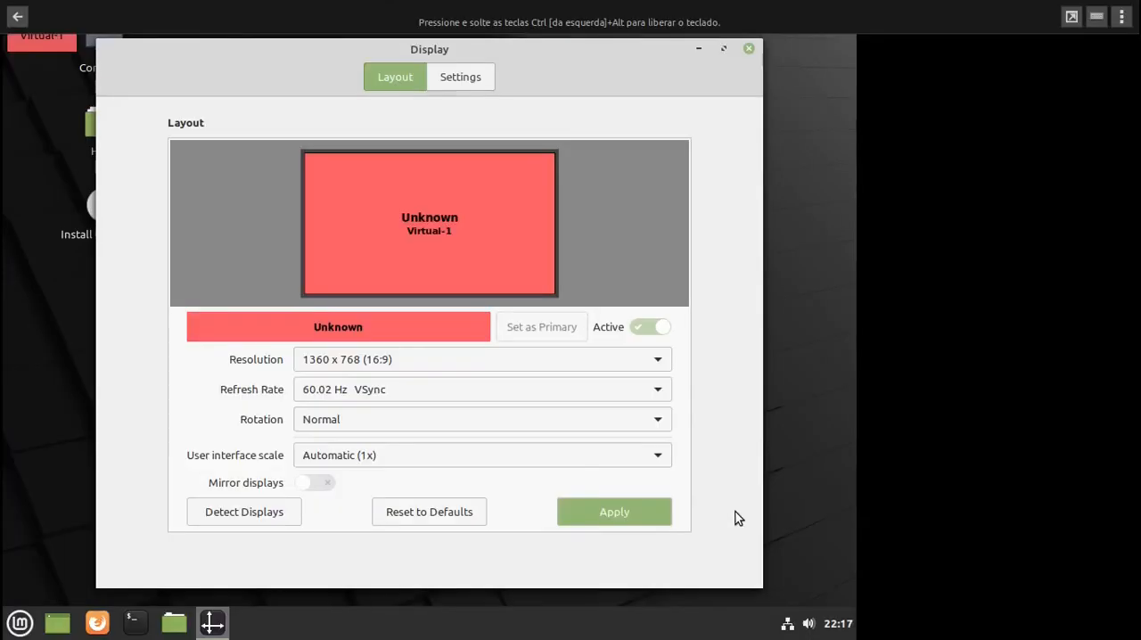
left_click(417, 460)
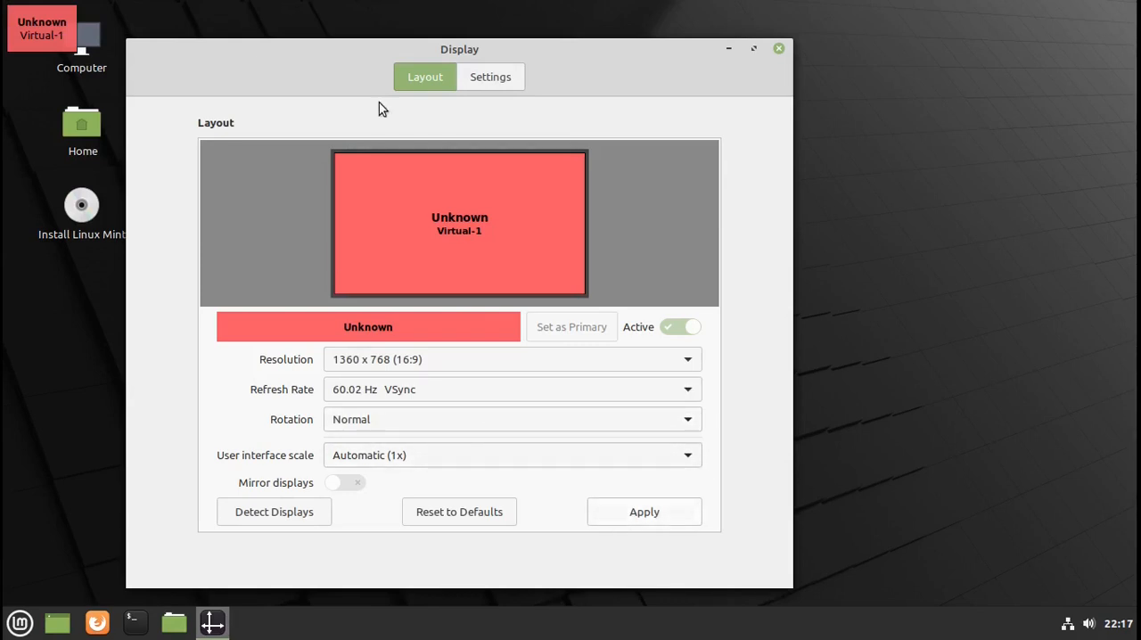
left_click(778, 49)
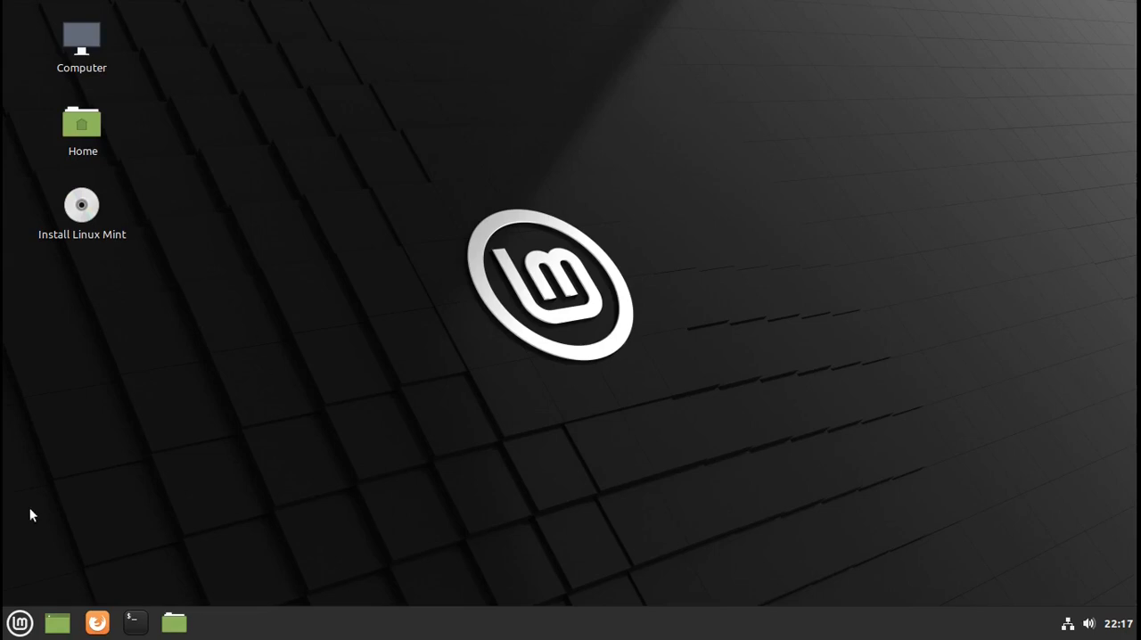
left_click(9, 630)
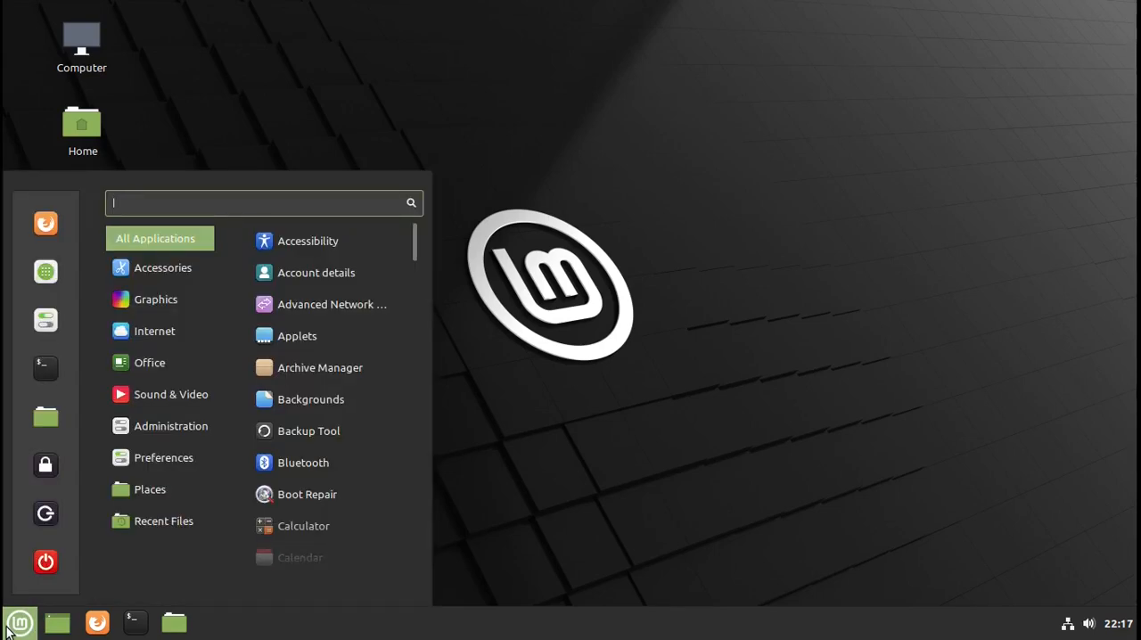
left_click(10, 626)
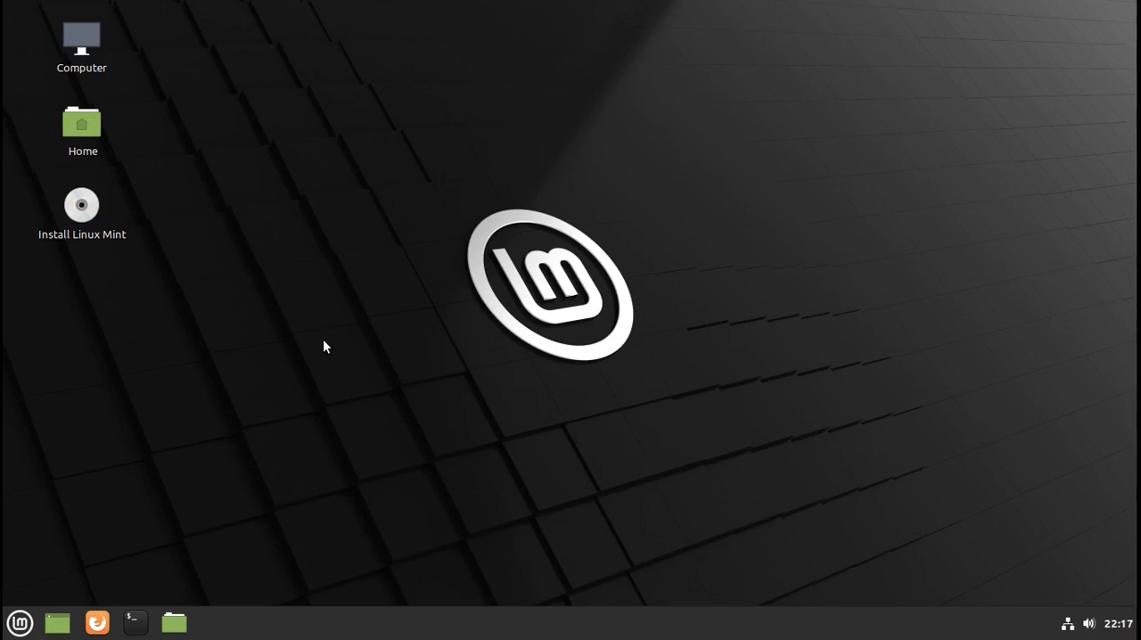
- Start the Linux Mint installer and continue with Português do Brasil as the installation language
double_click(87, 206)
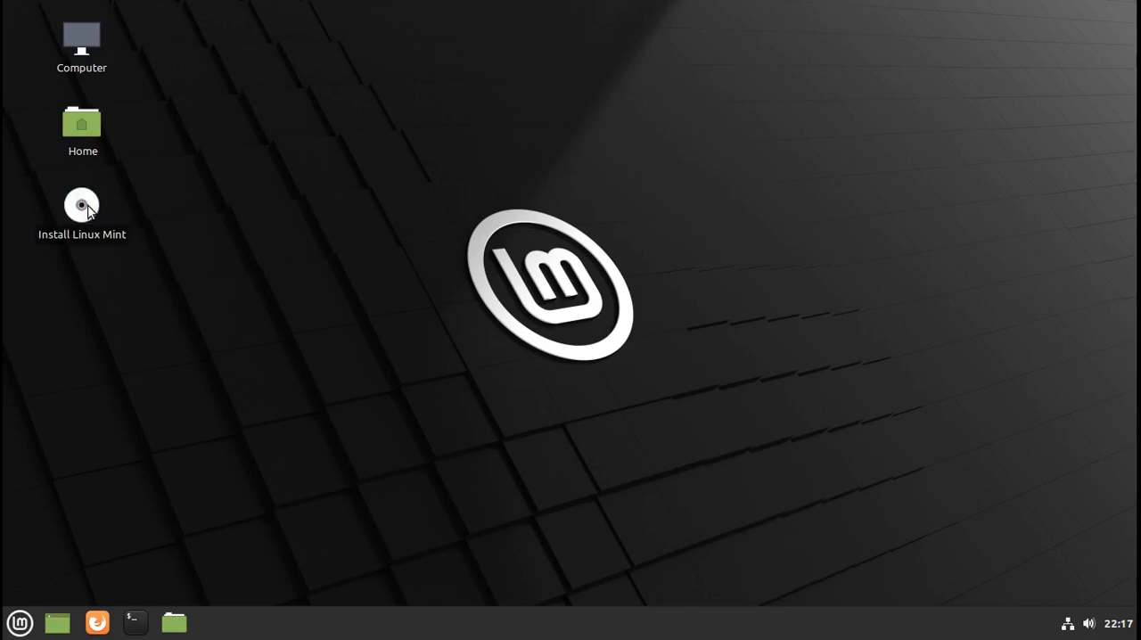
scroll(264, 286, "down", 3)
scroll(265, 285, "down", 3)
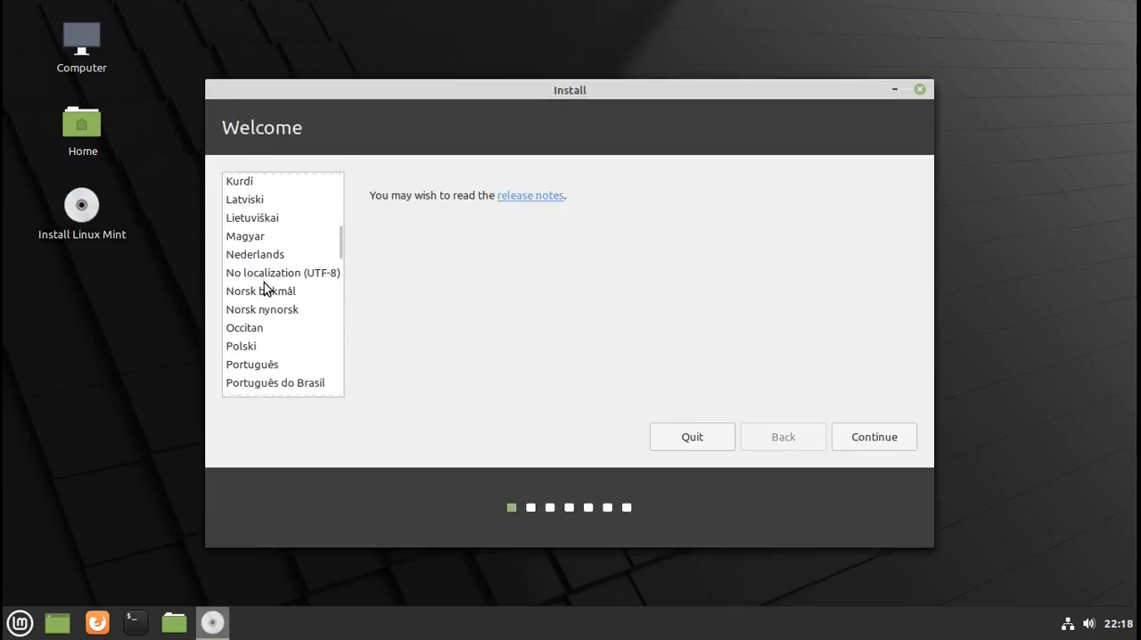
left_click(280, 351)
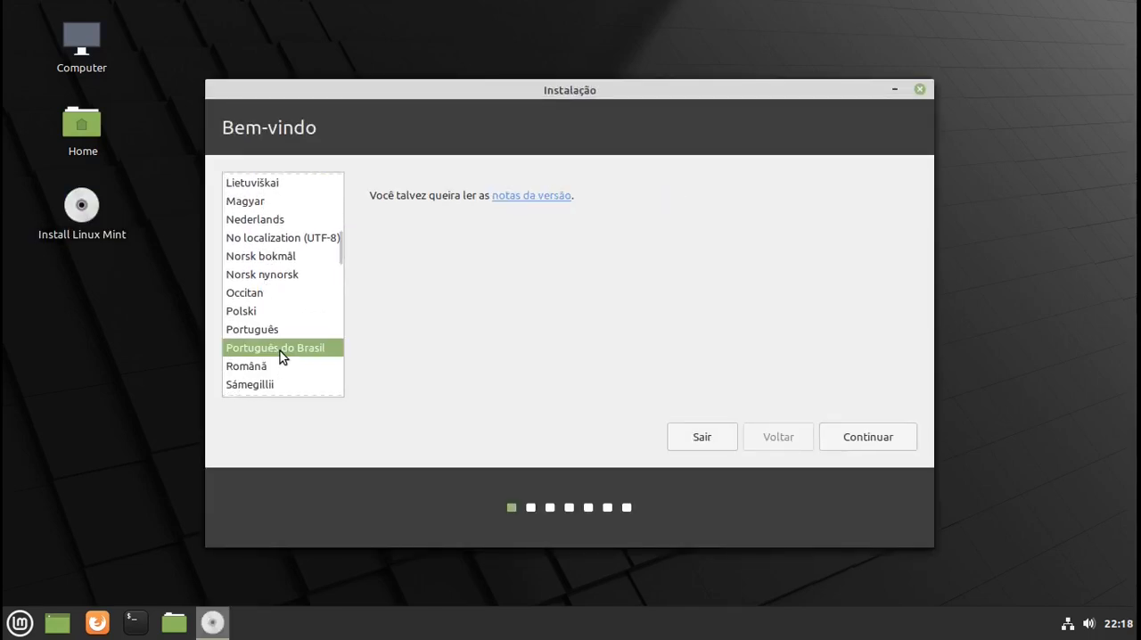
left_click(869, 439)
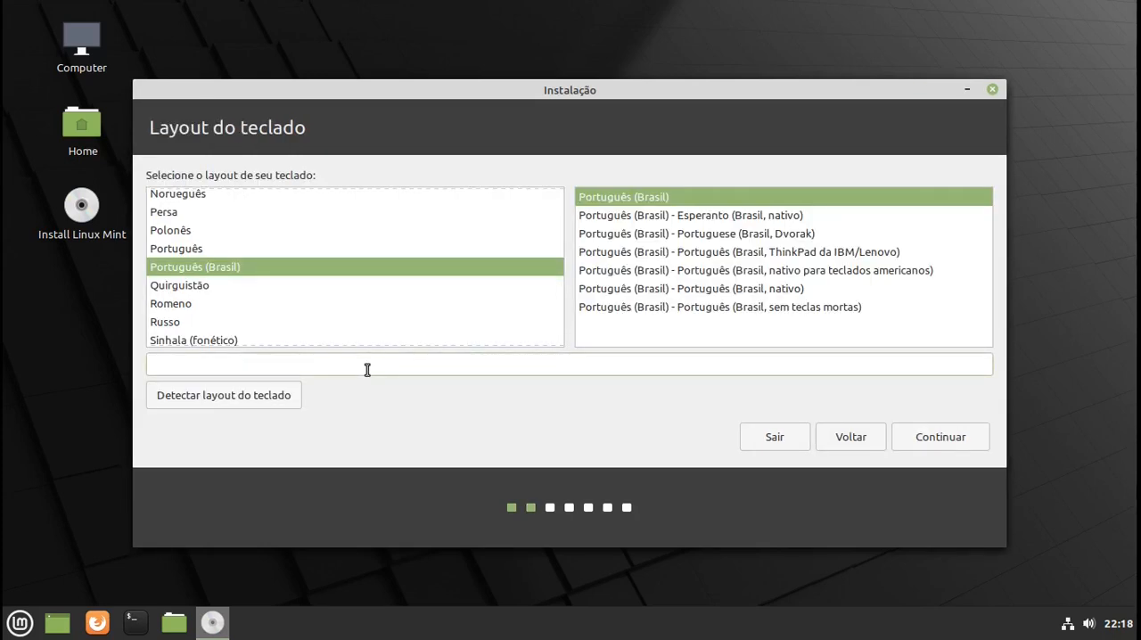
- Test the Português (Brasil) keyboard layout with "ç" and "ã", accept it, and enable installation of the multimedia codecs
left_click(366, 369)
type("çã")
key("Return")
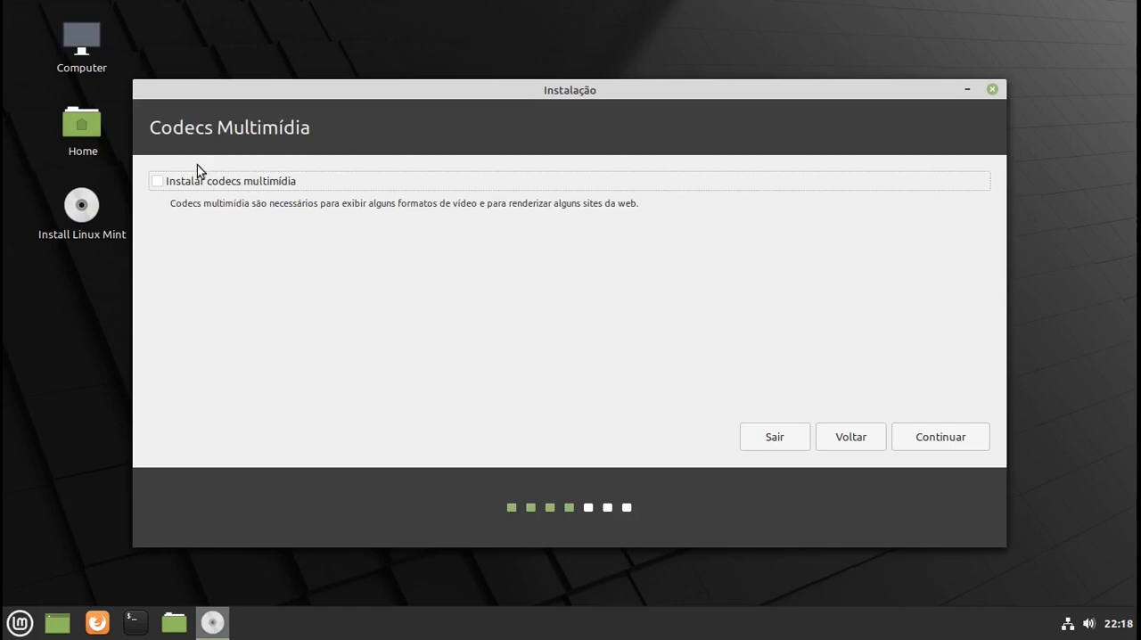
left_click(157, 183)
left_click(922, 440)
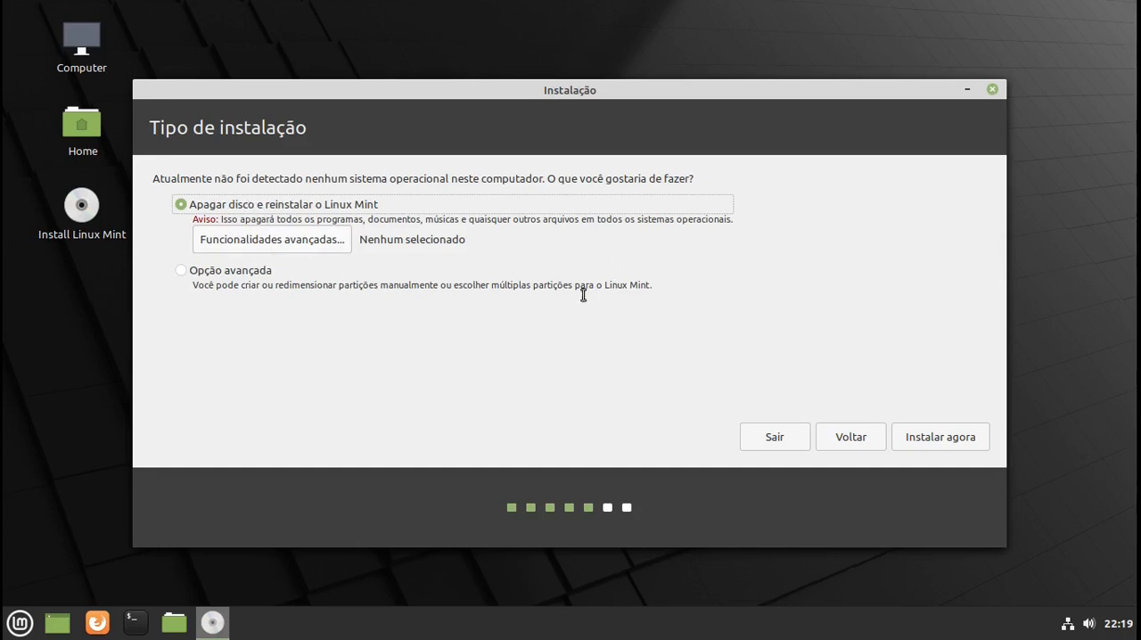
- Start the installation with the option that erases the whole disk, and accept Sao Paulo as the location
left_click(938, 437)
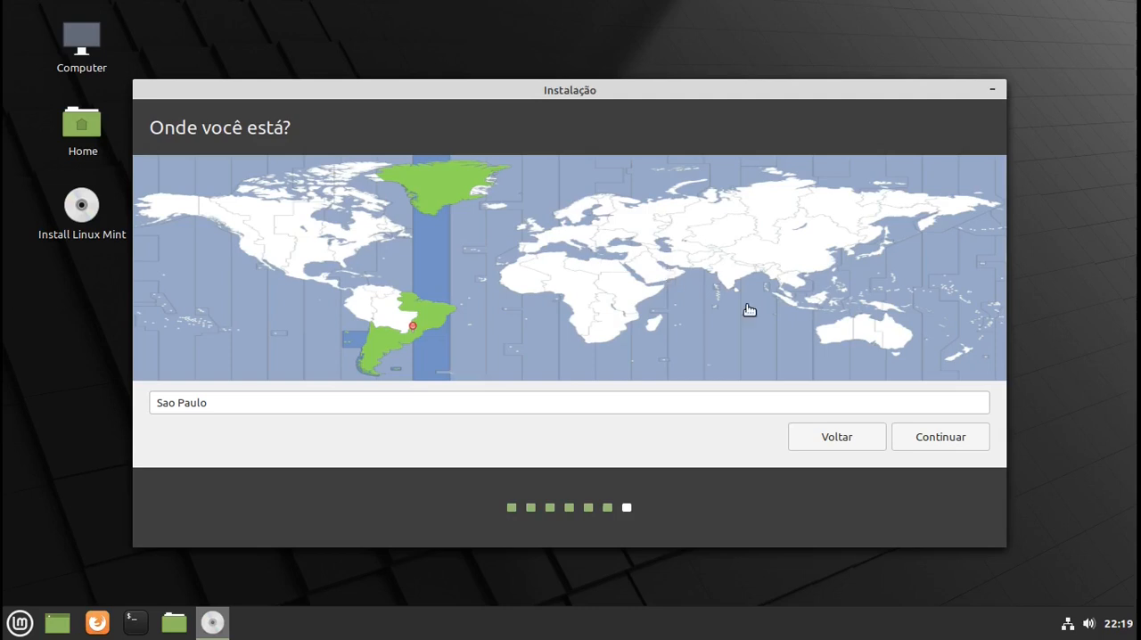
left_click(953, 442)
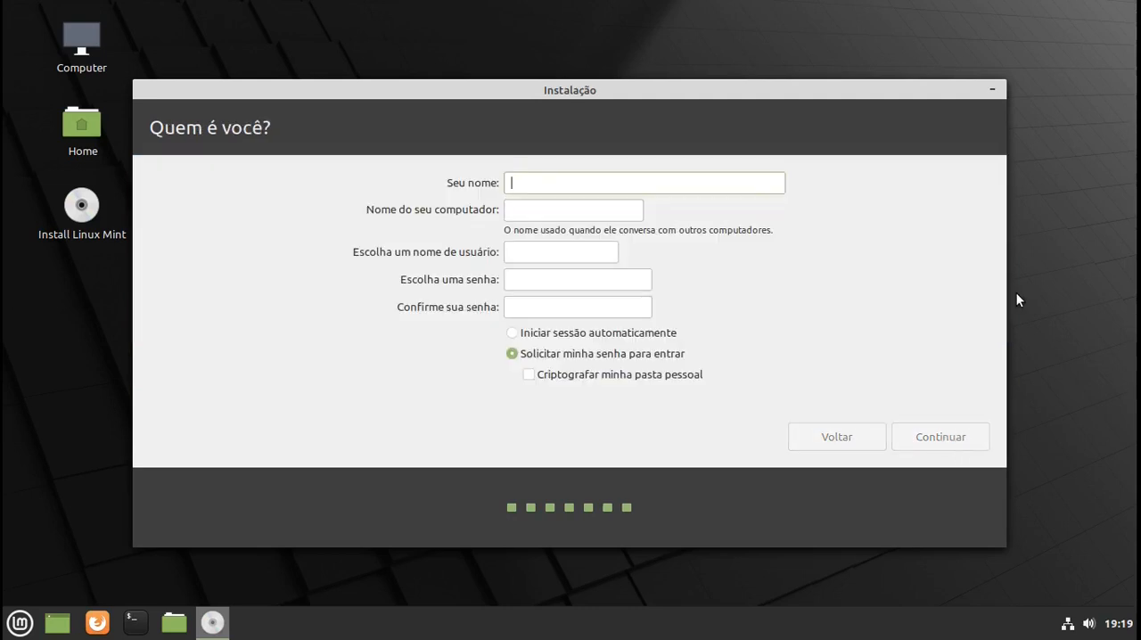
- Fill in the account name, enter and confirm the account password, and enable automatic login
type("tico")
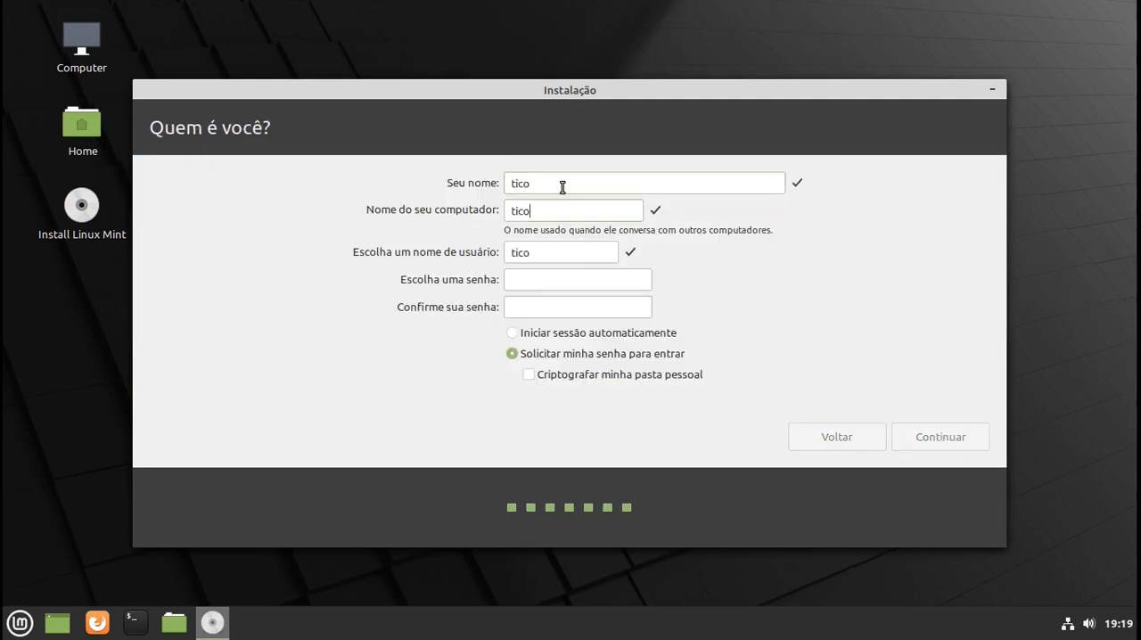
left_click(607, 290)
type("t")
left_click(548, 312)
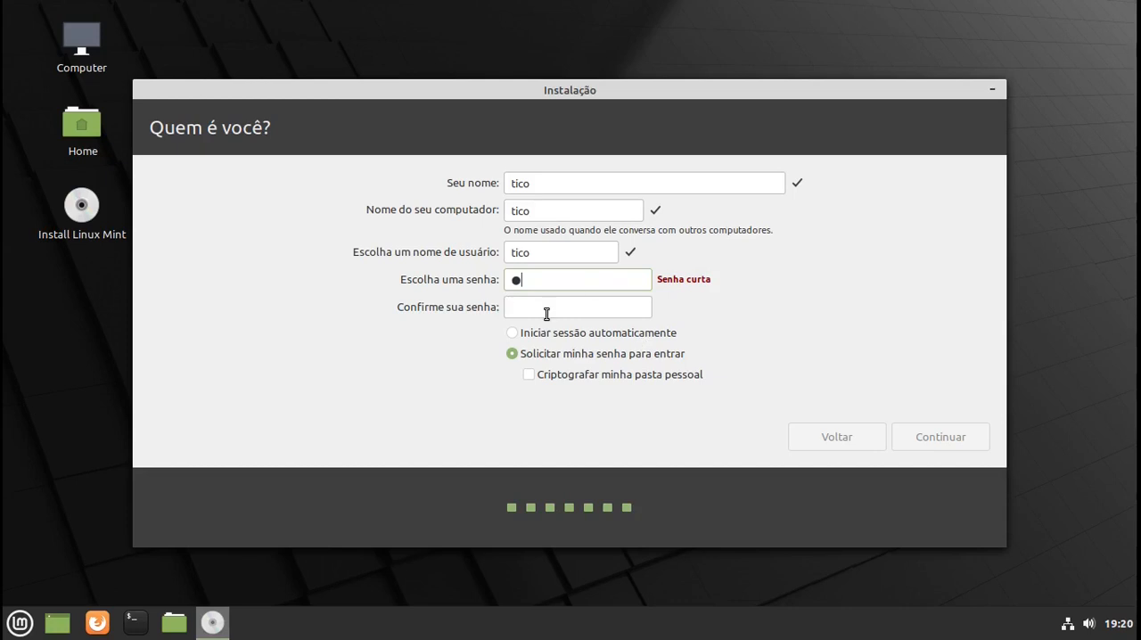
type("a")
left_click(514, 334)
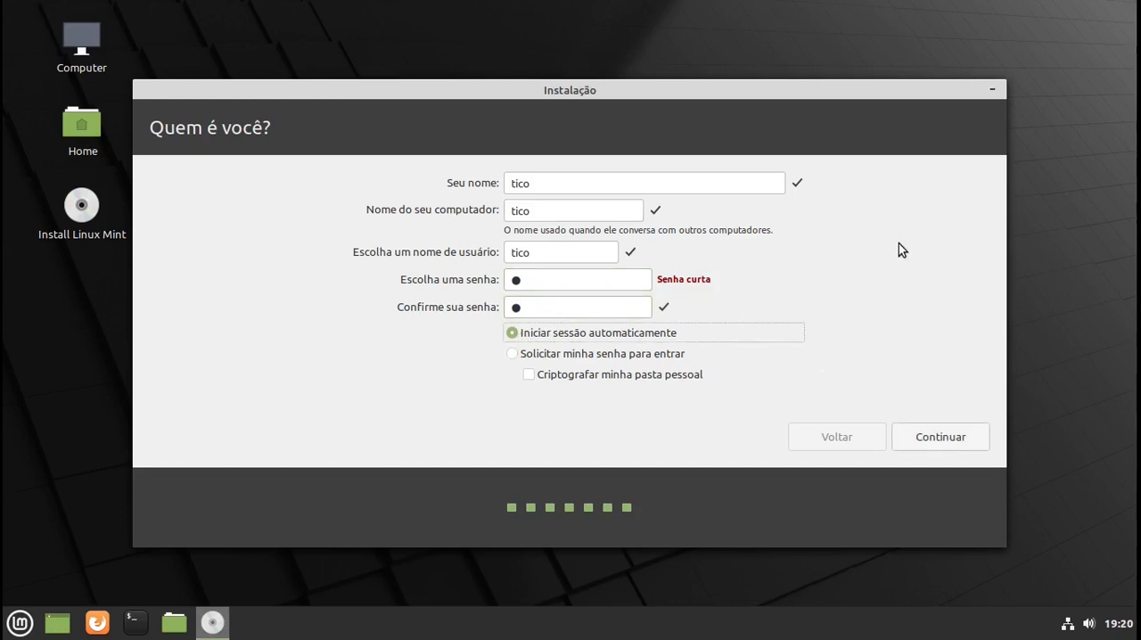
- Accept the user account details to run the installation, and restart the computer into the installed system
left_click(924, 437)
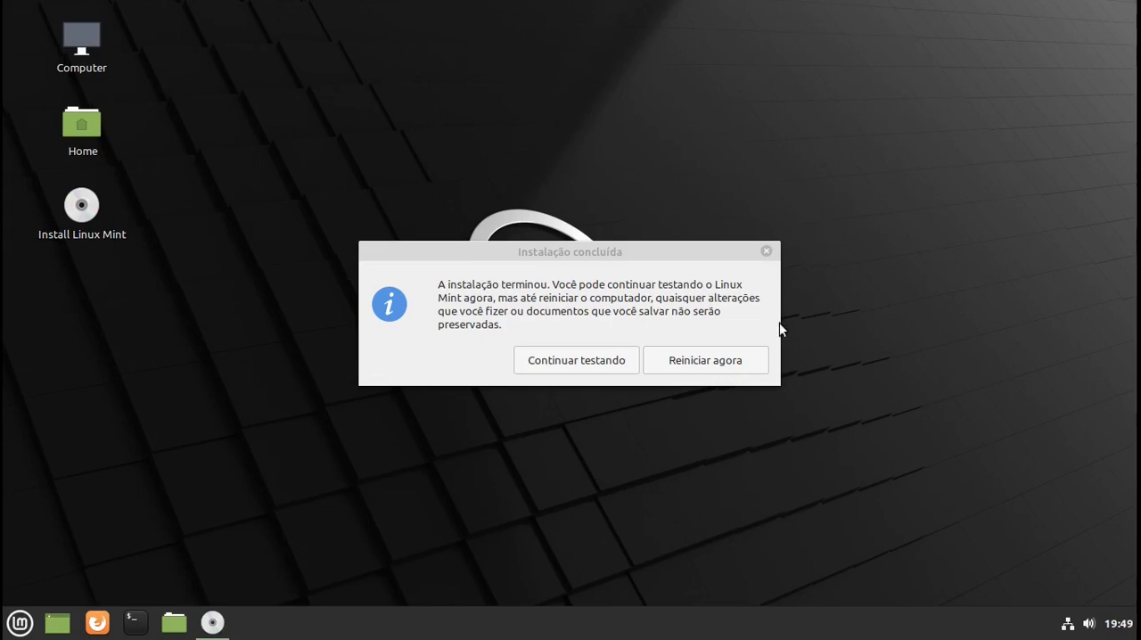
left_click(704, 360)
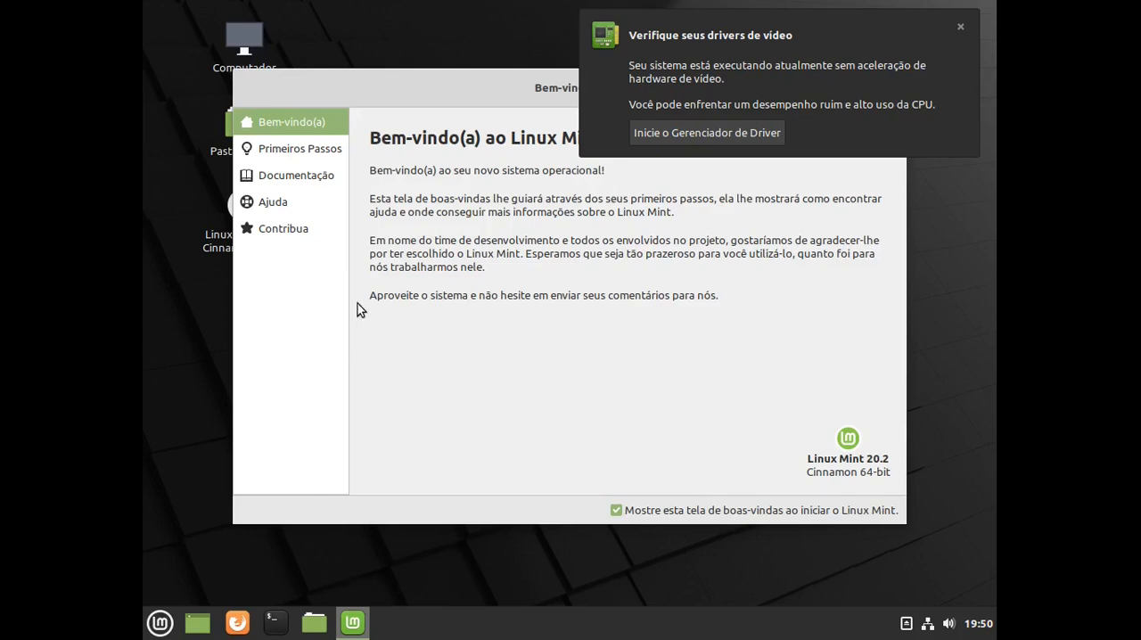
- Find the display settings among the Preferências applications and set the screen resolution to 1360x768
left_click(161, 624)
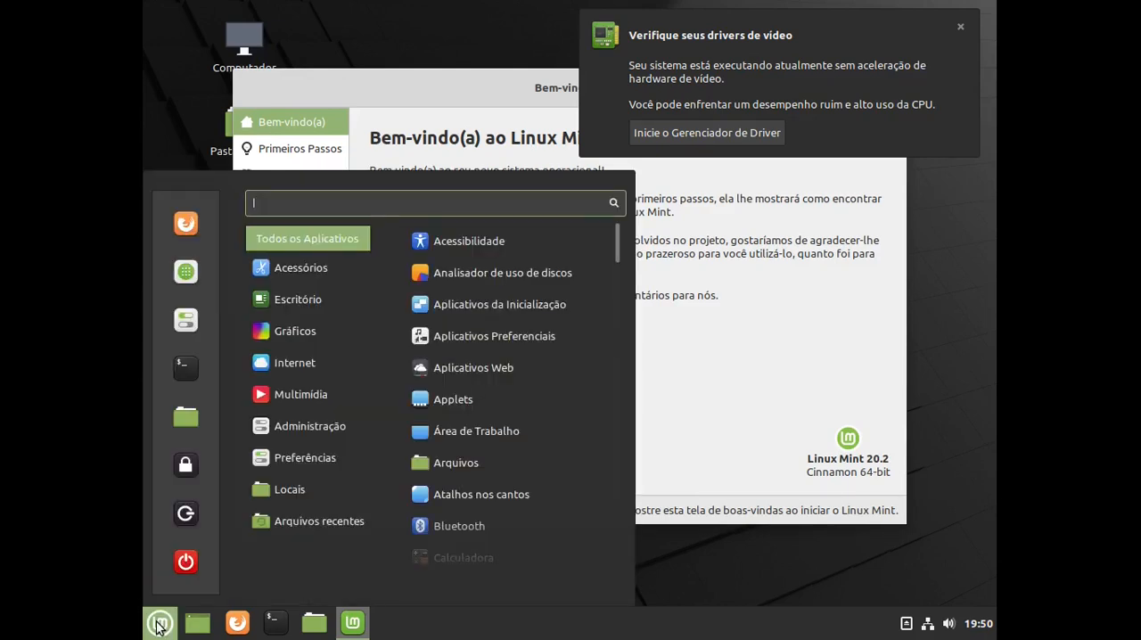
mouse_move(317, 459)
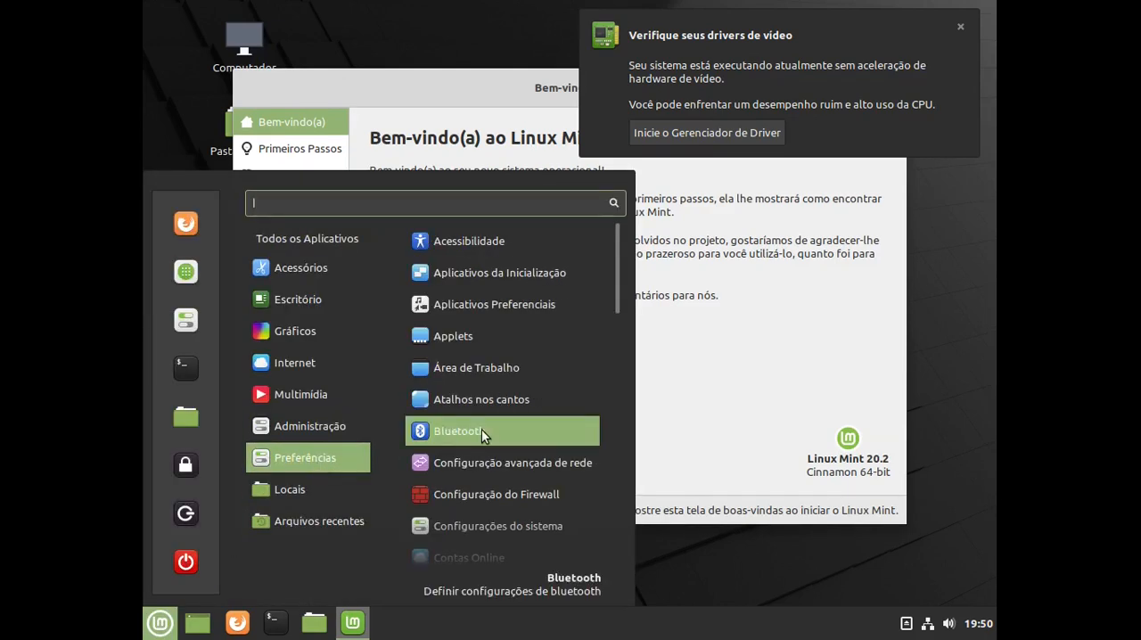
scroll(483, 430, "down", 2)
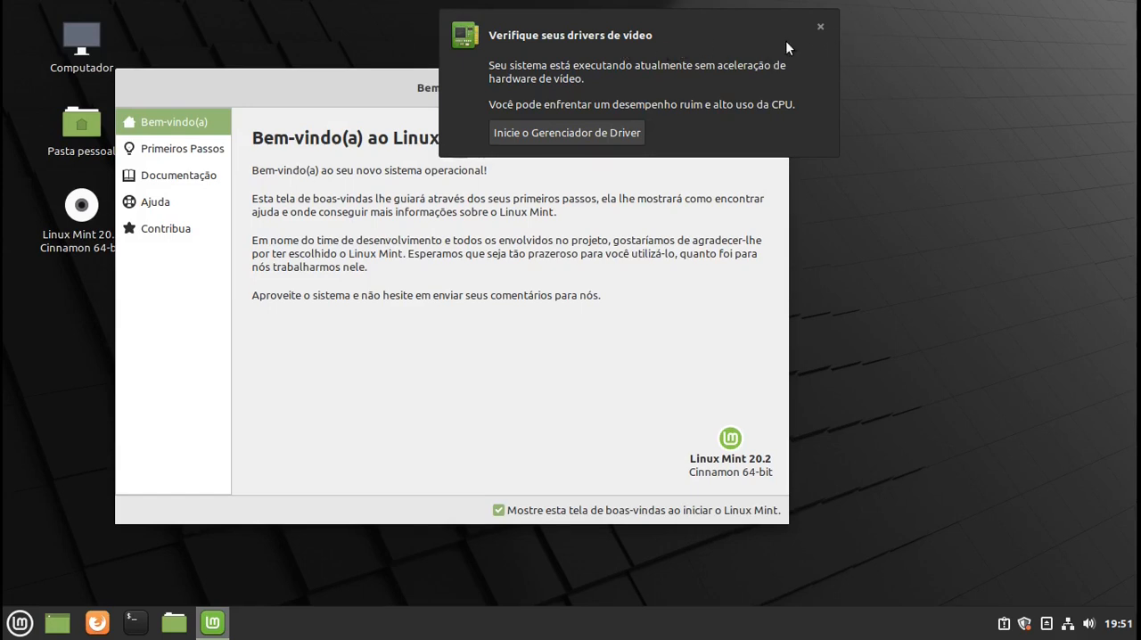
- Dismiss the video driver notification, centre the welcome window, and look through its Primeiros Passos, Documentação, Ajuda and Contribua sections
left_click(819, 28)
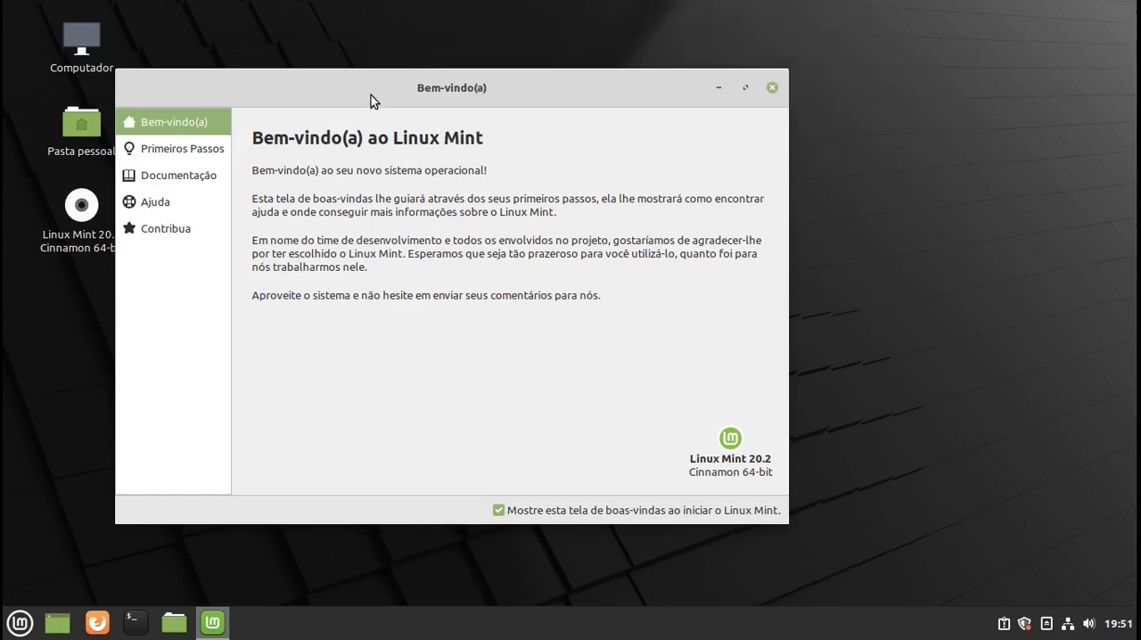
left_click_drag(366, 89, 535, 83)
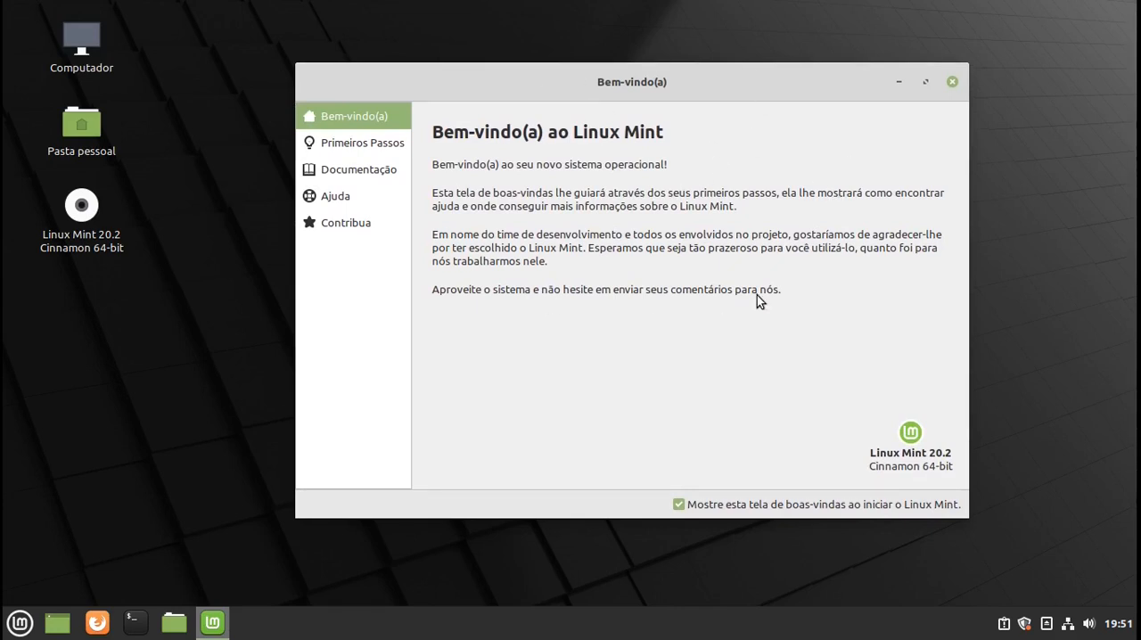
left_click(384, 141)
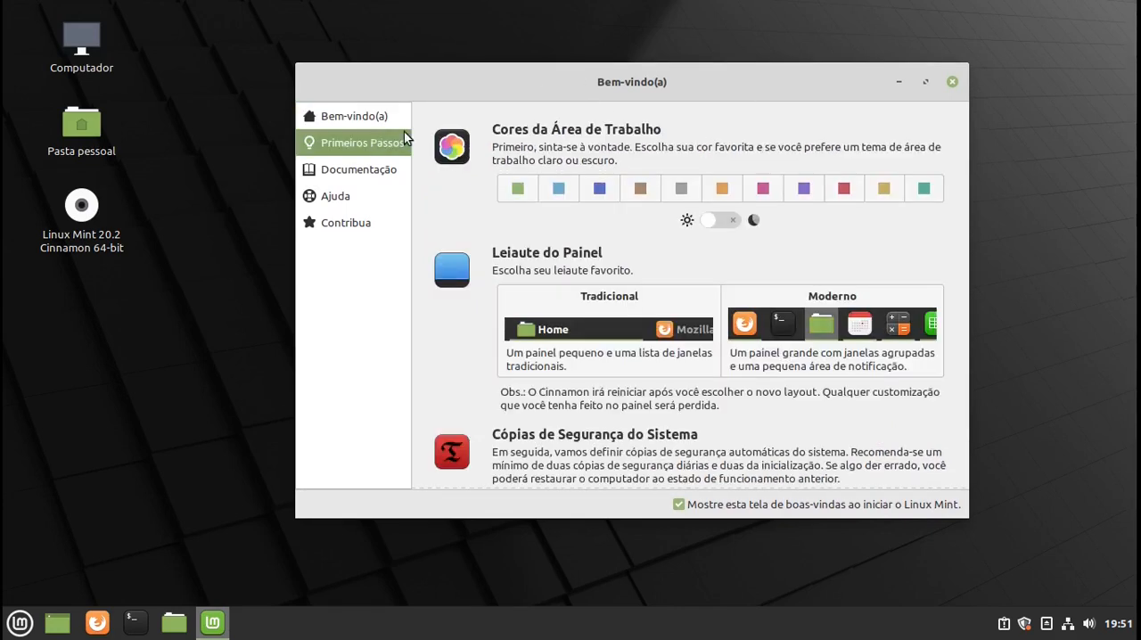
left_click(352, 117)
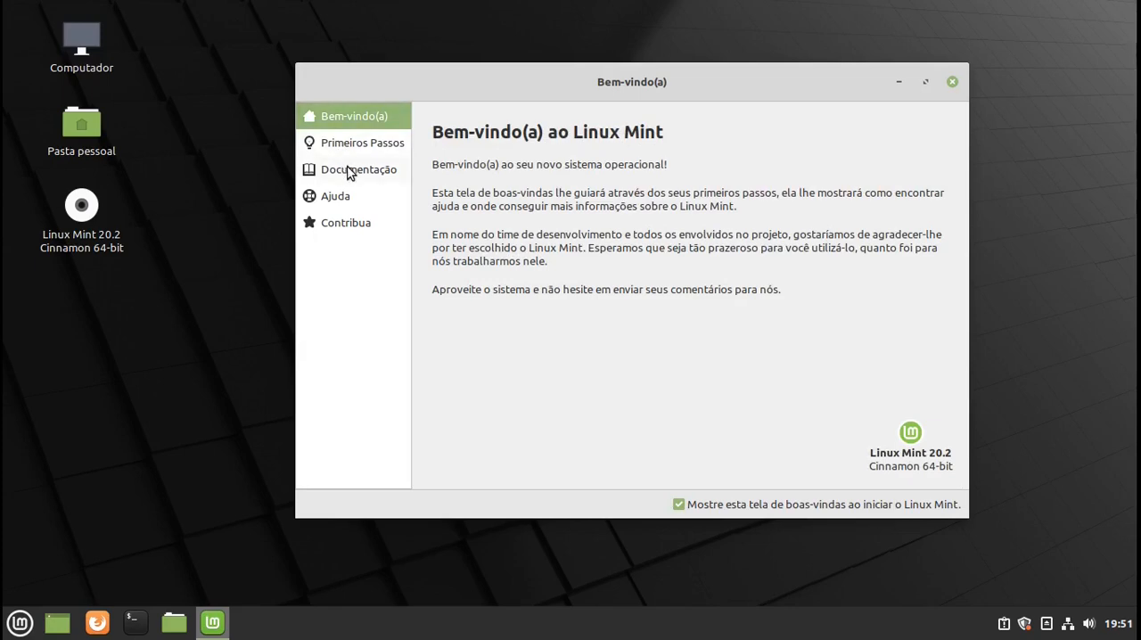
left_click(350, 173)
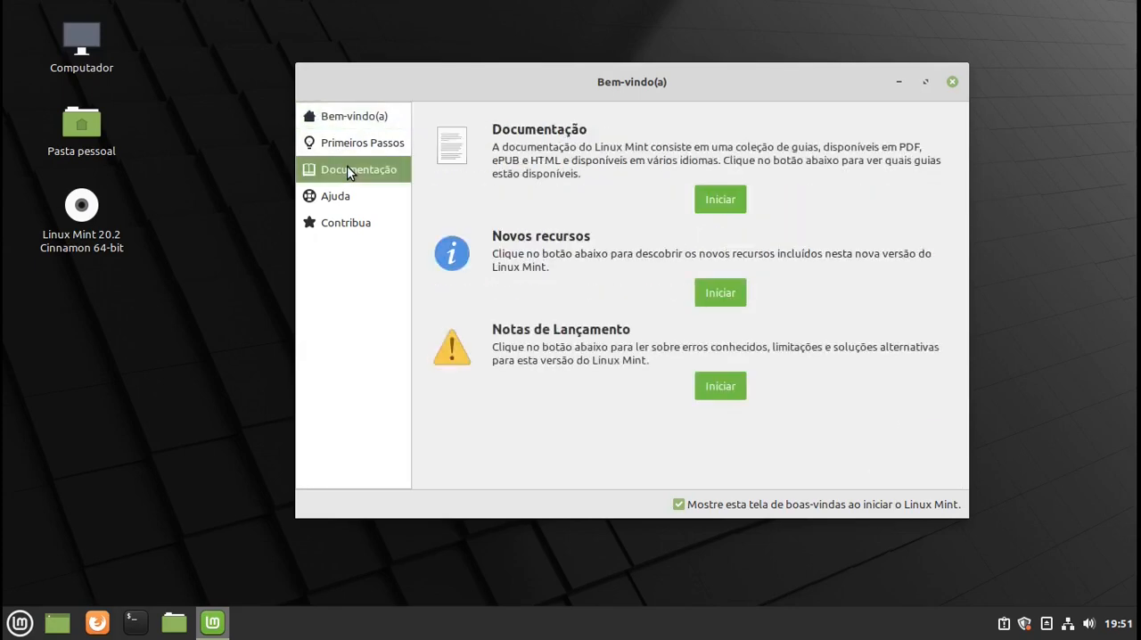
left_click(382, 198)
left_click(351, 223)
left_click(368, 124)
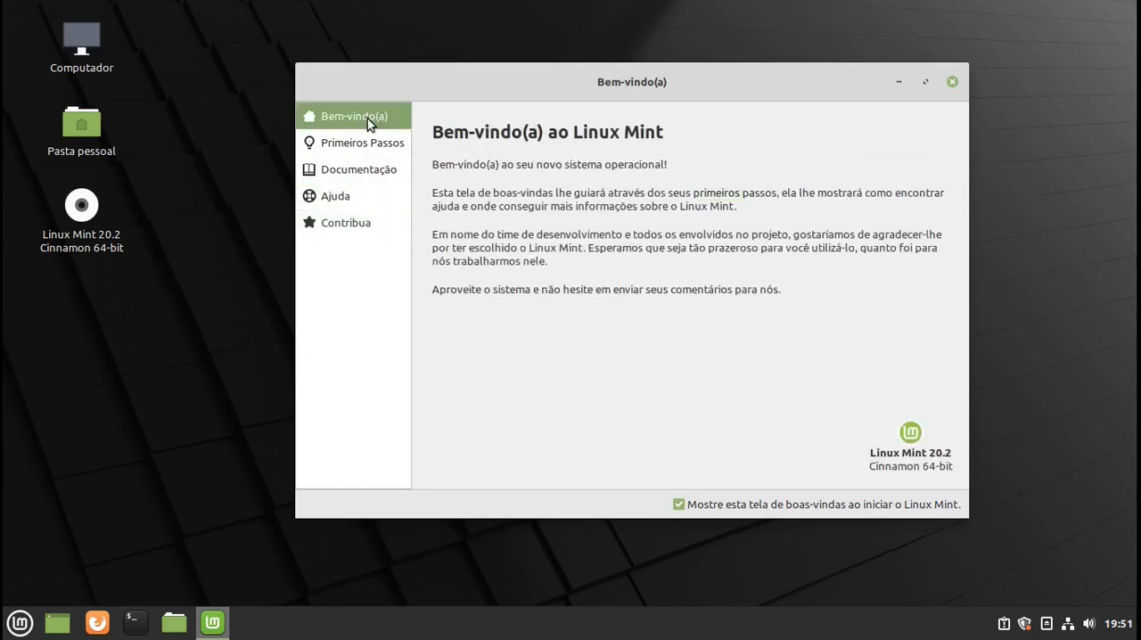
left_click(360, 152)
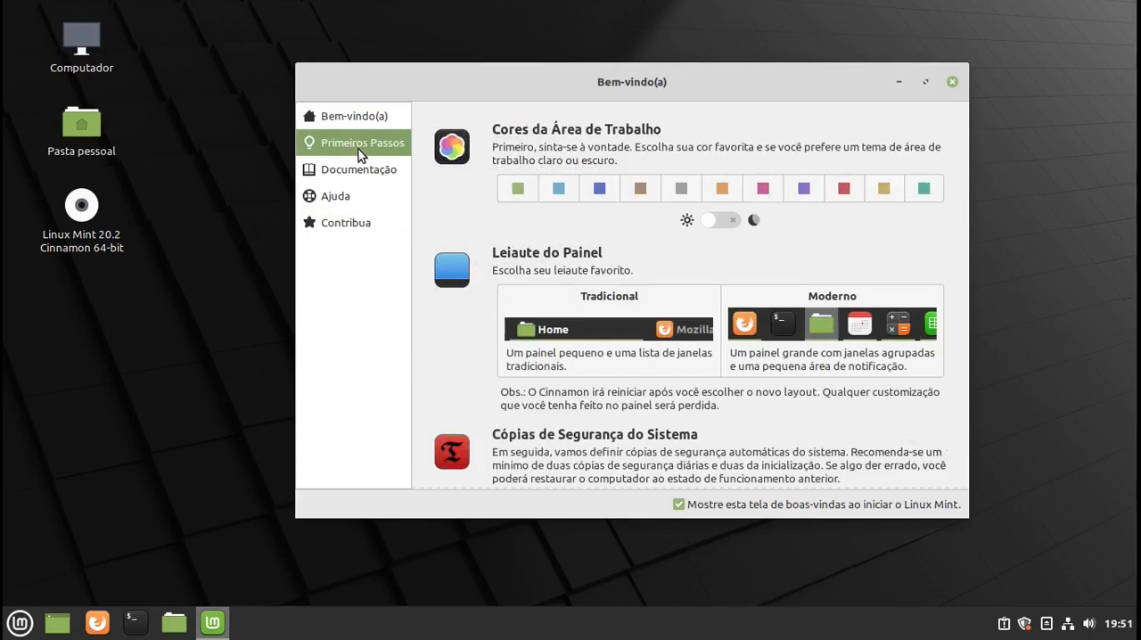
- Disable showing the welcome screen when Linux Mint starts, and close the welcome window
left_click(678, 505)
left_click(952, 82)
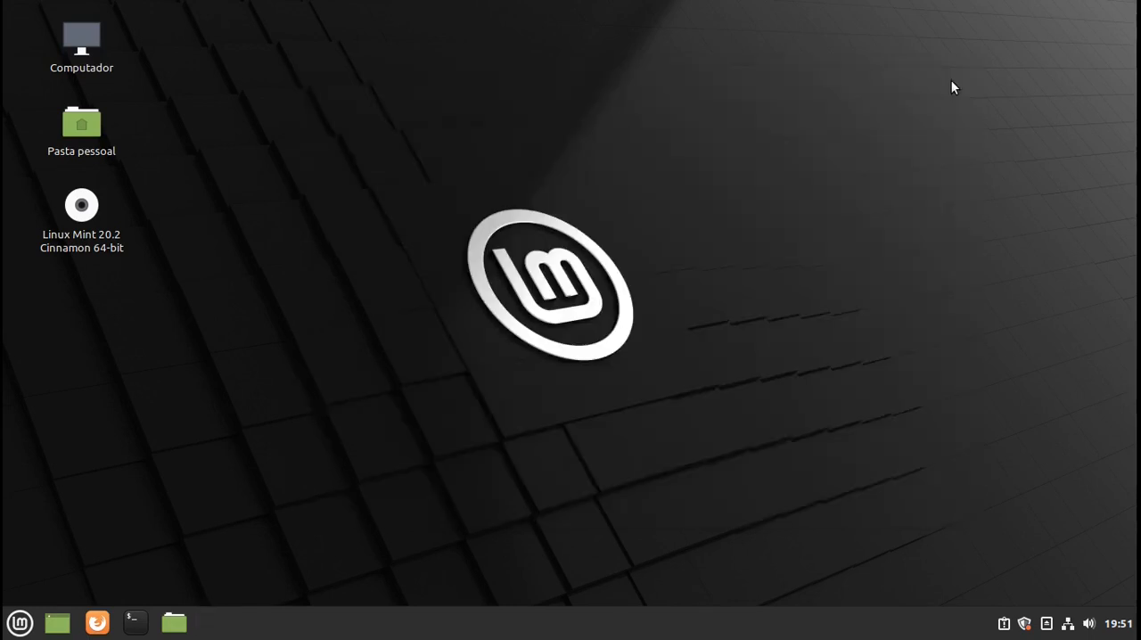
- Glance at the application menu, and run "uname -a" in a terminal to examine the kernel version
left_click(27, 627)
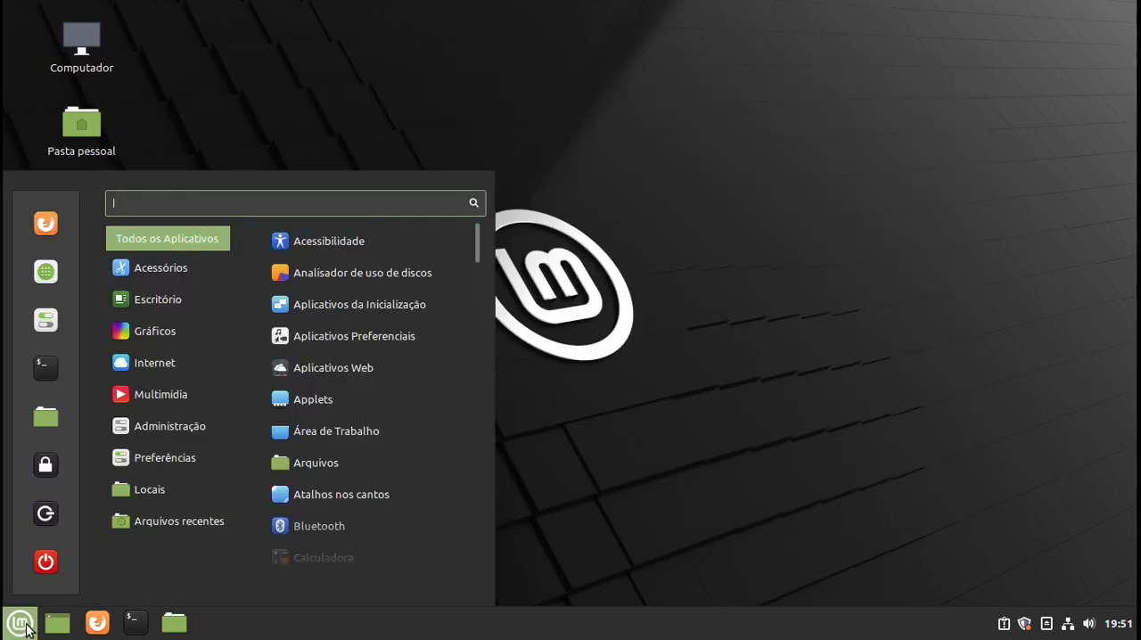
left_click(26, 628)
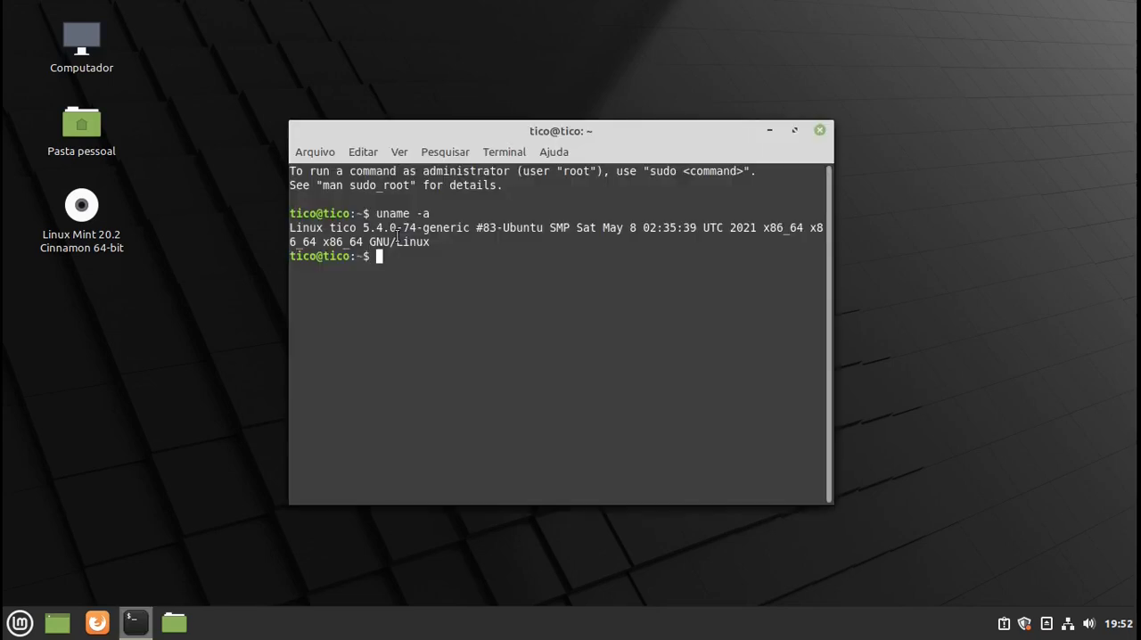
left_click_drag(363, 228, 396, 230)
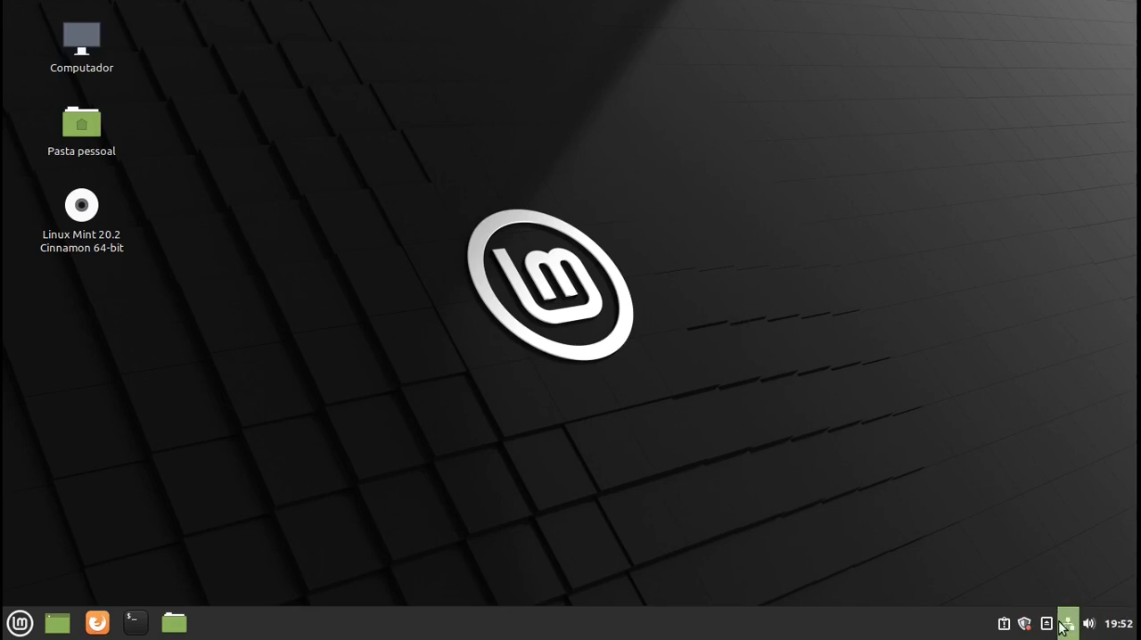
- Open the Update Manager, accept its introduction, and apply its own new version, authenticating with the account password
left_click(1025, 623)
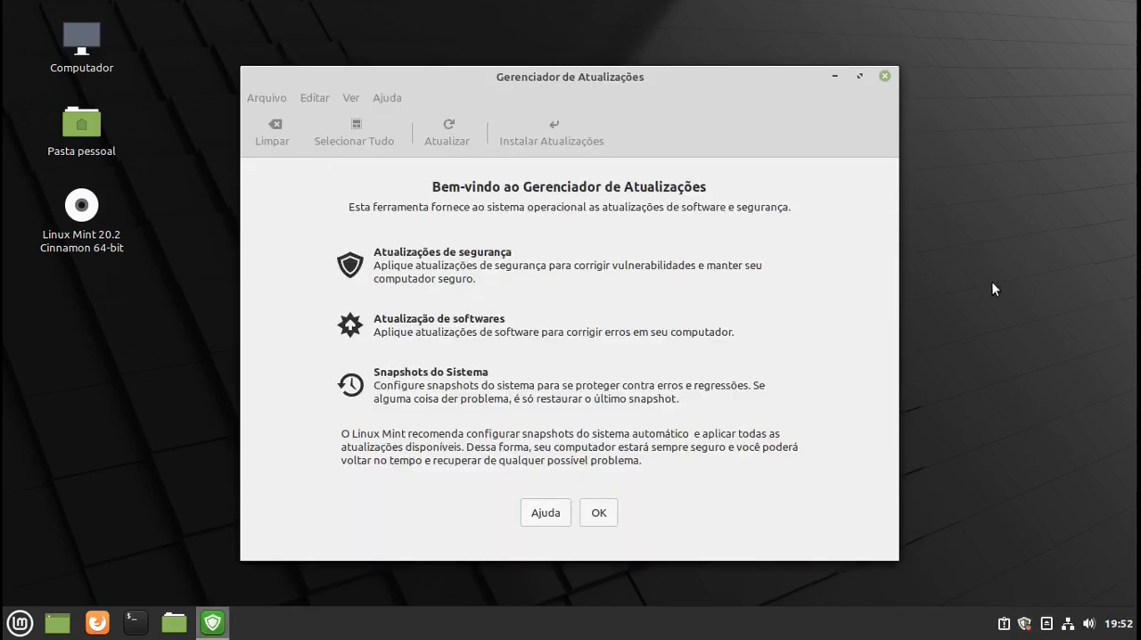
left_click(599, 515)
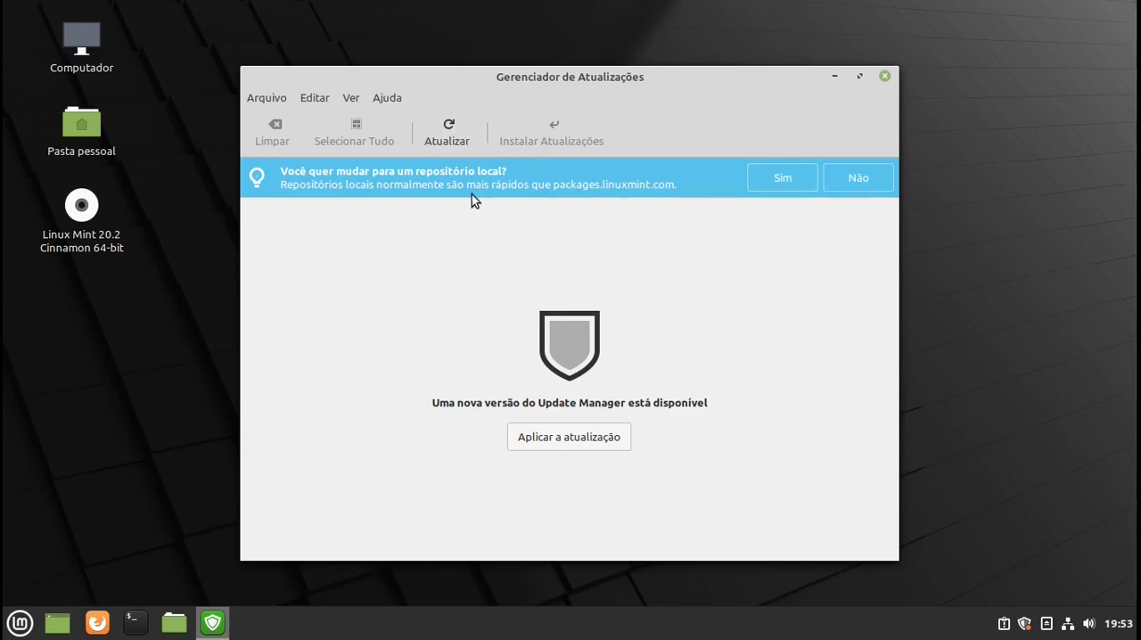
left_click(565, 440)
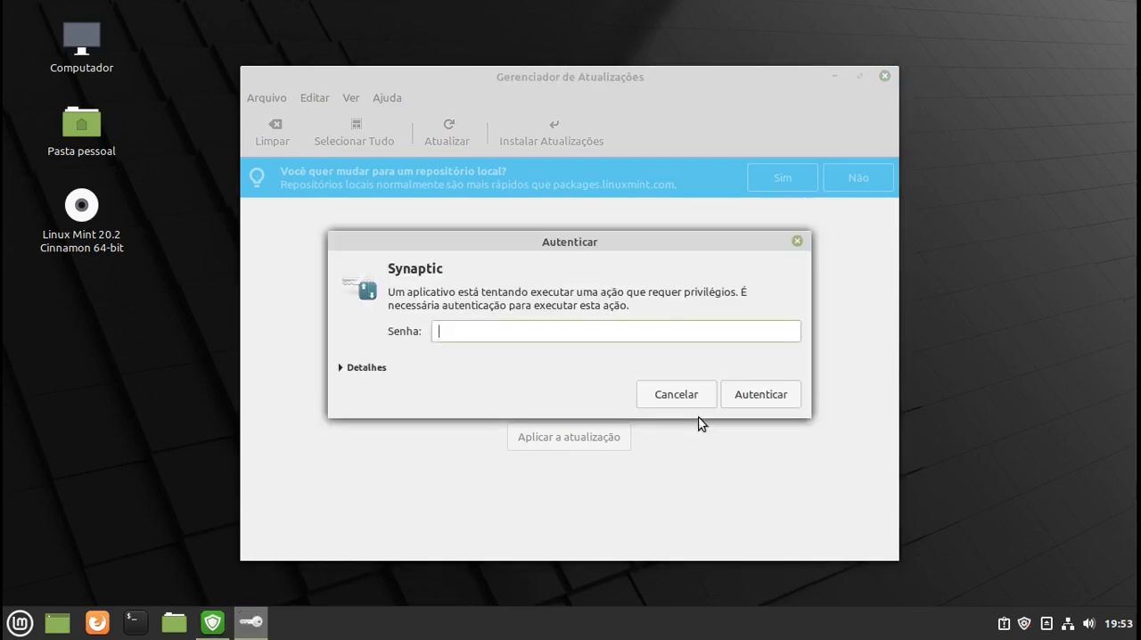
type("1")
key("Return")
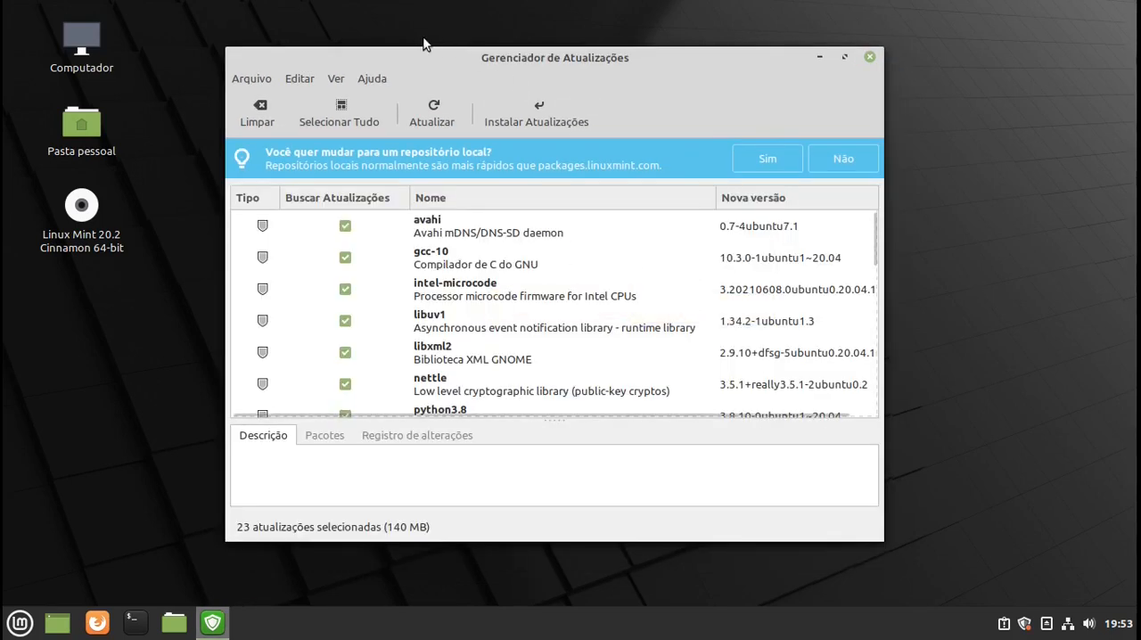
- Review the update list, install all selected updates with the additional linux-5.4.0-77 kernel packages, and close the Update Manager
scroll(563, 234, "down", 3)
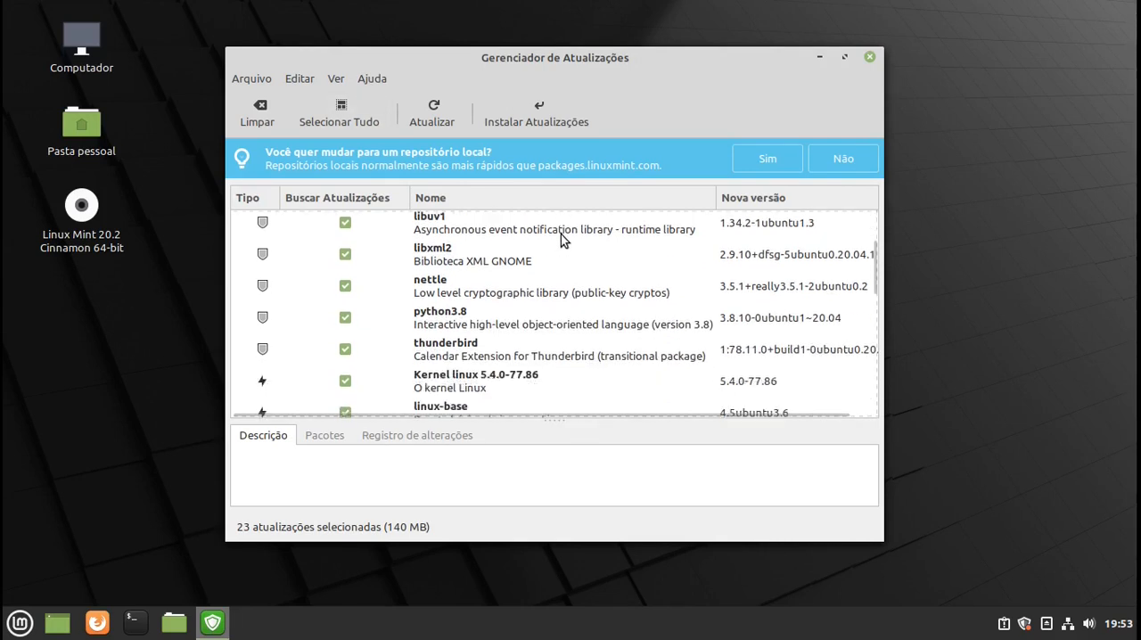
scroll(561, 235, "up", 3)
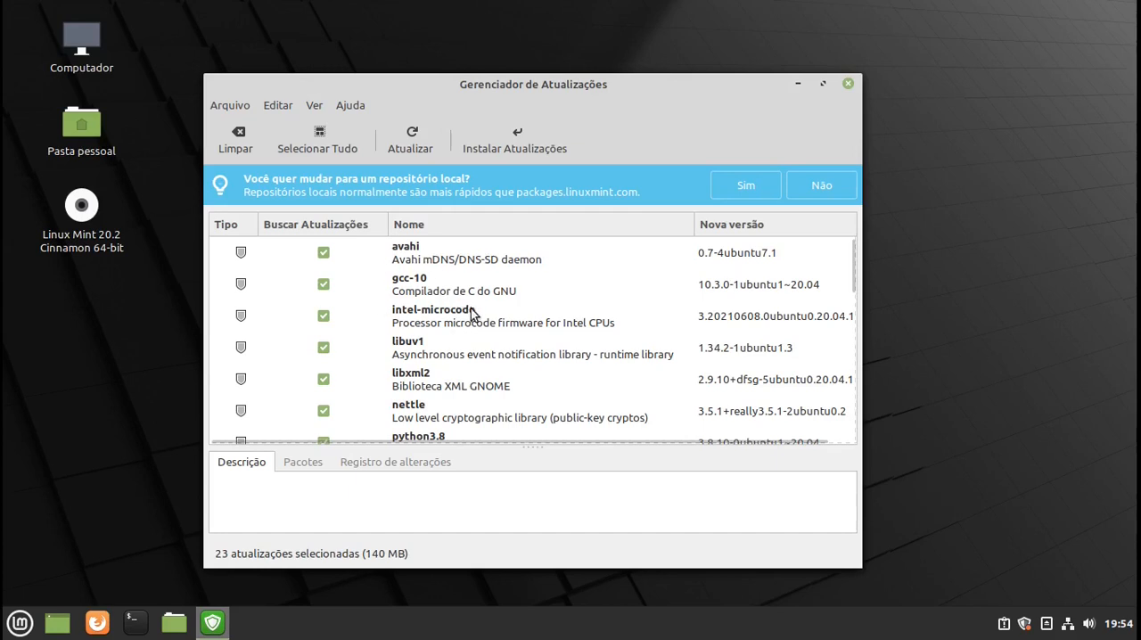
left_click(515, 143)
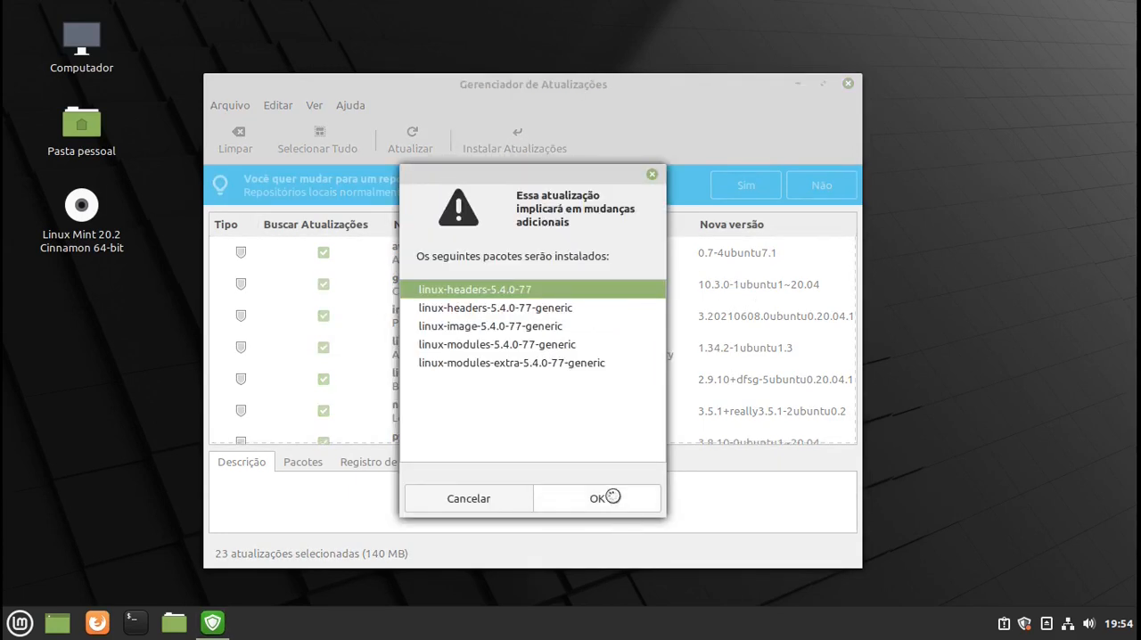
left_click(612, 497)
key("Return")
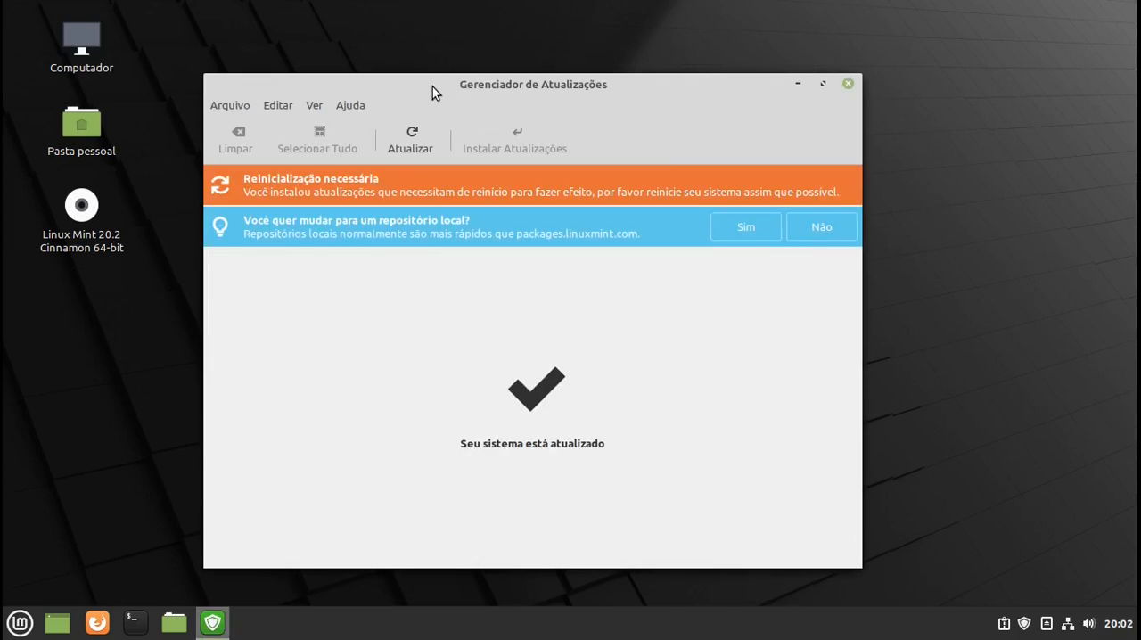
left_click_drag(432, 86, 493, 89)
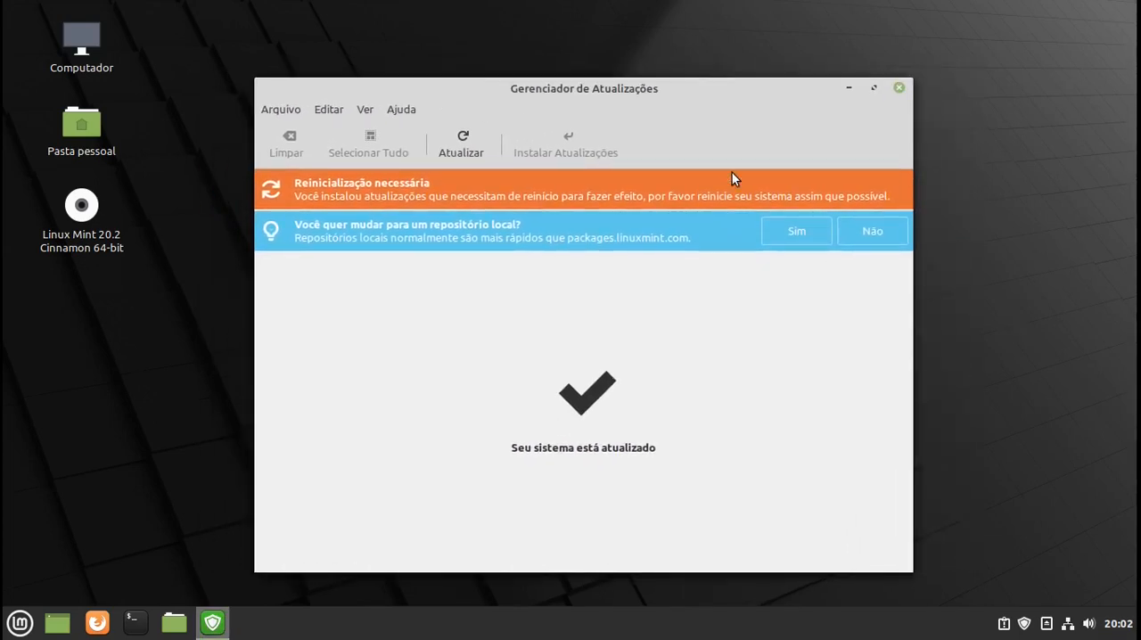
left_click(899, 91)
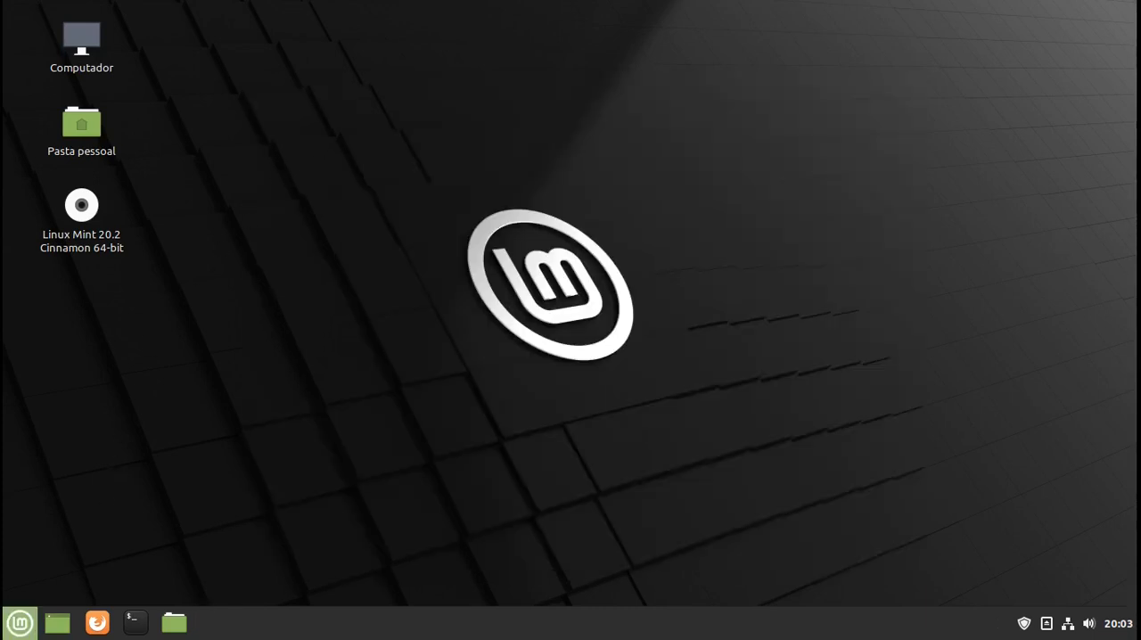
- Restart the system, run neofetch in a terminal to check the kernel version and desktop environment, and close the terminal
left_click(15, 632)
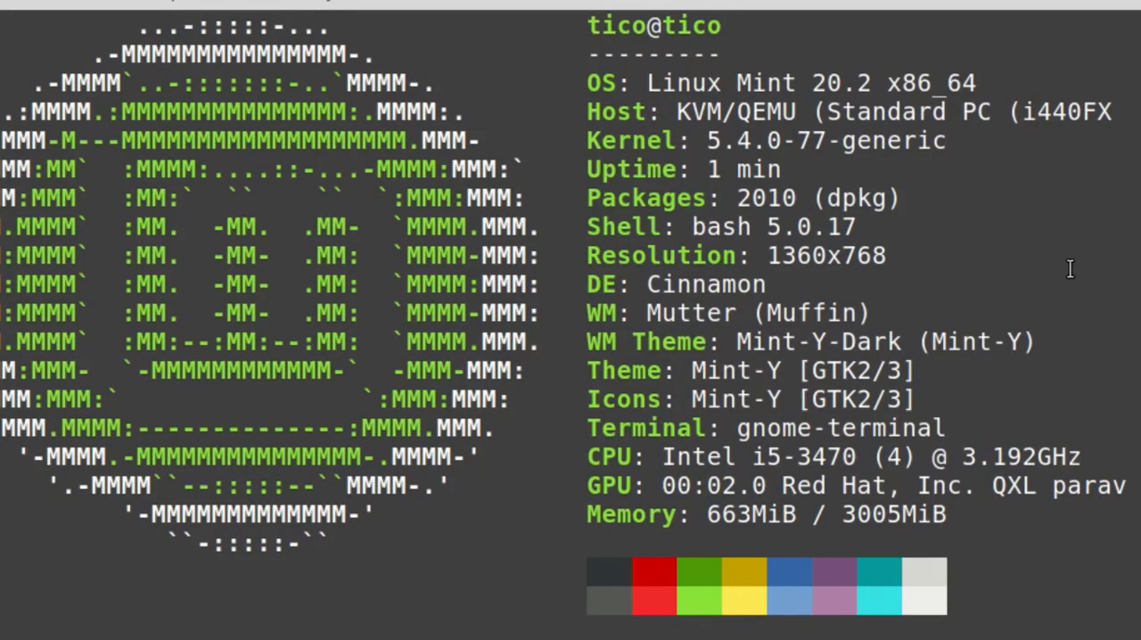
scroll(1065, 264, "up", 1)
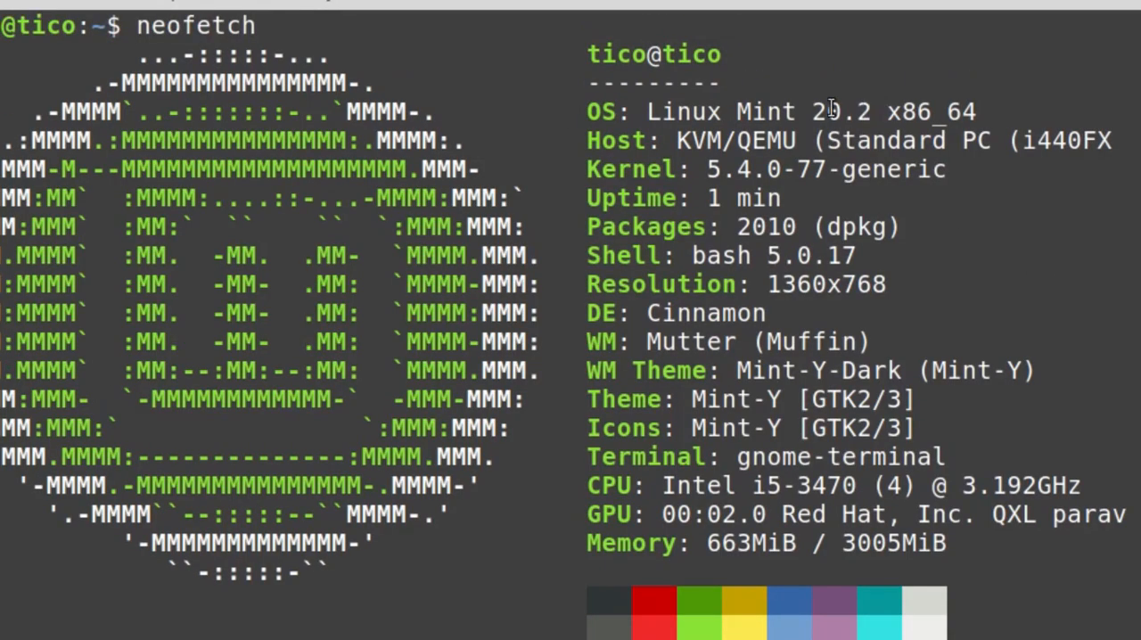
left_click_drag(706, 176, 794, 183)
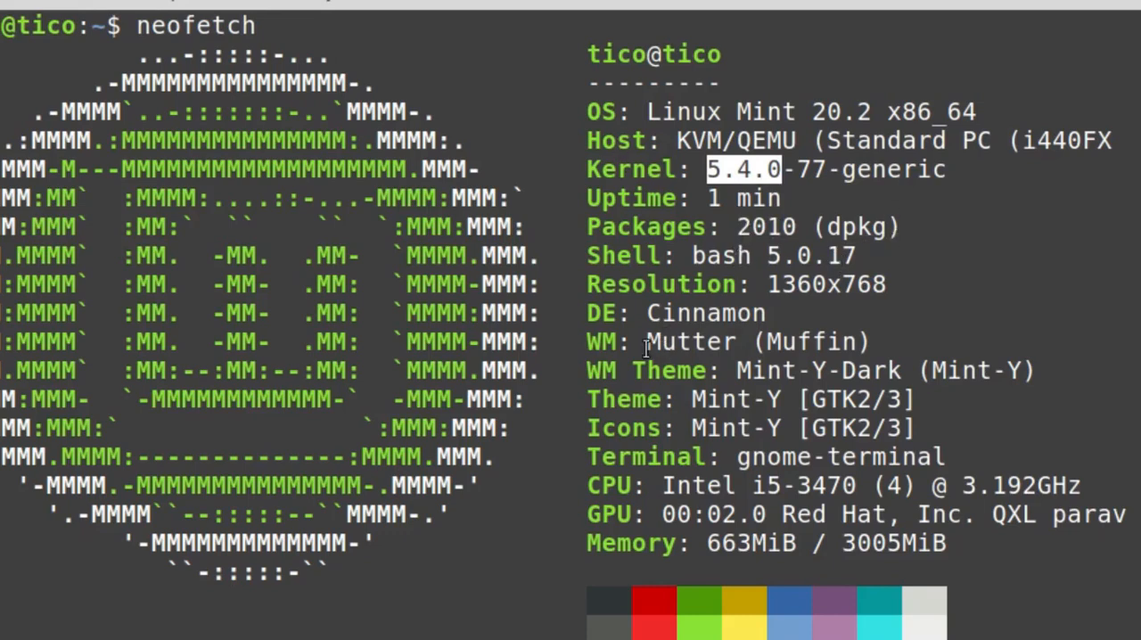
left_click_drag(647, 313, 772, 308)
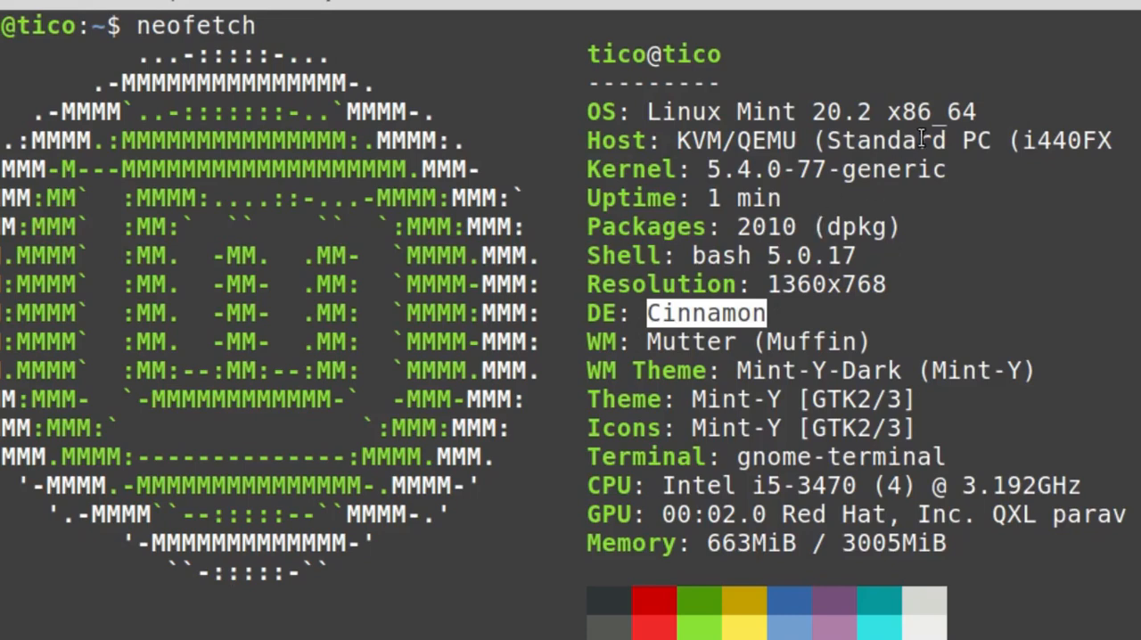
left_click(1029, 265)
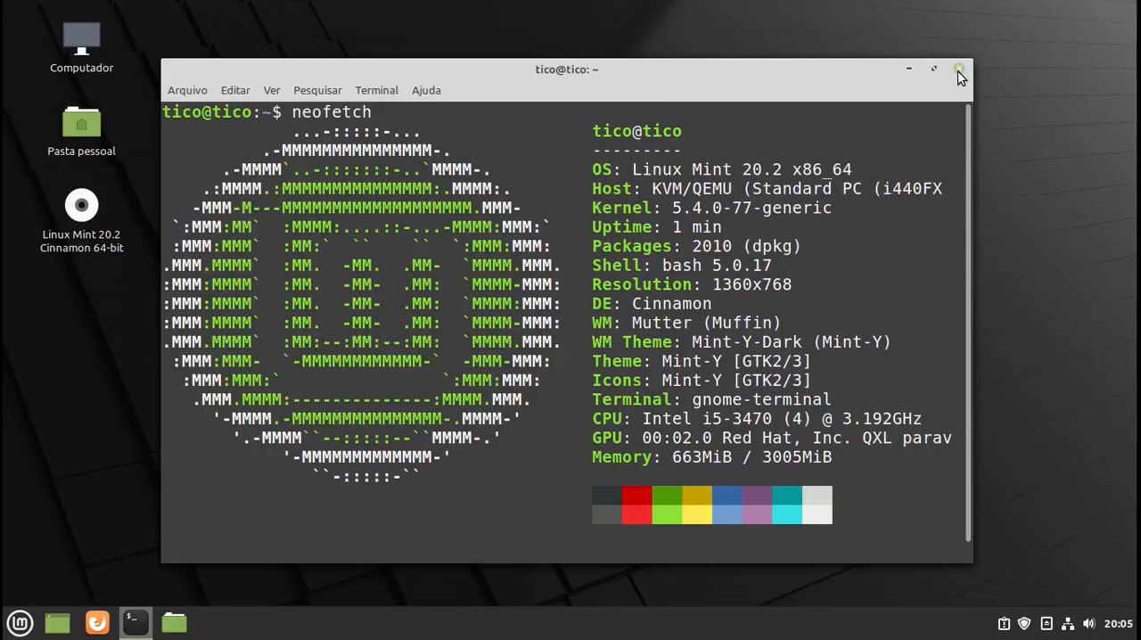
left_click(959, 70)
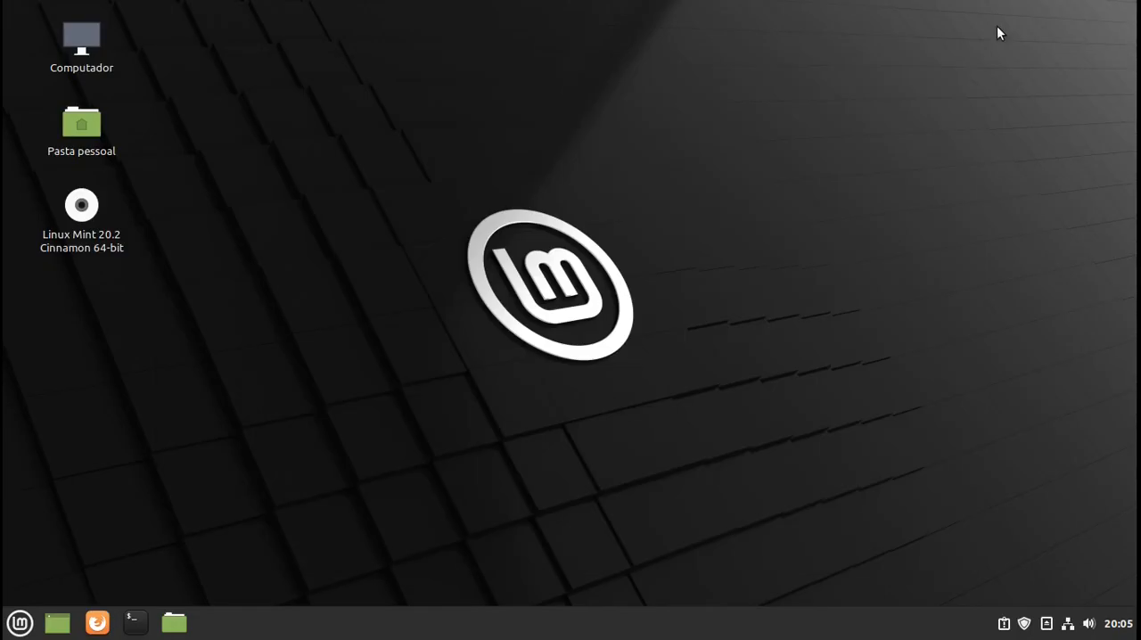
- Open the desktop background settings and browse the Uma wallpaper collection
right_click(378, 166)
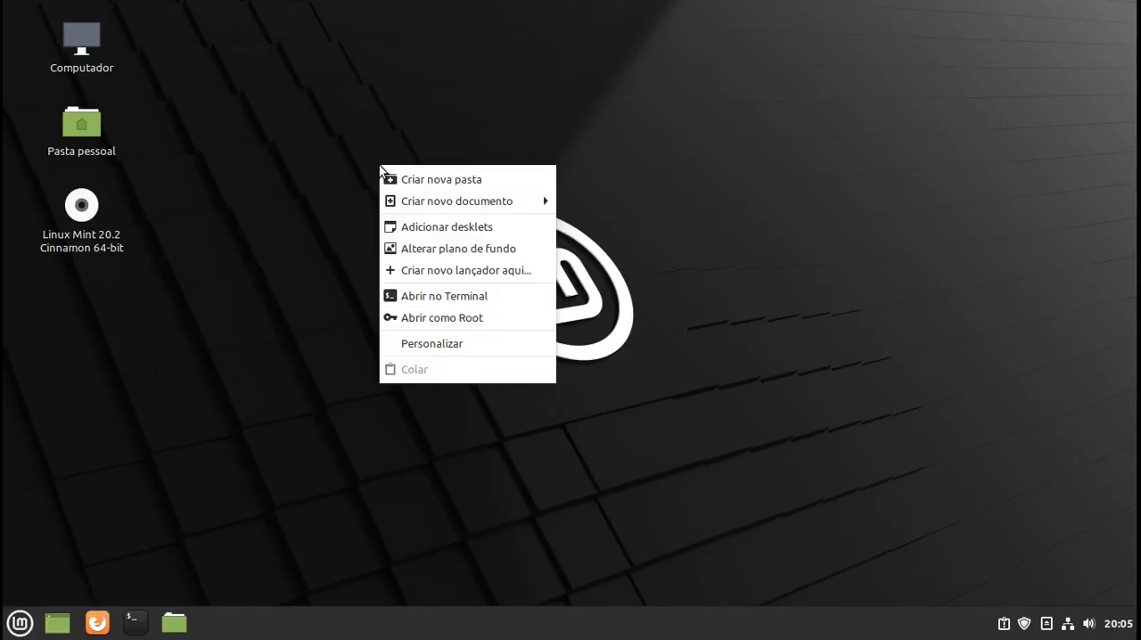
left_click(453, 249)
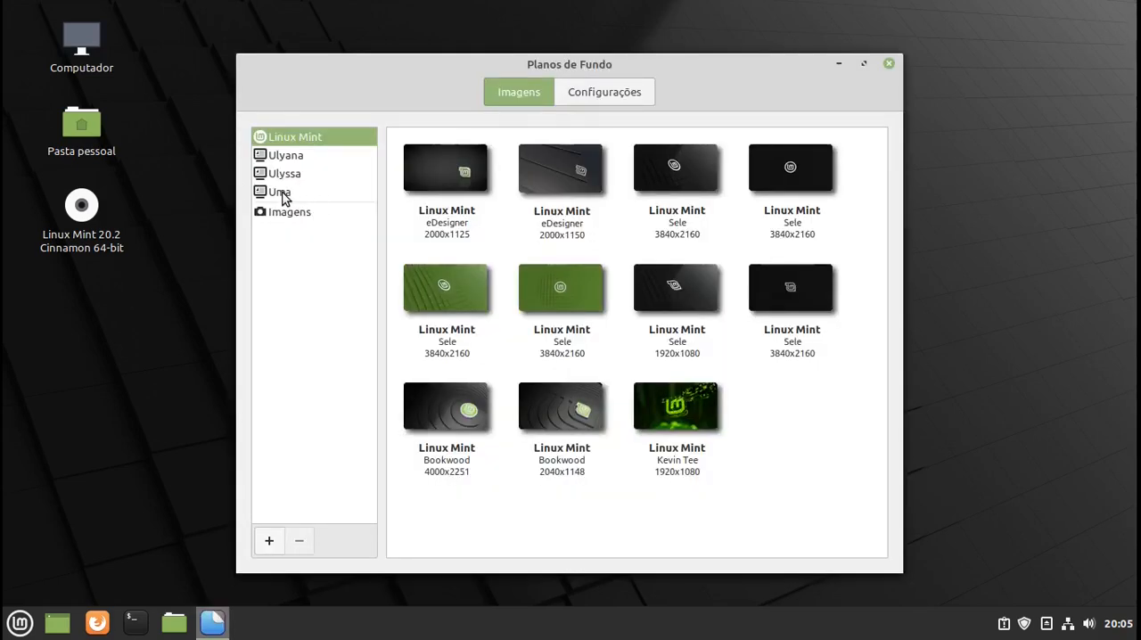
left_click(282, 193)
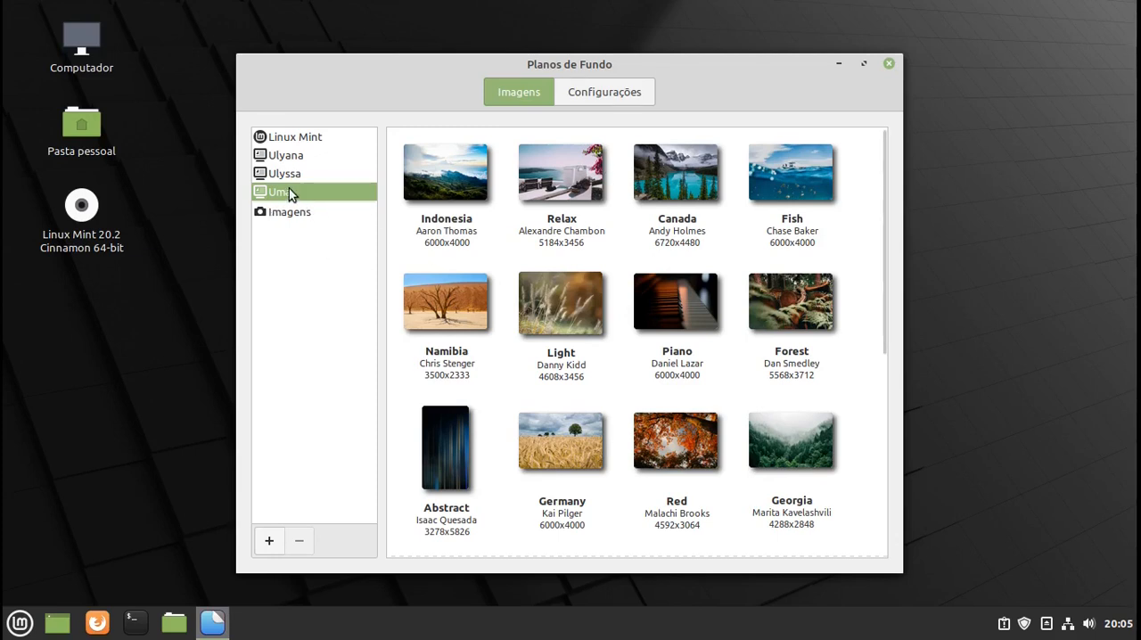
scroll(668, 310, "down", 2)
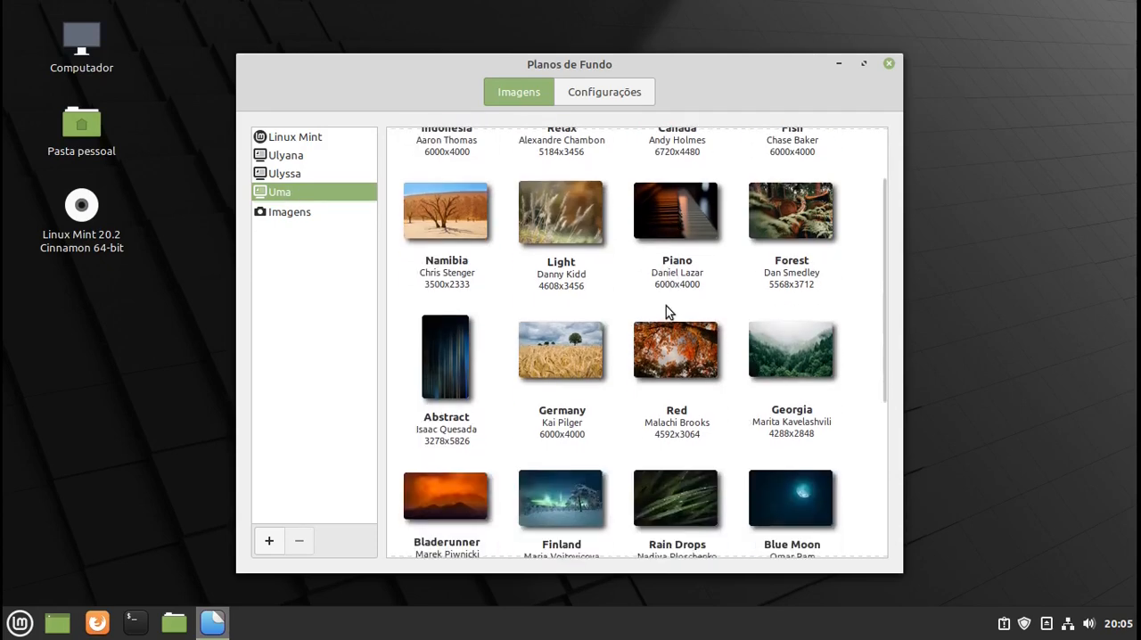
- Look through the Uma wallpaper collection and set the Relax image as the desktop background
scroll(666, 308, "down", 3)
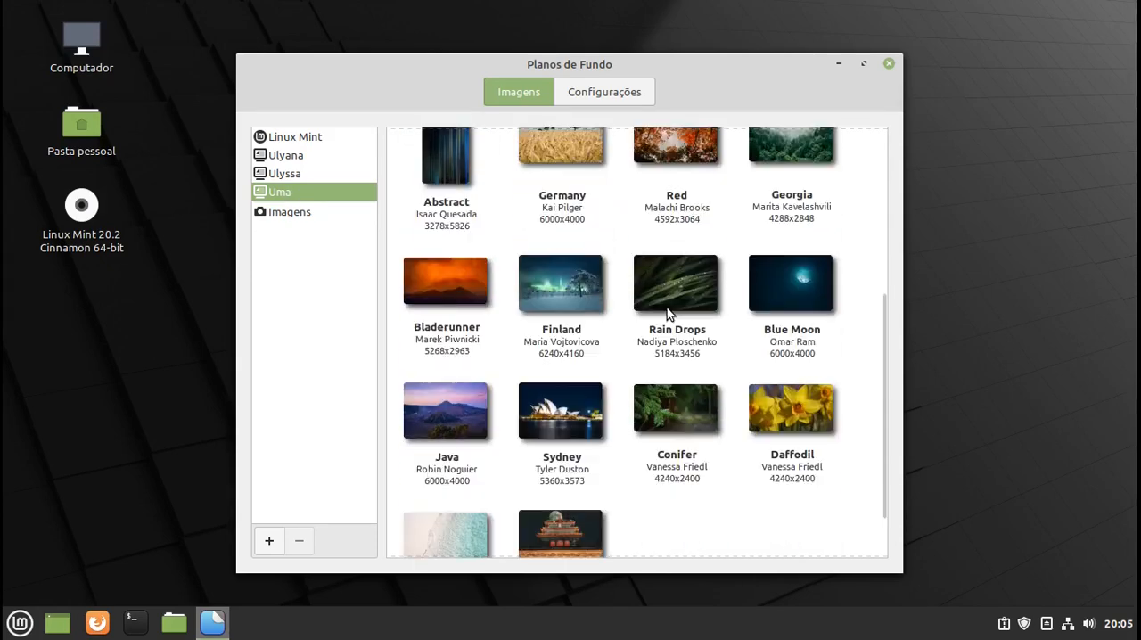
scroll(678, 354, "up", 5)
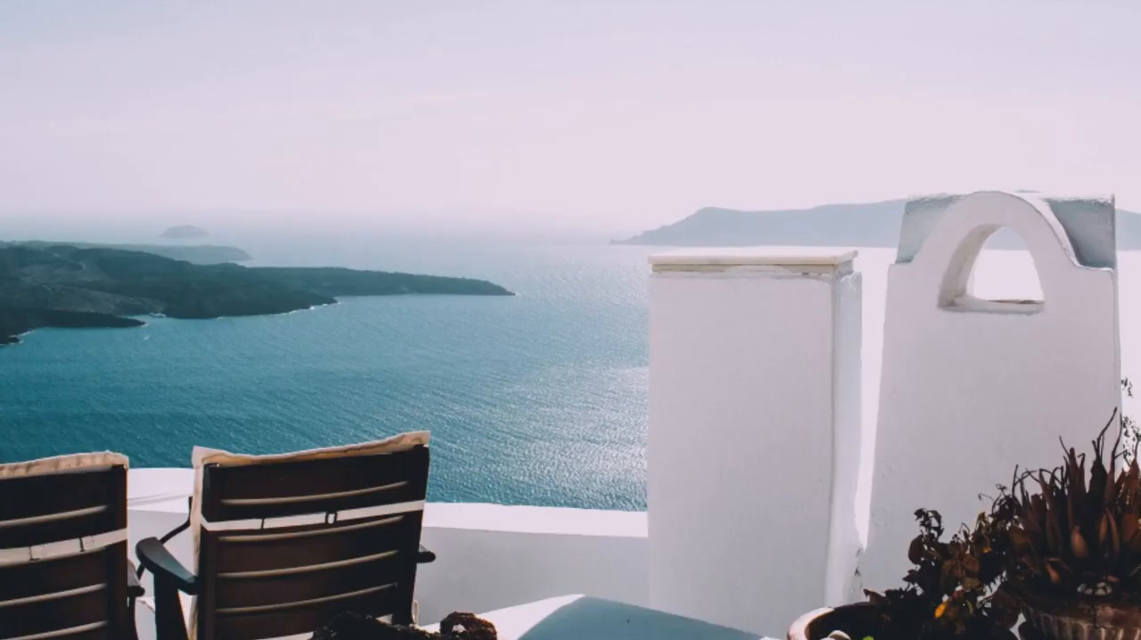
- Open a terminal and run snap --version to check whether Snap is installed
key("ctrl+alt+t")
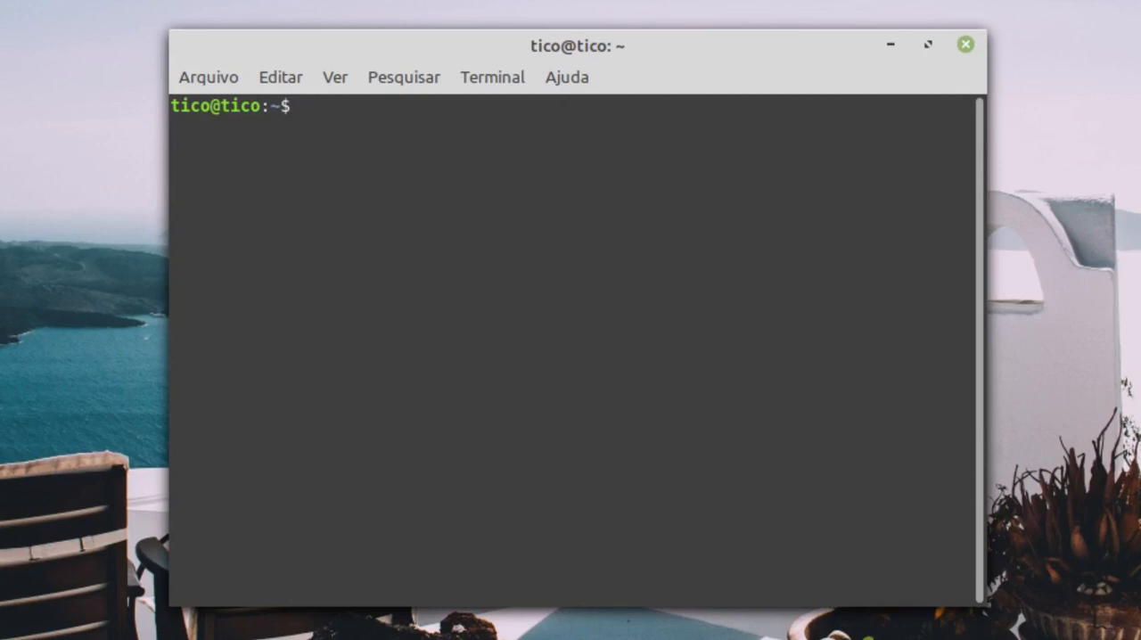
type("snap --version")
key("Return")
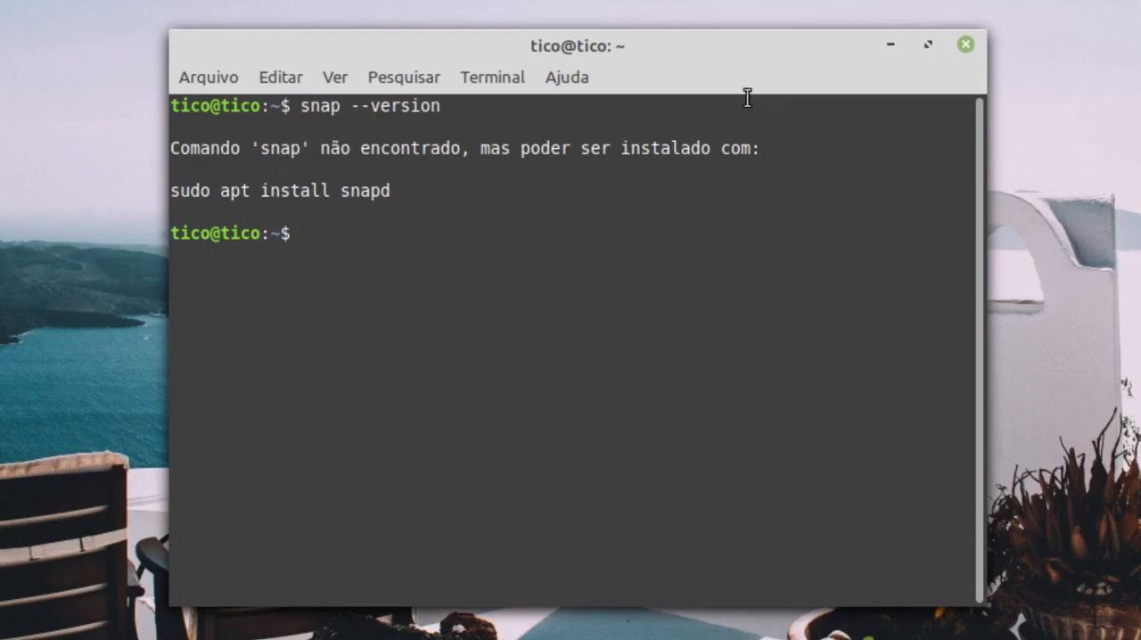
left_click_drag(488, 53, 499, 26)
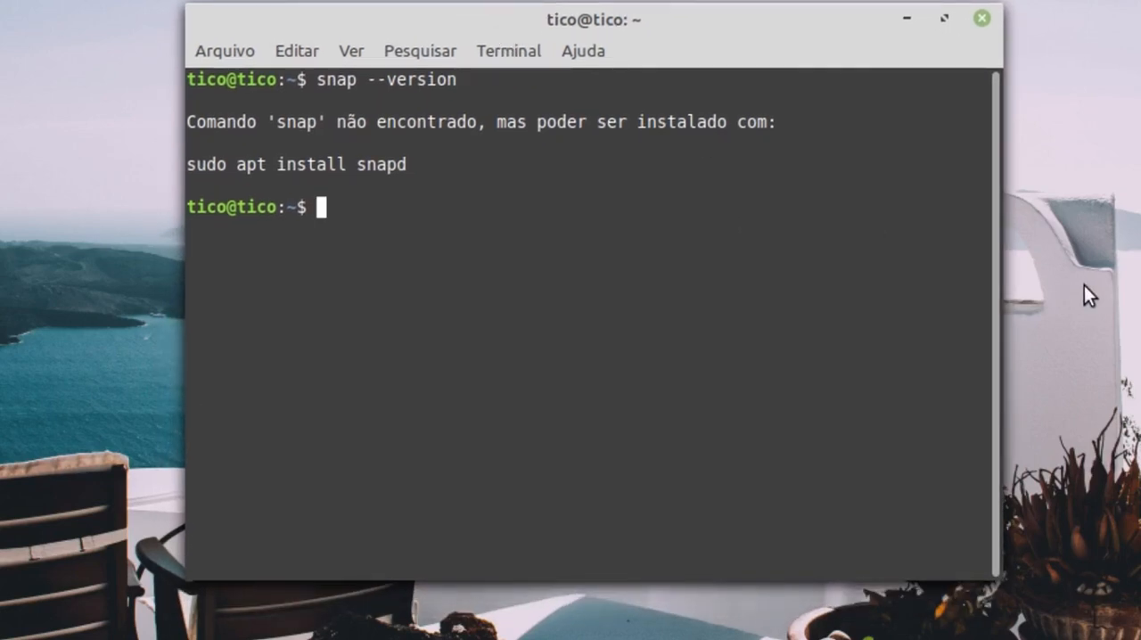
- Run flatpak --version to check Flatpak, highlight the suggested snapd installation command, and close the terminal
type("flatpak --version")
key("Return")
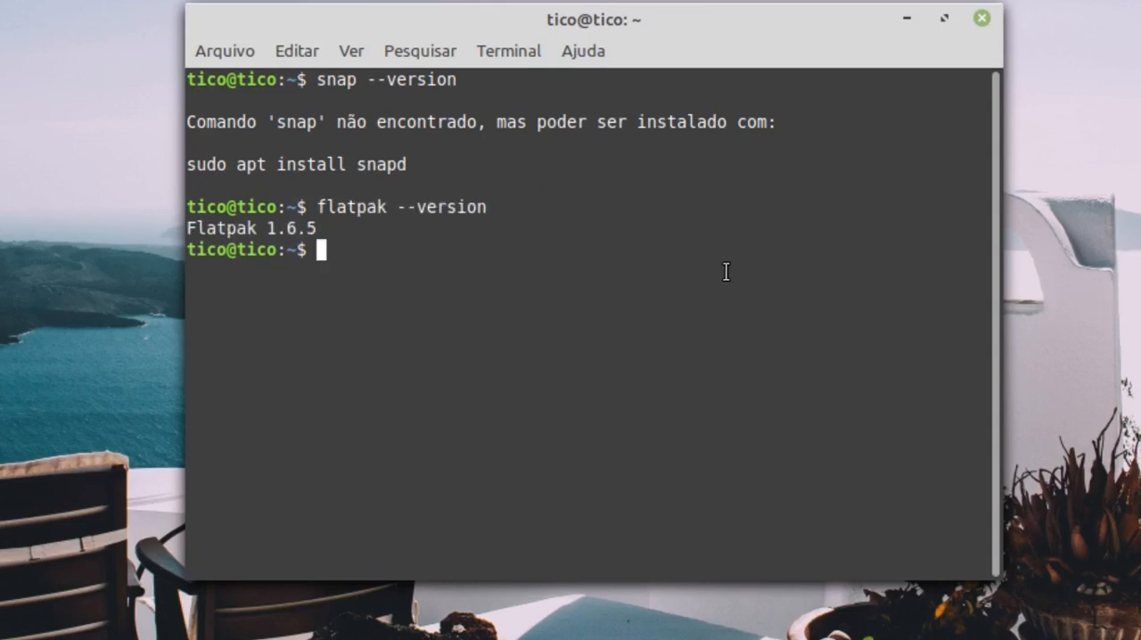
left_click_drag(416, 163, 181, 165)
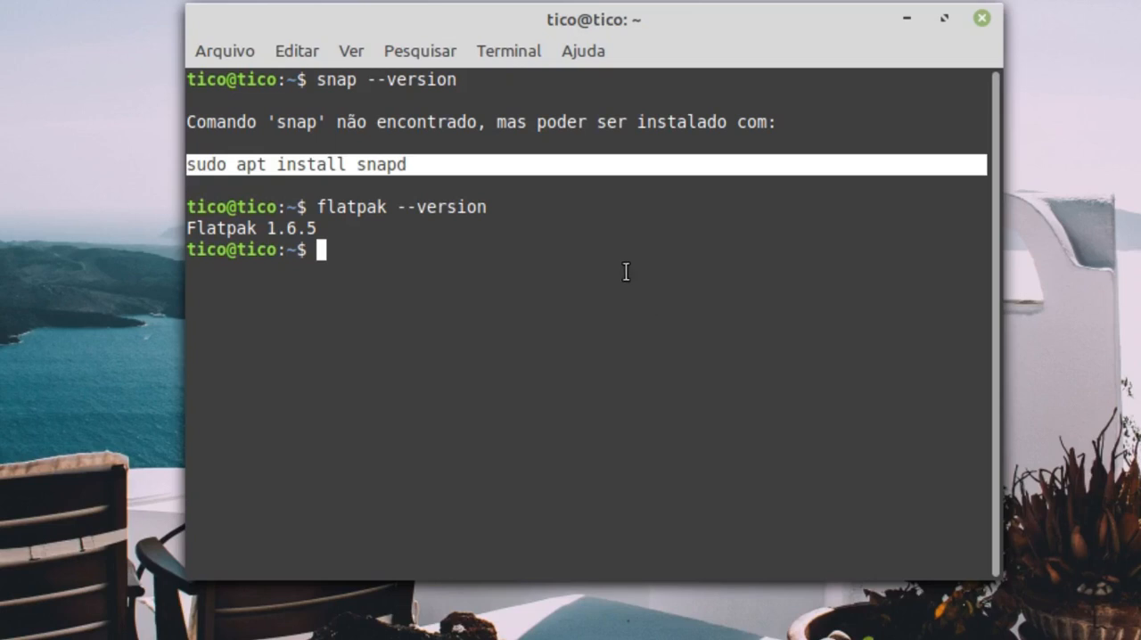
left_click(714, 195)
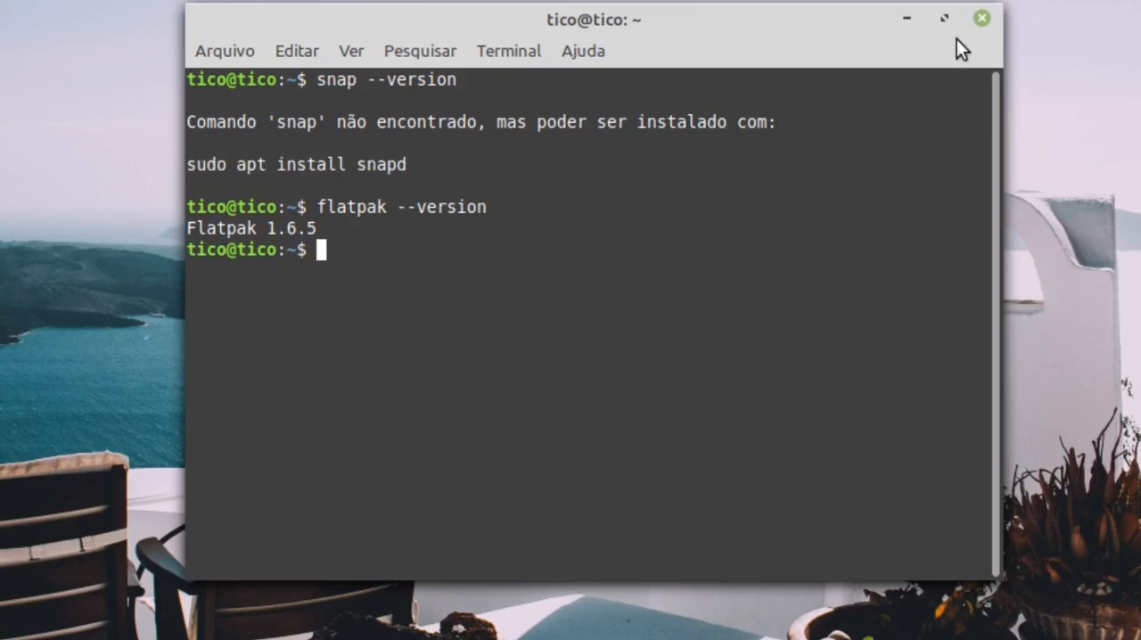
left_click(980, 21)
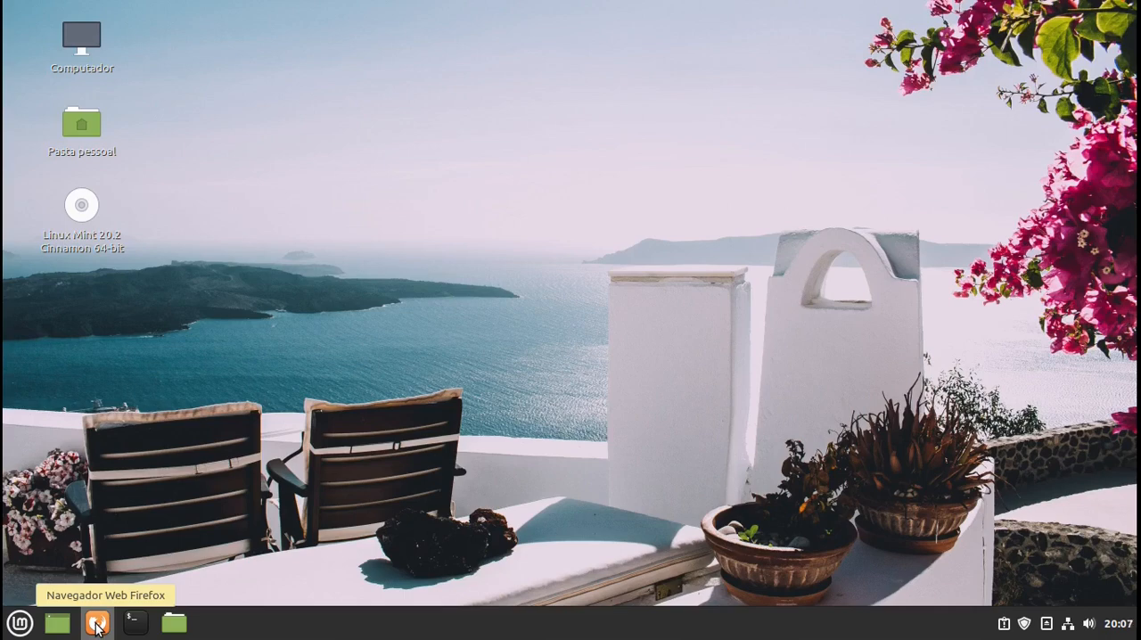
- Switch to Firefox, open snapcraft.io, accept all trackers and look over the Snap store home page
left_click(97, 623)
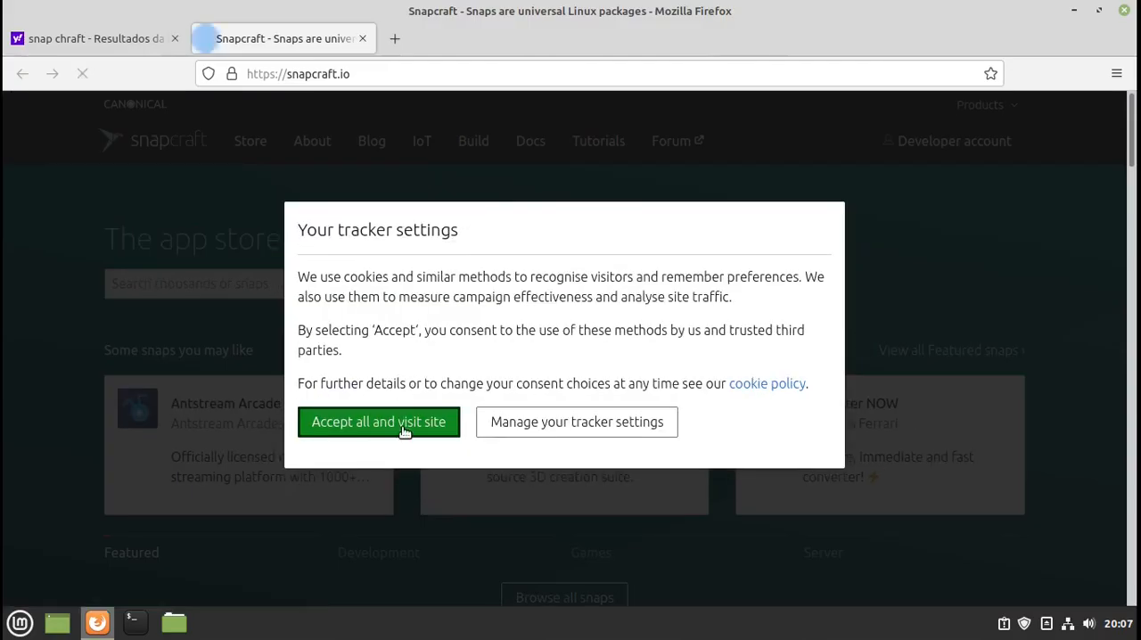
left_click(402, 422)
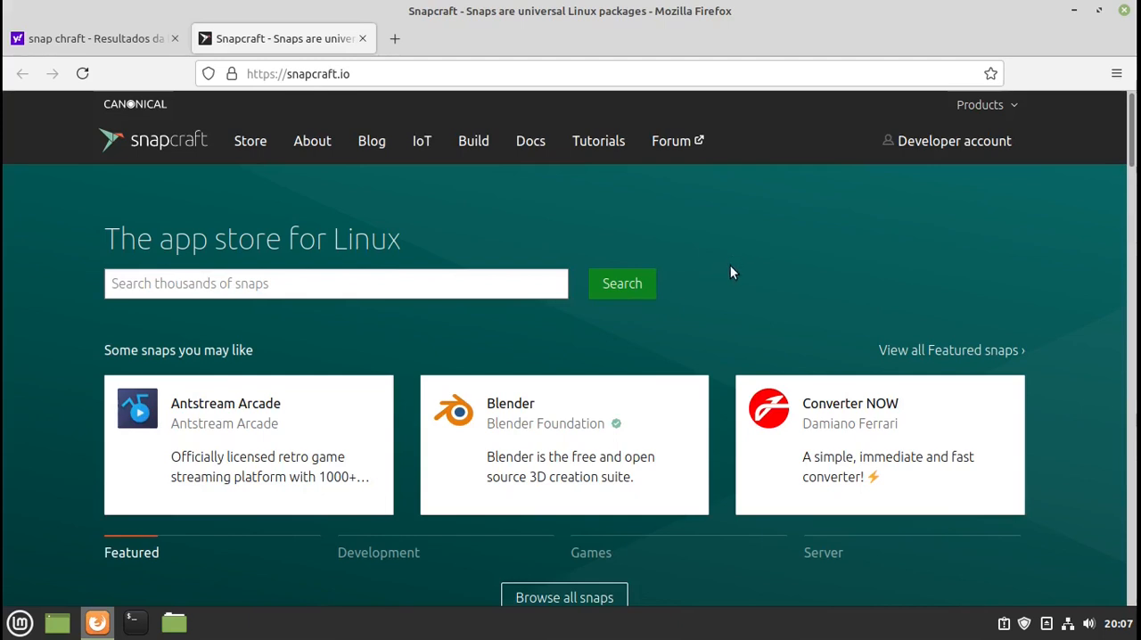
scroll(727, 267, "down", 3)
scroll(721, 268, "up", 3)
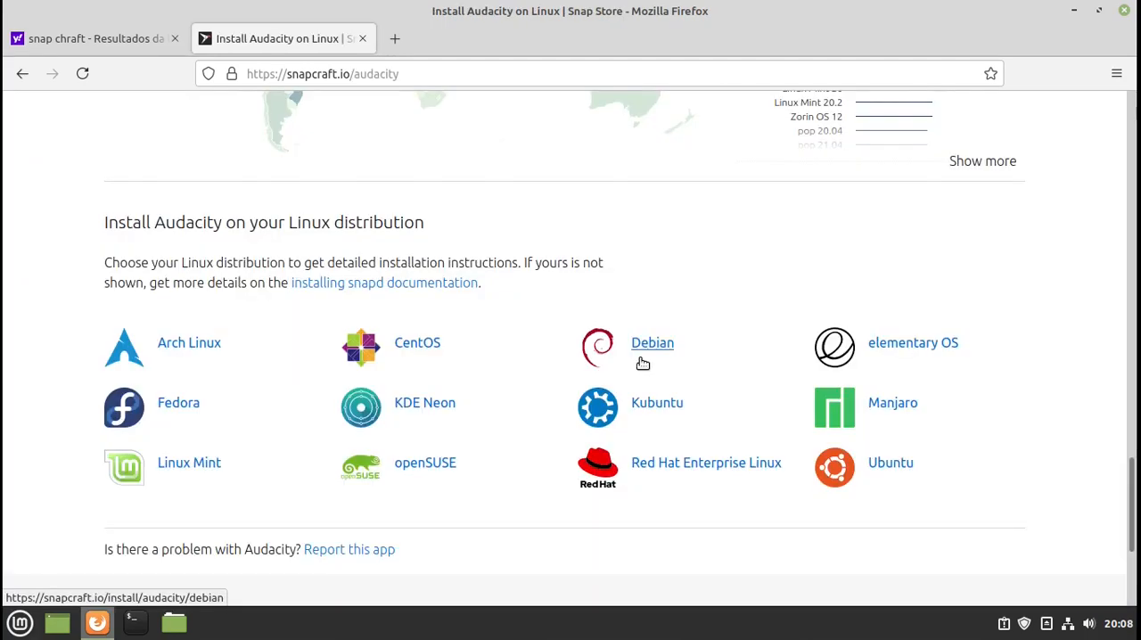
- Open the Audacity snap page and examine its description, details and the list of supported Linux distributions
scroll(638, 359, "up", 15)
scroll(638, 365, "up", 10)
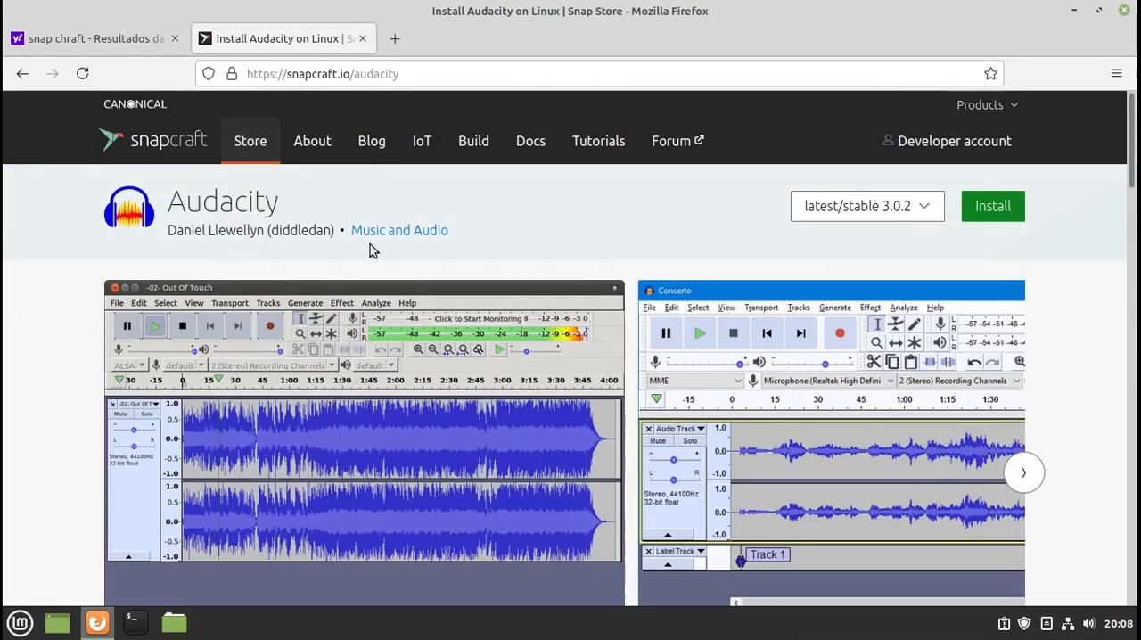
scroll(624, 316, "down", 2)
scroll(624, 318, "down", 3)
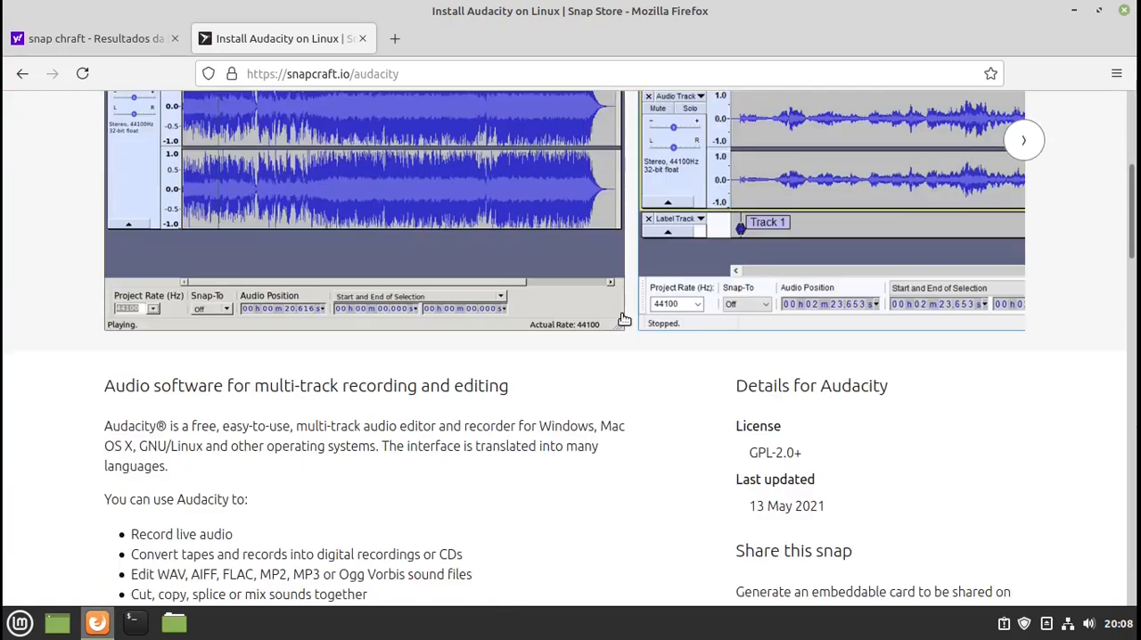
scroll(622, 318, "up", 5)
scroll(489, 331, "down", 10)
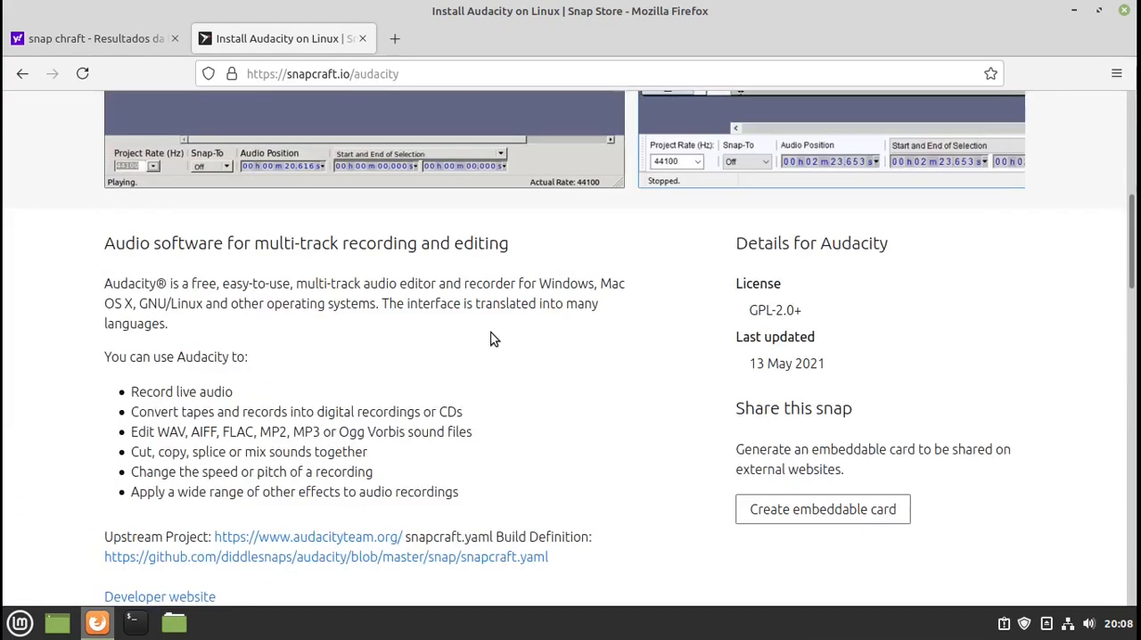
scroll(494, 339, "down", 10)
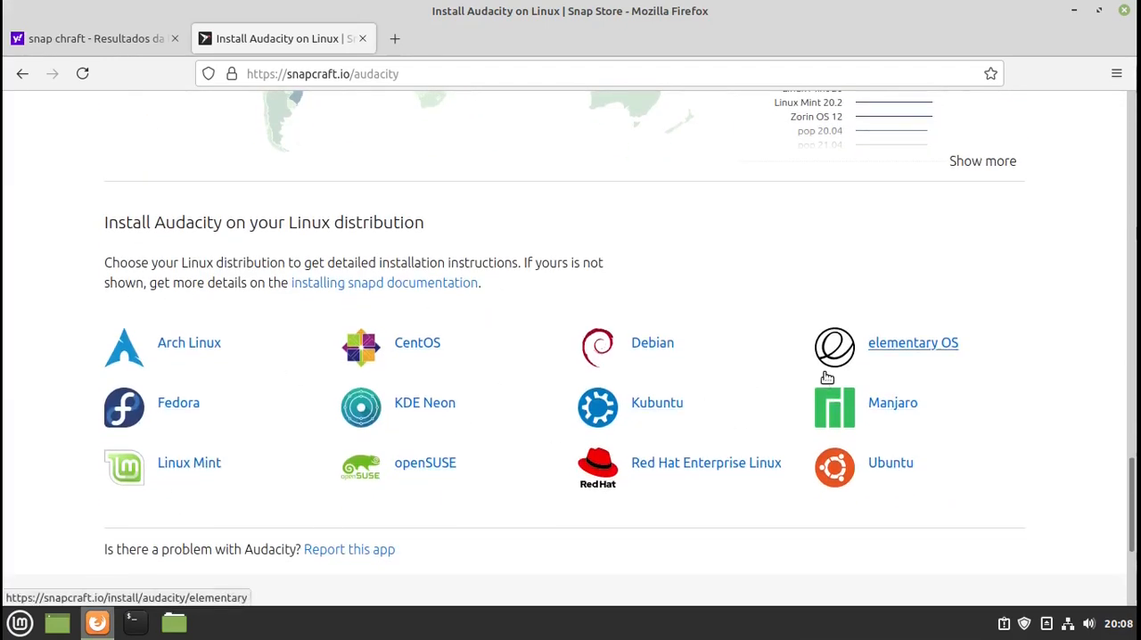
- Open the Linux Mint installation instructions for Audacity and examine the commands for enabling snapd
left_click(185, 465)
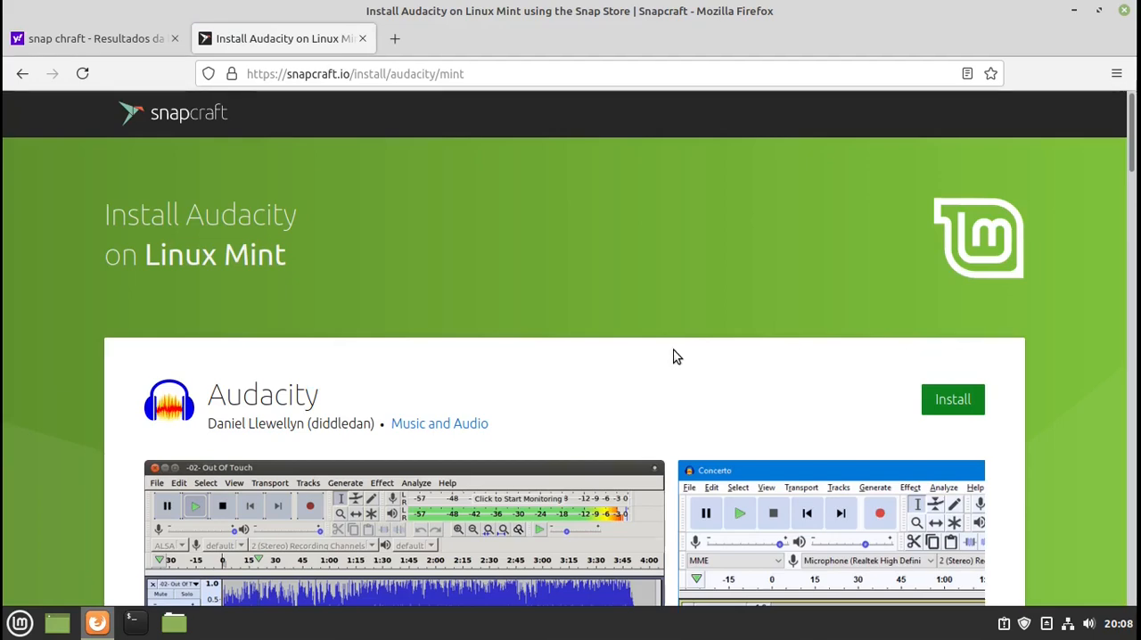
scroll(598, 348, "down", 5)
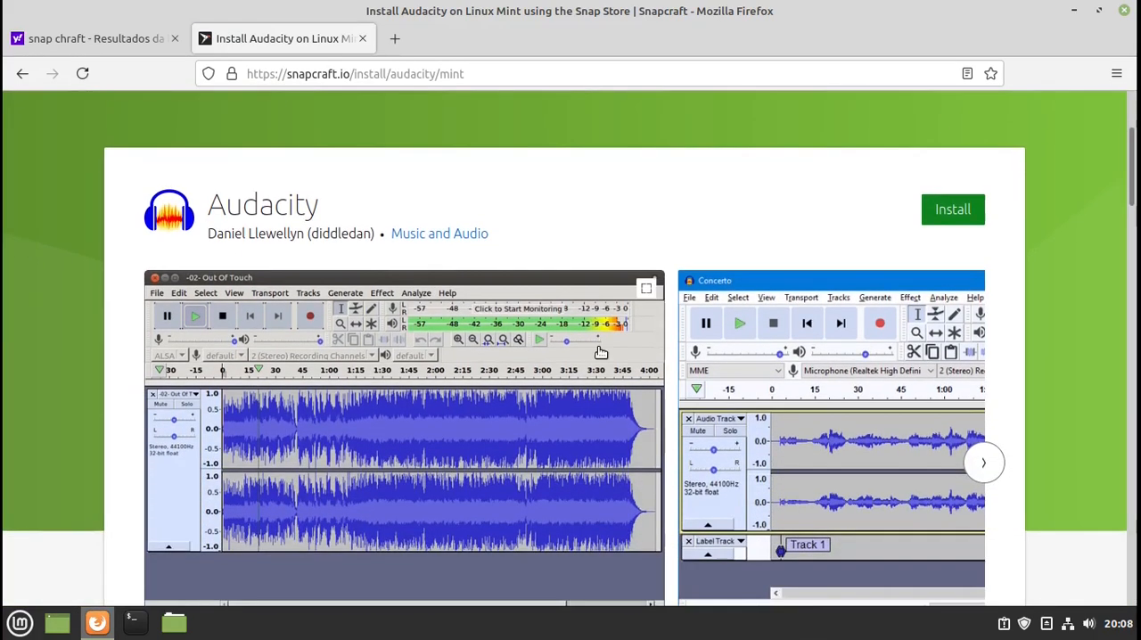
scroll(599, 352, "down", 6)
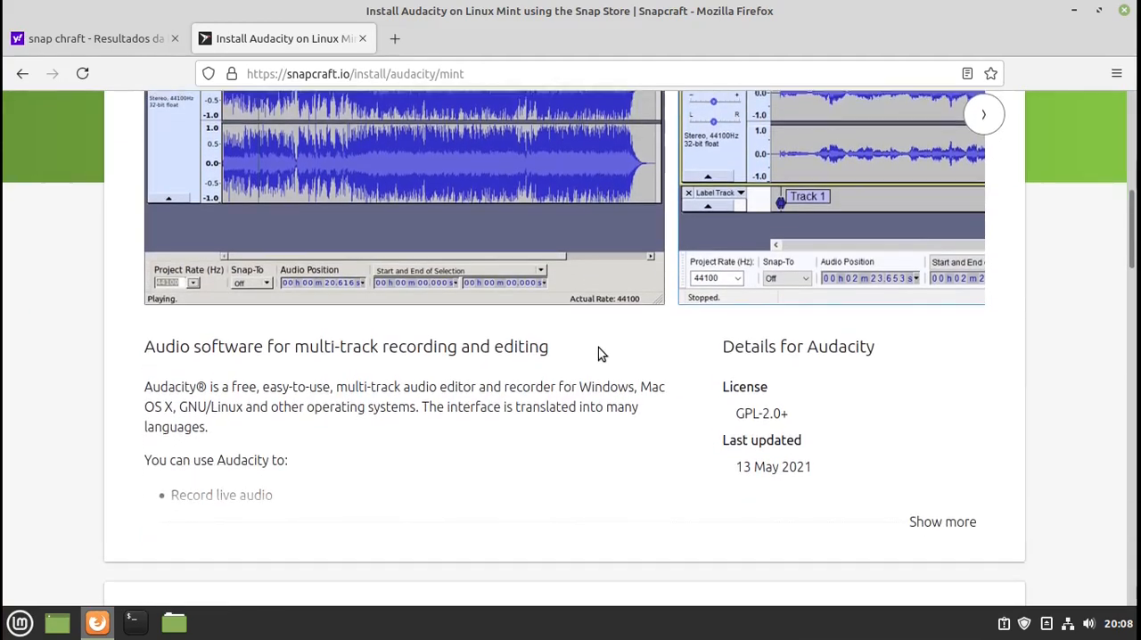
scroll(598, 348, "down", 8)
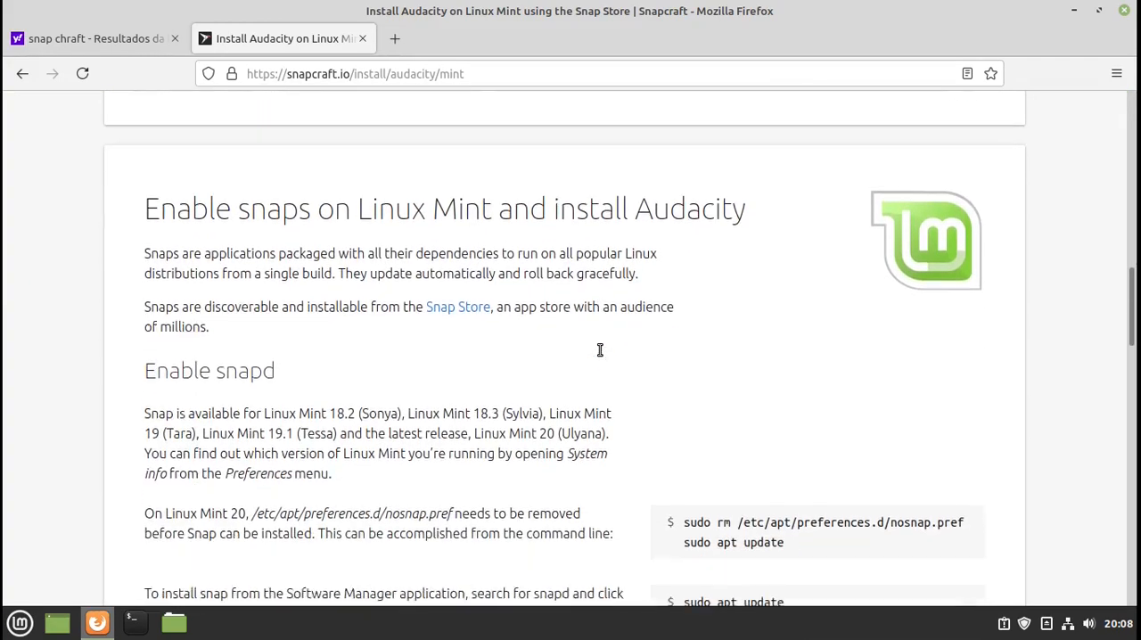
scroll(600, 349, "down", 4)
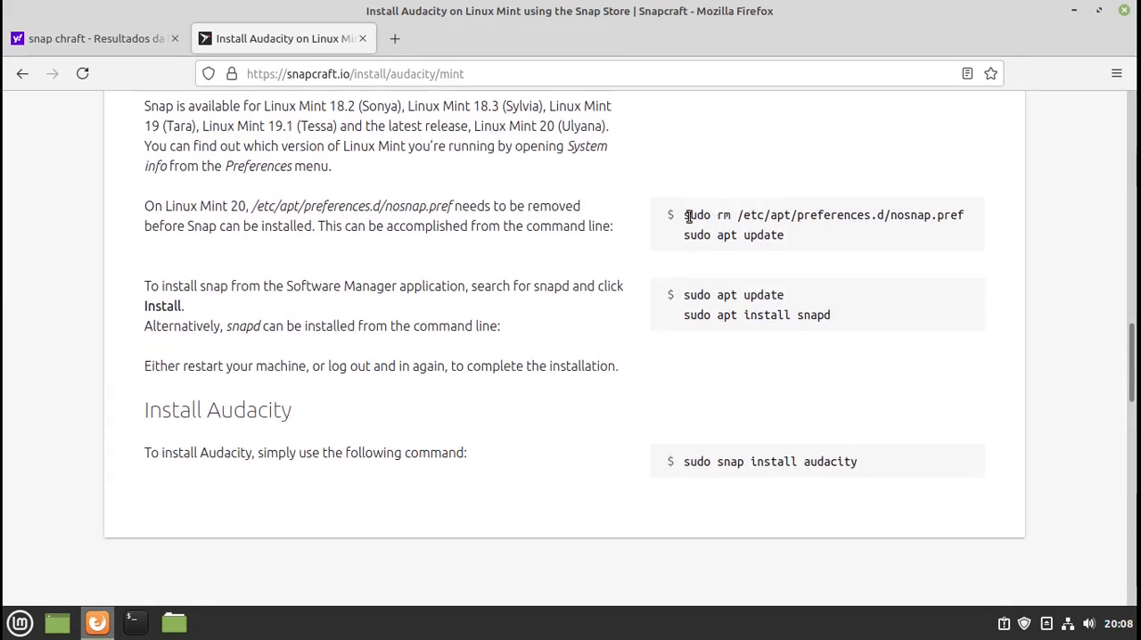
left_click_drag(683, 218, 839, 323)
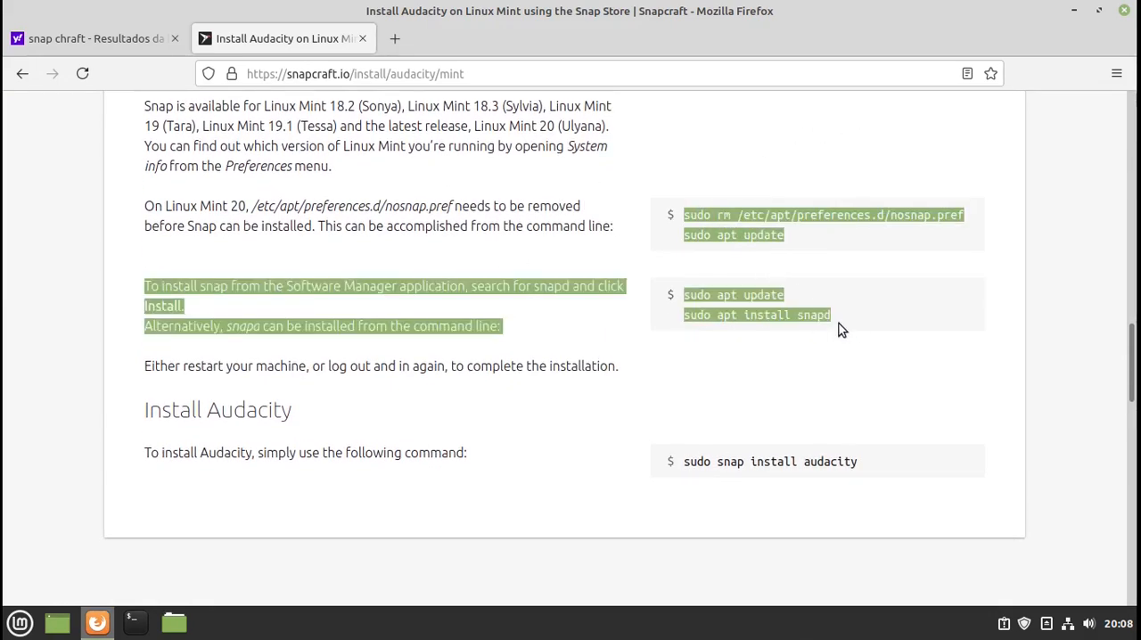
left_click(889, 374)
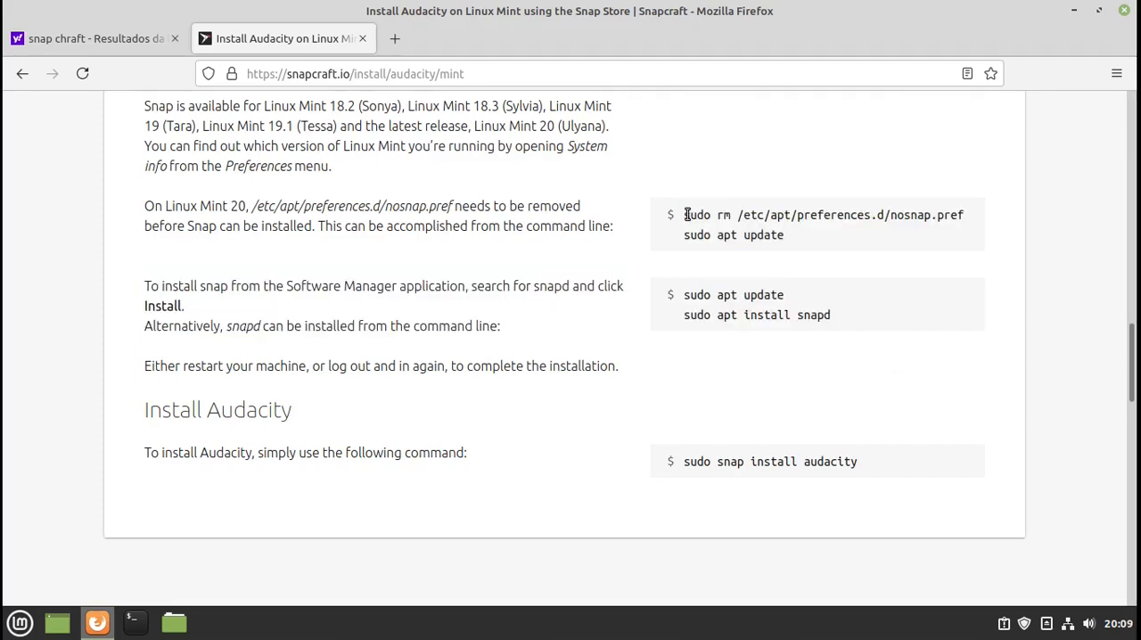
- Copy sudo rm /etc/apt/preferences.d/nosnap.pref from the instructions and run it in a new terminal, authenticating with the account password
left_click_drag(684, 218, 964, 216)
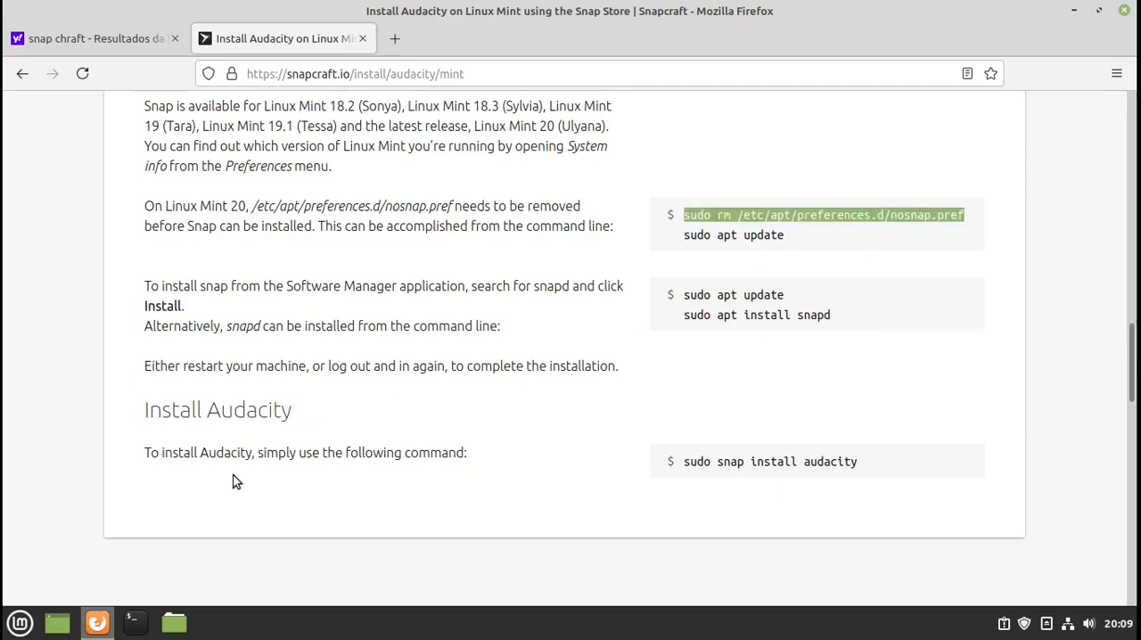
left_click(133, 622)
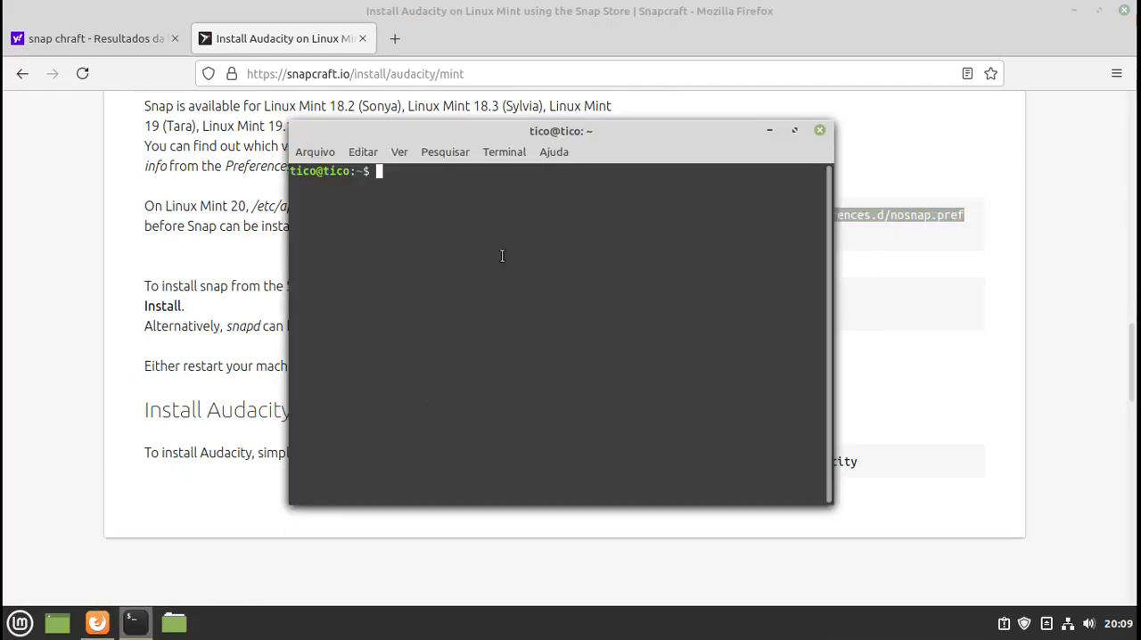
right_click(478, 237)
left_click(527, 346)
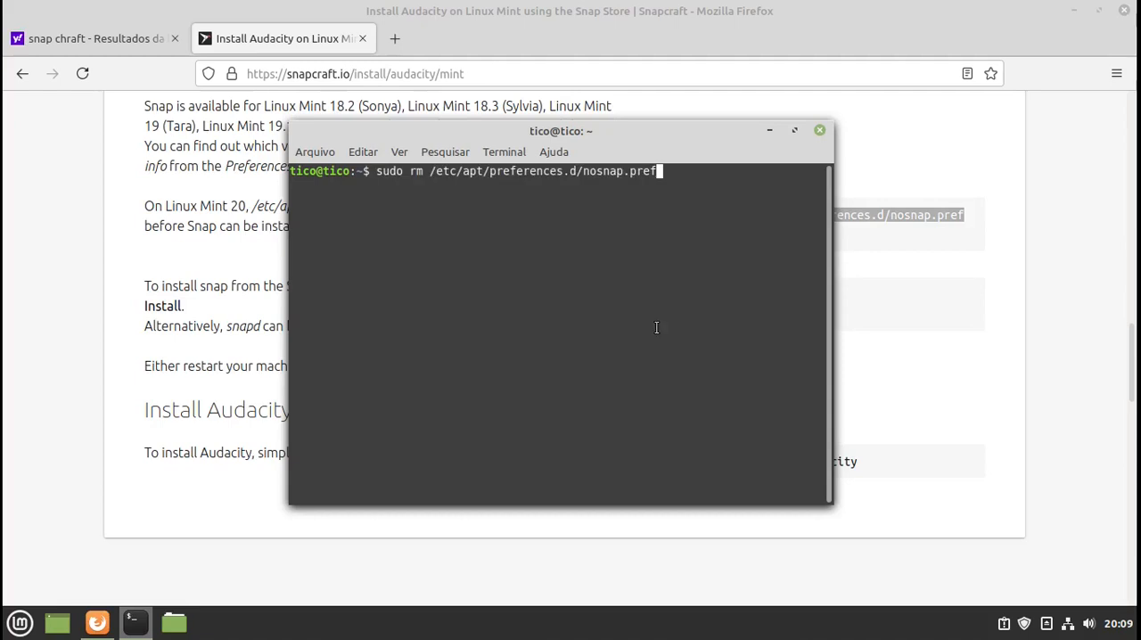
key("Return")
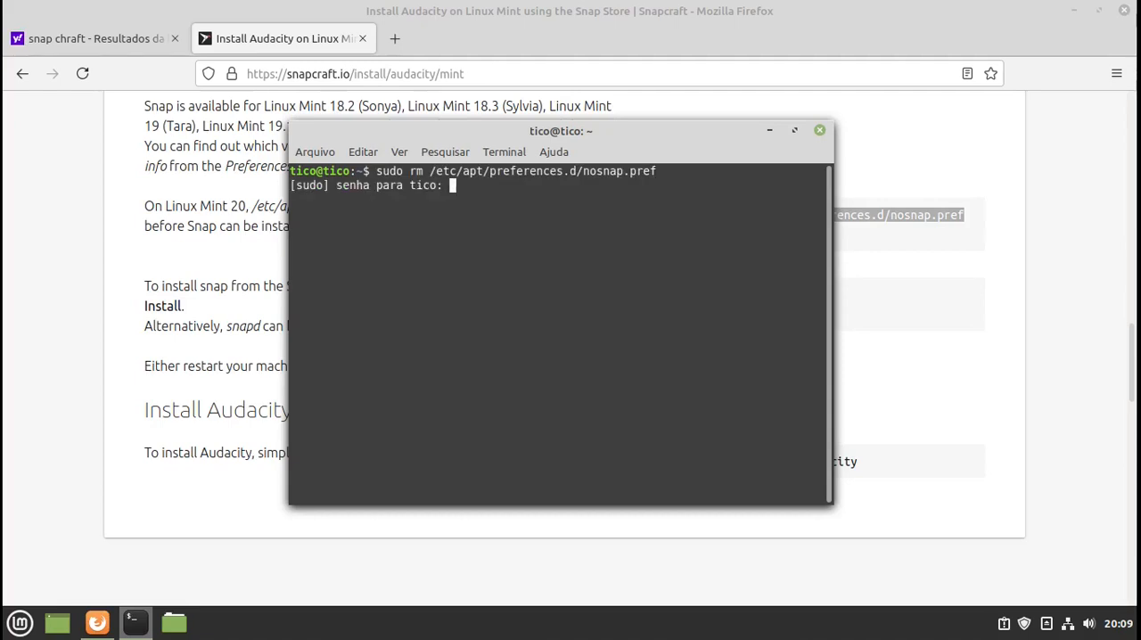
key("Return")
- Refresh the package lists with sudo apt update, and move the terminal window clear of the commands on the web page
left_click_drag(705, 135, 751, 152)
type("sudo apt update")
key("Return")
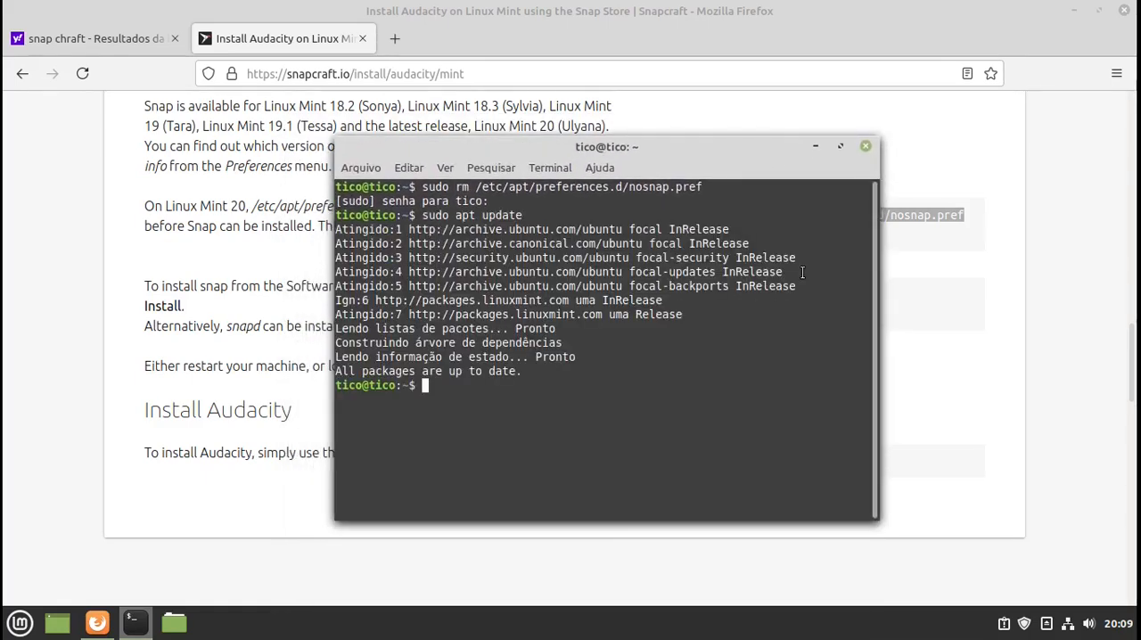
left_click_drag(783, 148, 545, 134)
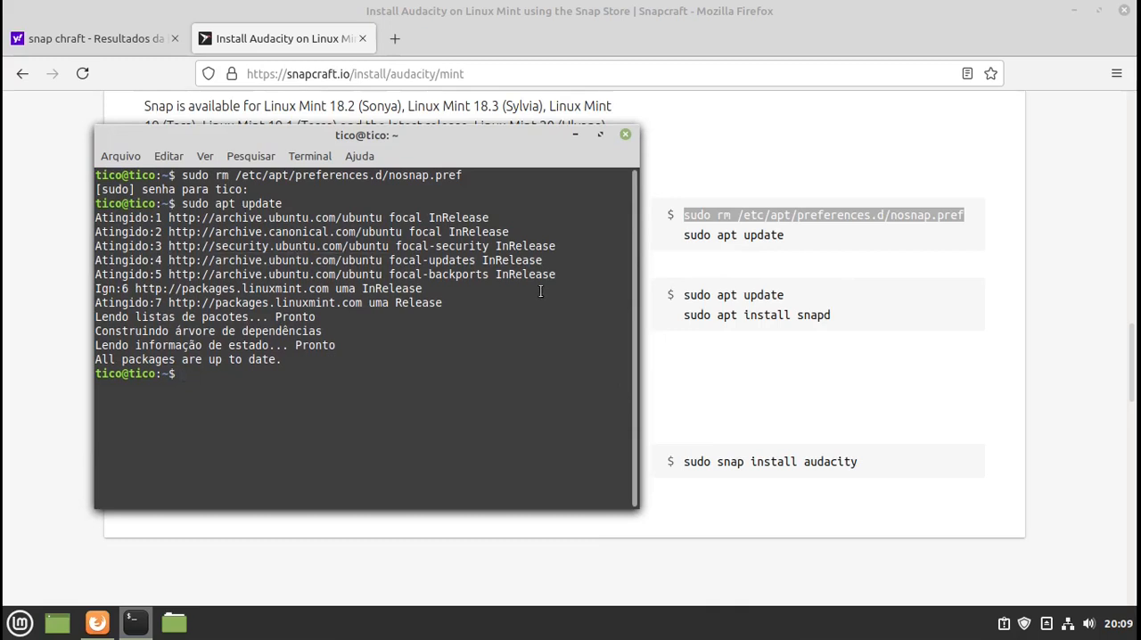
- Copy the command sudo apt install snapd from the Linux Mint instructions and run it in the open terminal
left_click_drag(683, 323, 817, 322)
right_click(816, 322)
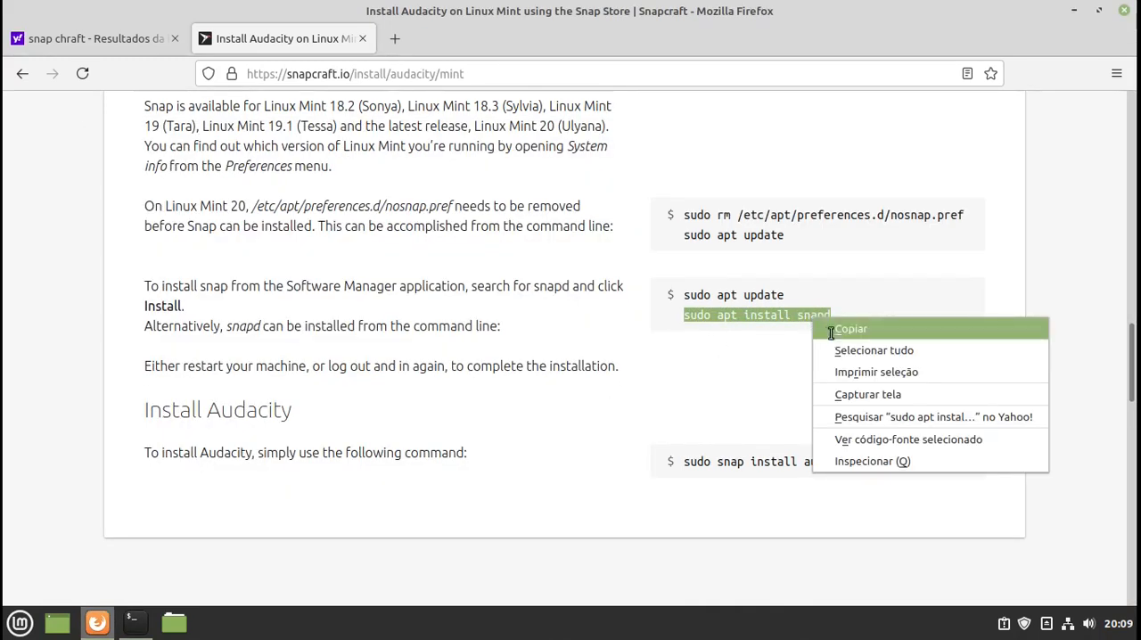
left_click(838, 329)
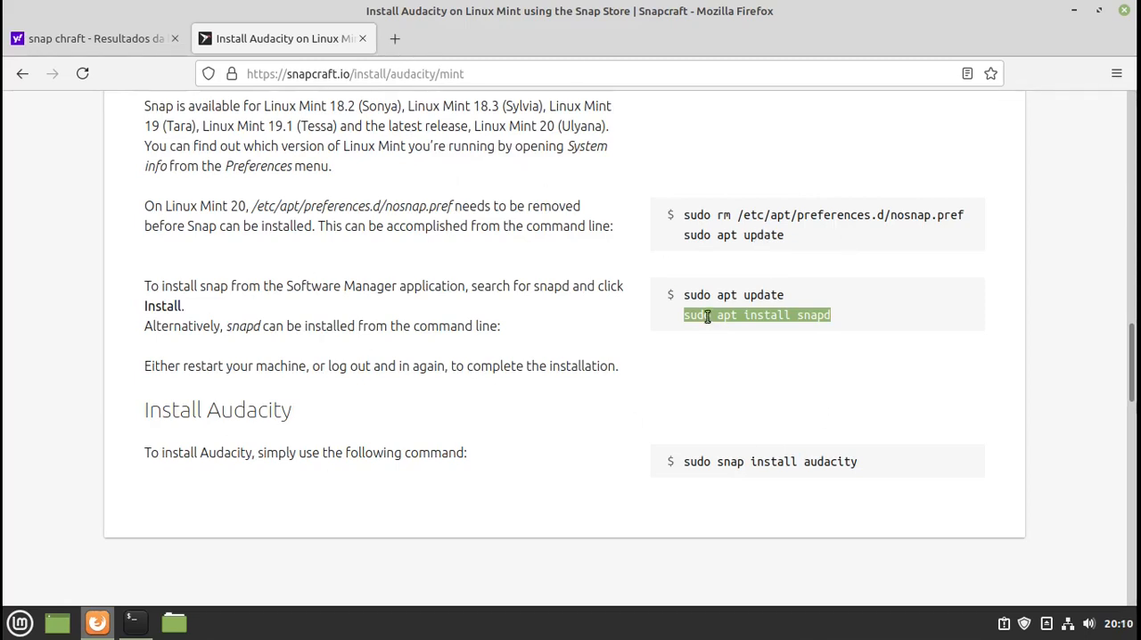
right_click(789, 315)
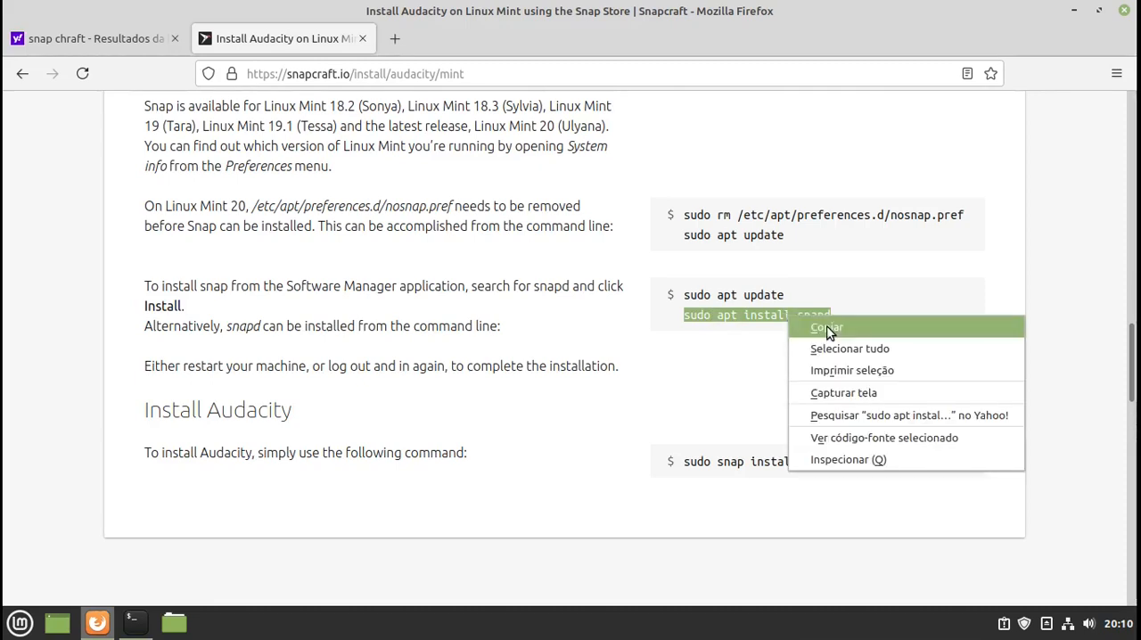
left_click(827, 328)
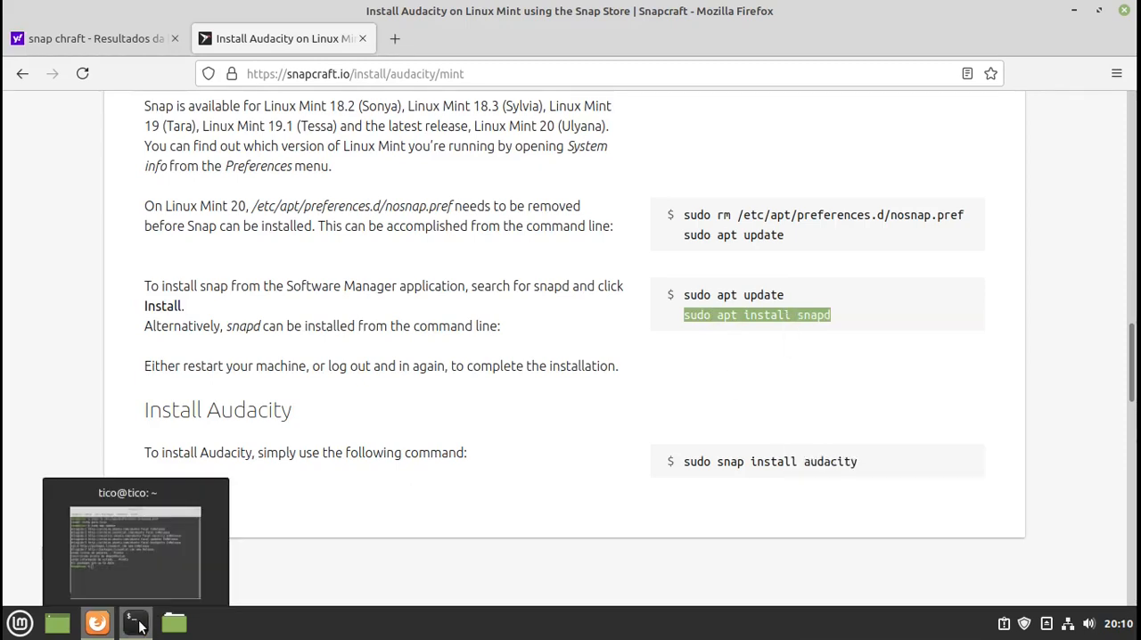
left_click(135, 622)
right_click(369, 416)
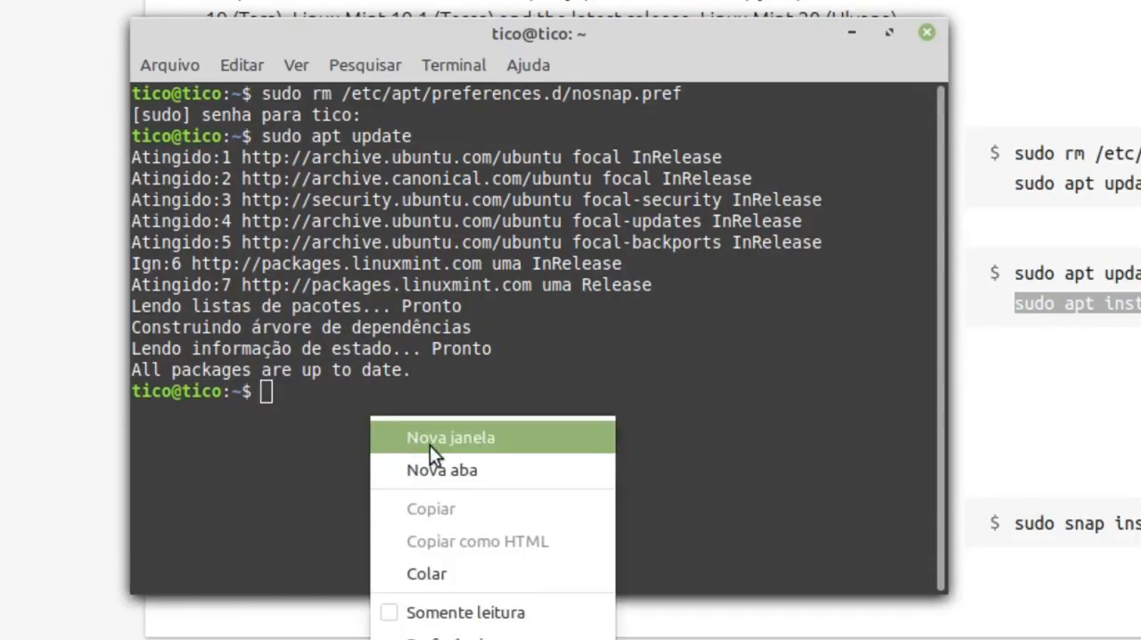
left_click(419, 573)
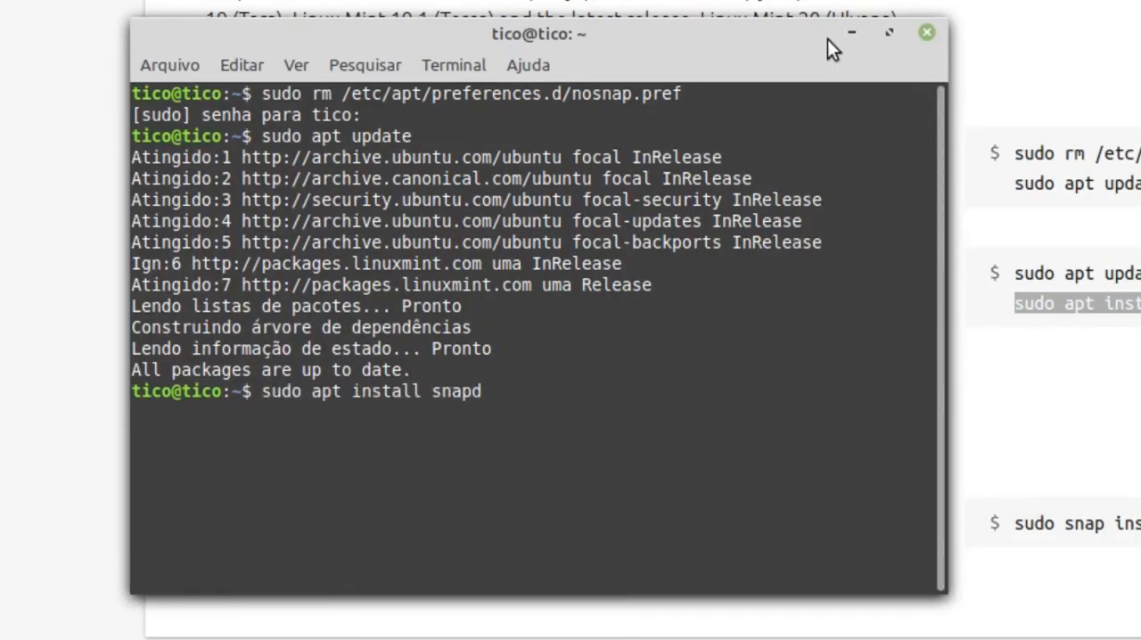
key("Return")
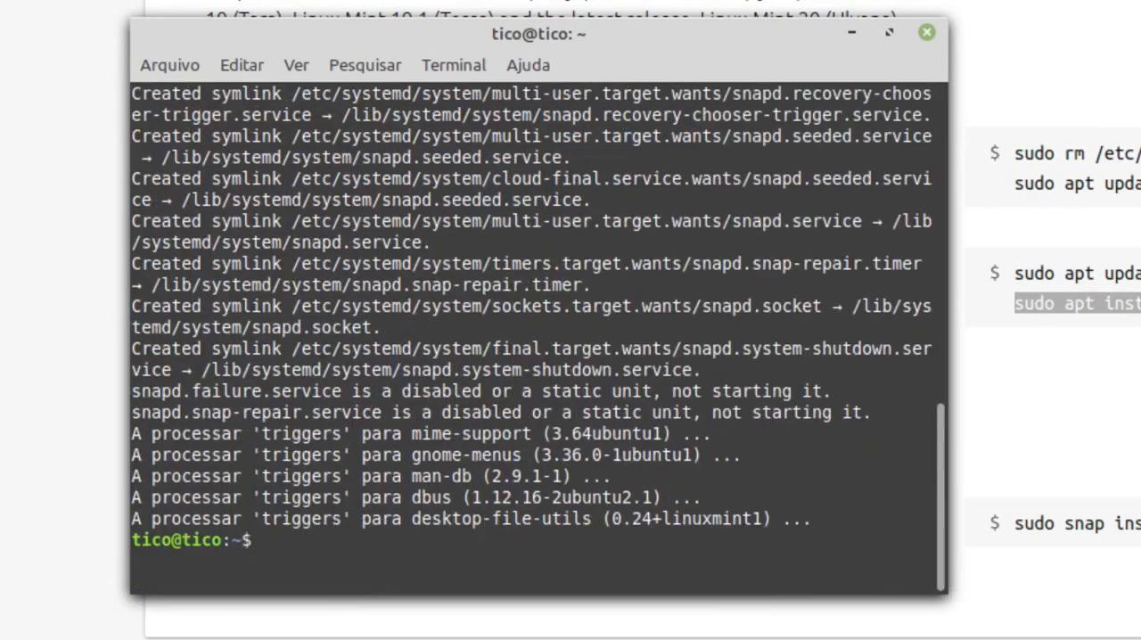
- Check the installed Snap version by running snap --version from the command history, and highlight the version line
key("Up")
key("Up")
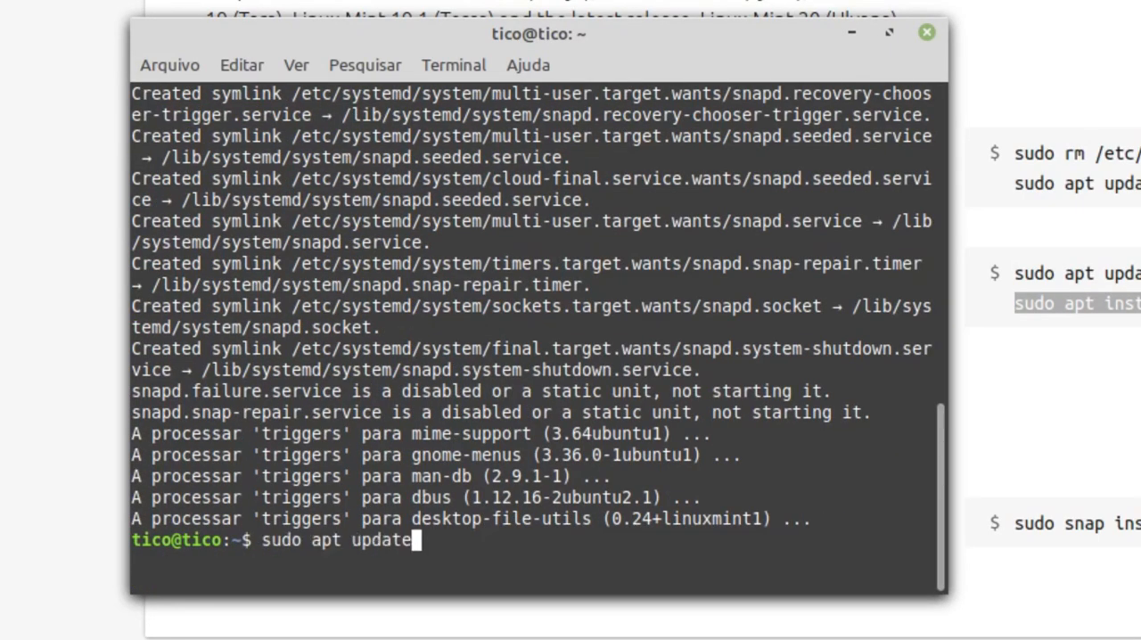
key("Up")
key("Up")
key("Up")
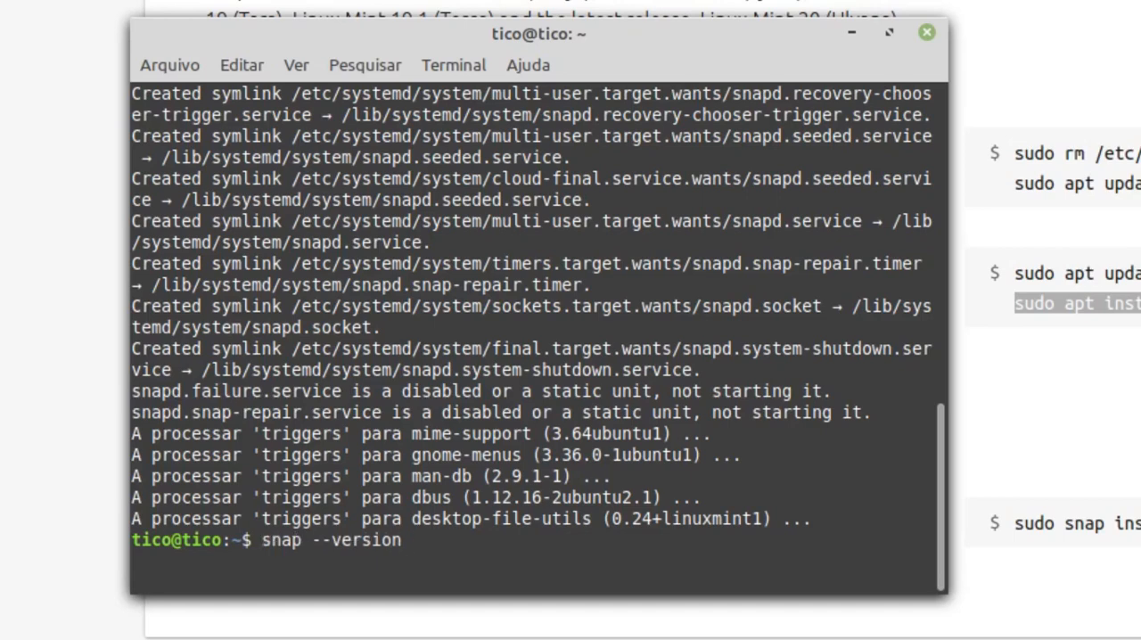
key("Return")
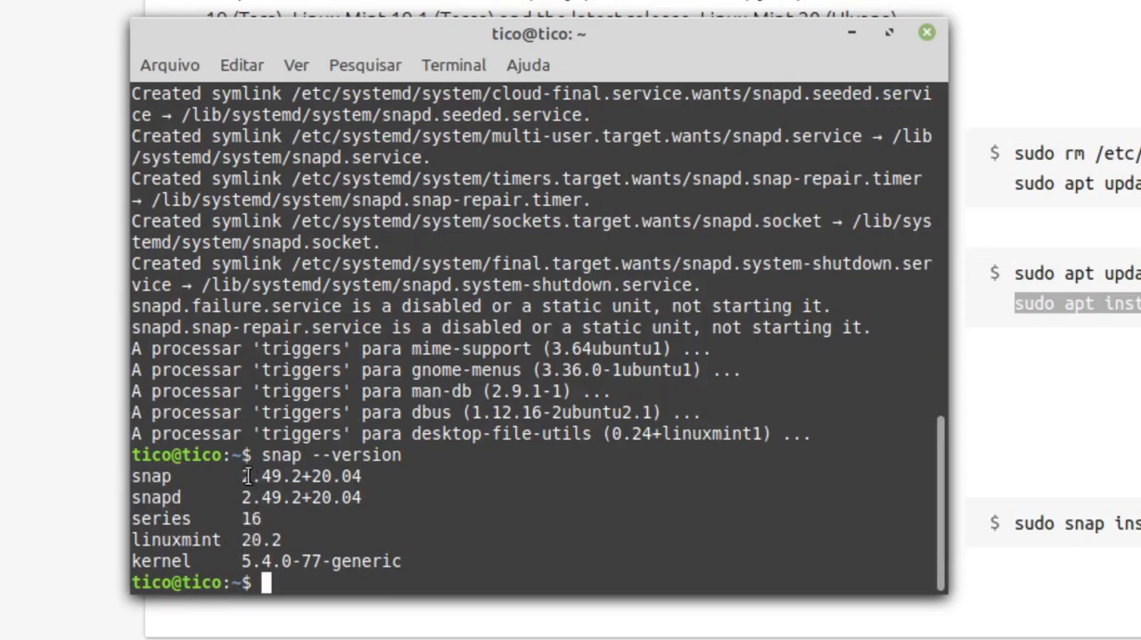
left_click_drag(236, 476, 479, 485)
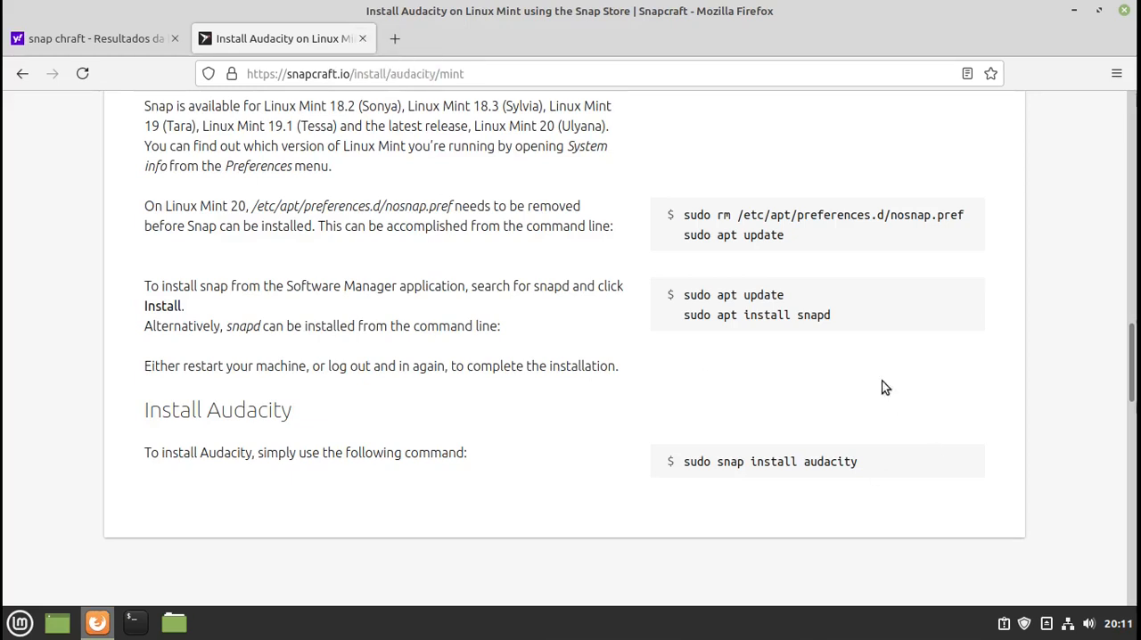
- Close the Audacity installation page and the web browser
left_click(362, 39)
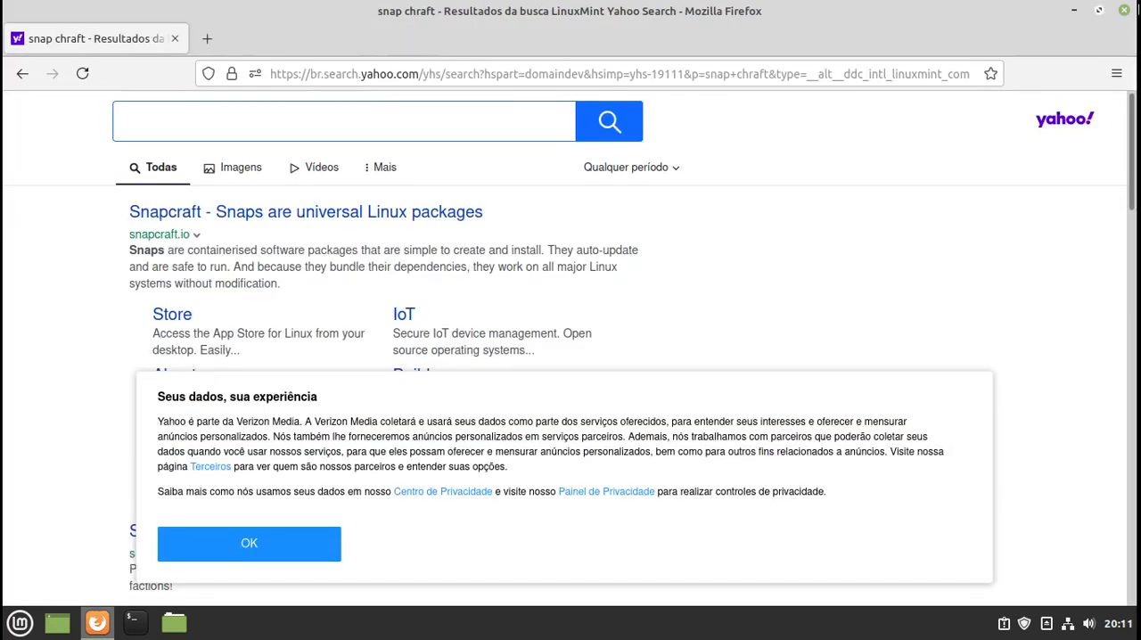
left_click(1126, 11)
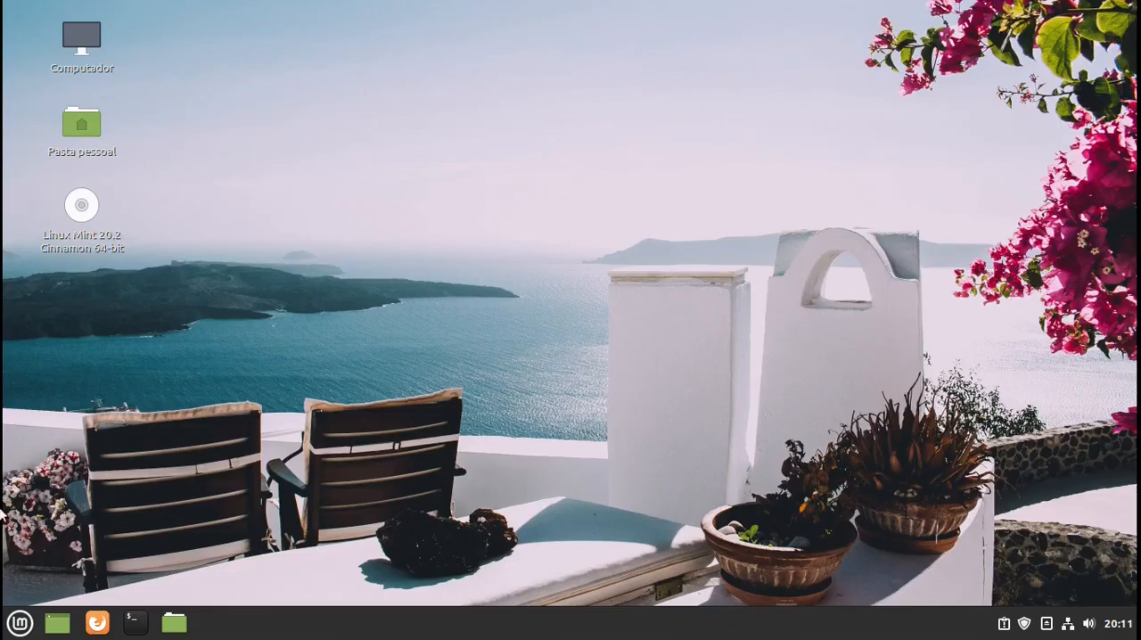
- Open the Software Manager (Gerenciador de Aplicativos) maximized, examine its Ciência e Educação category, and close it
left_click(20, 622)
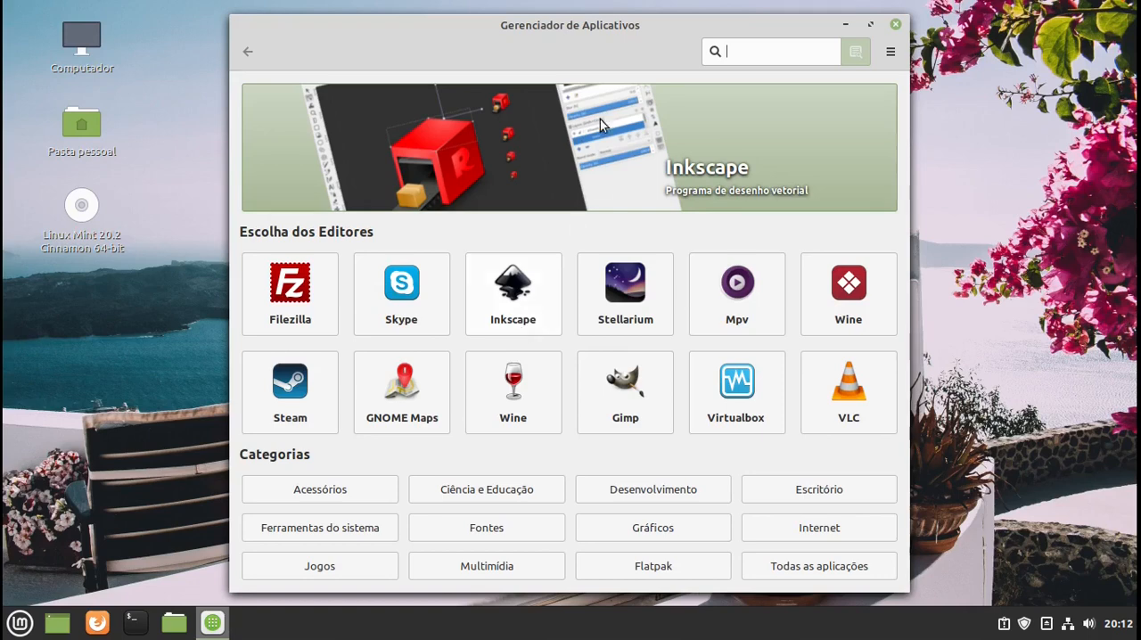
left_click(871, 25)
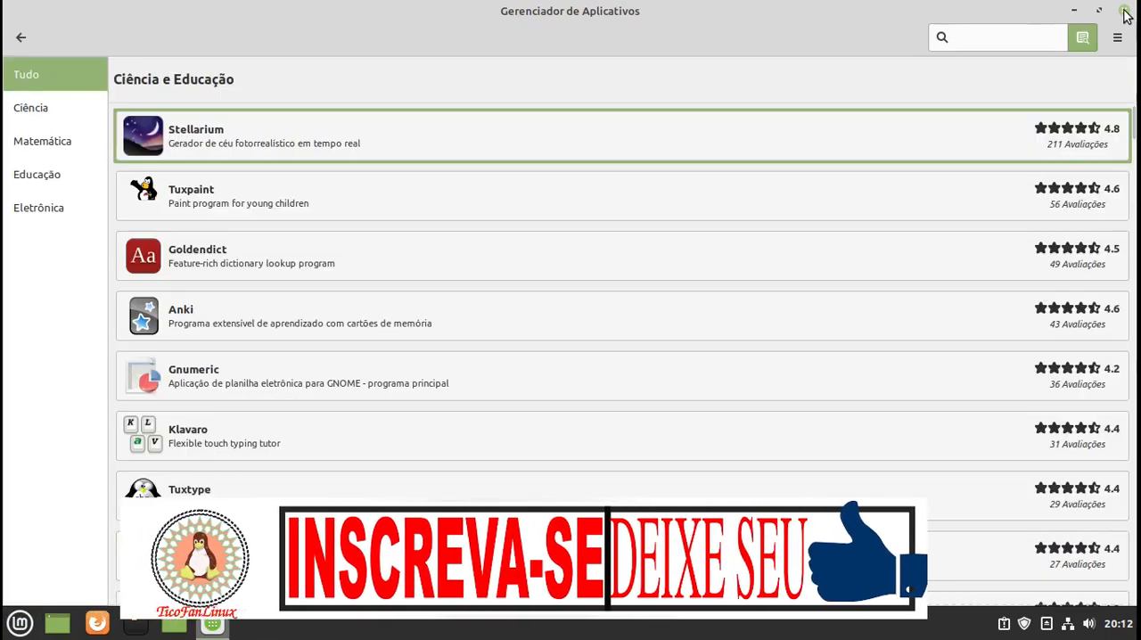
left_click(1123, 11)
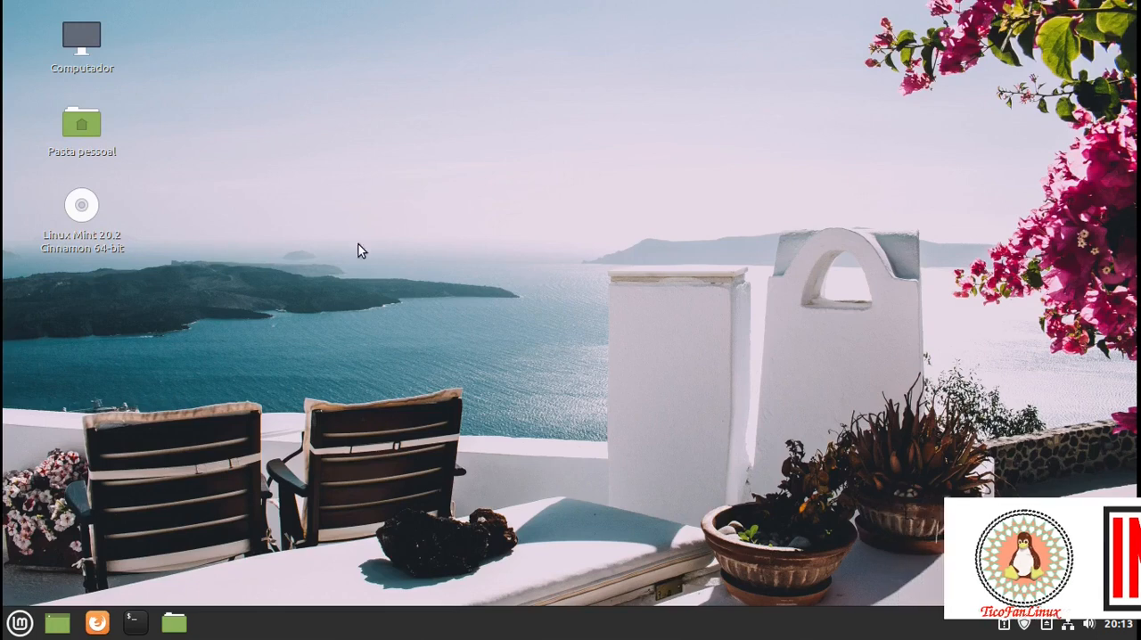
left_click(9, 627)
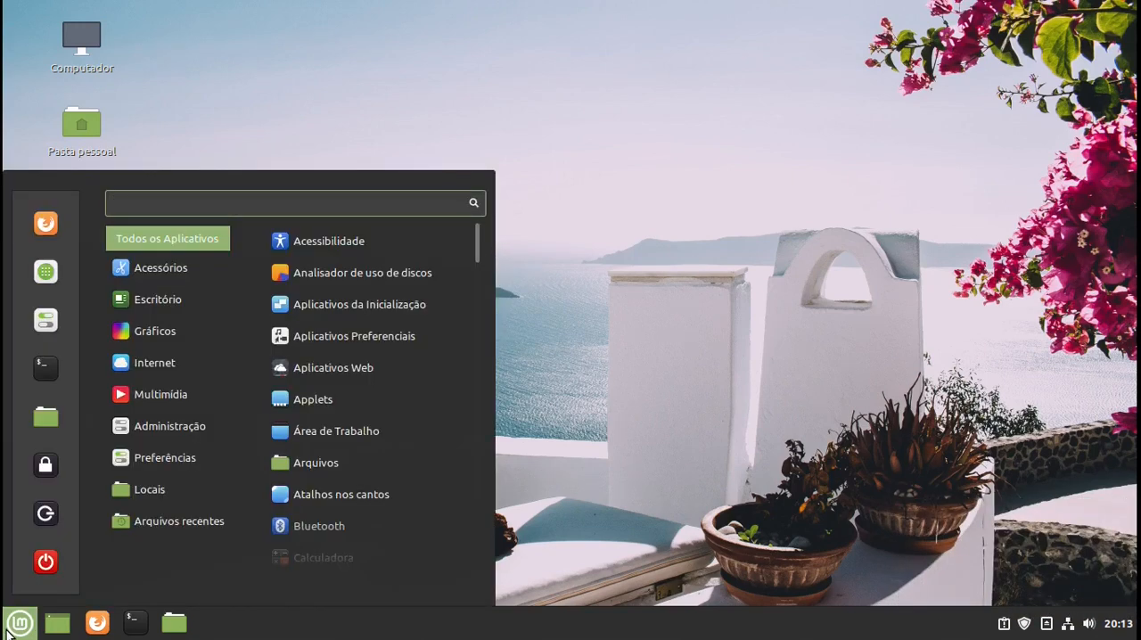
mouse_move(180, 461)
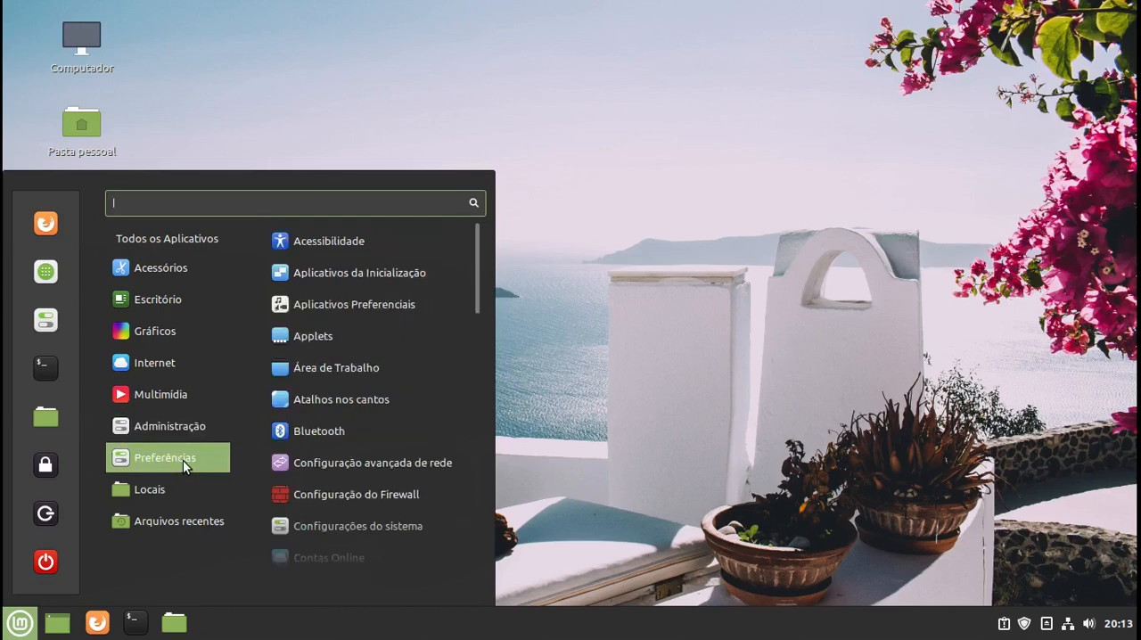
scroll(374, 428, "down", 1)
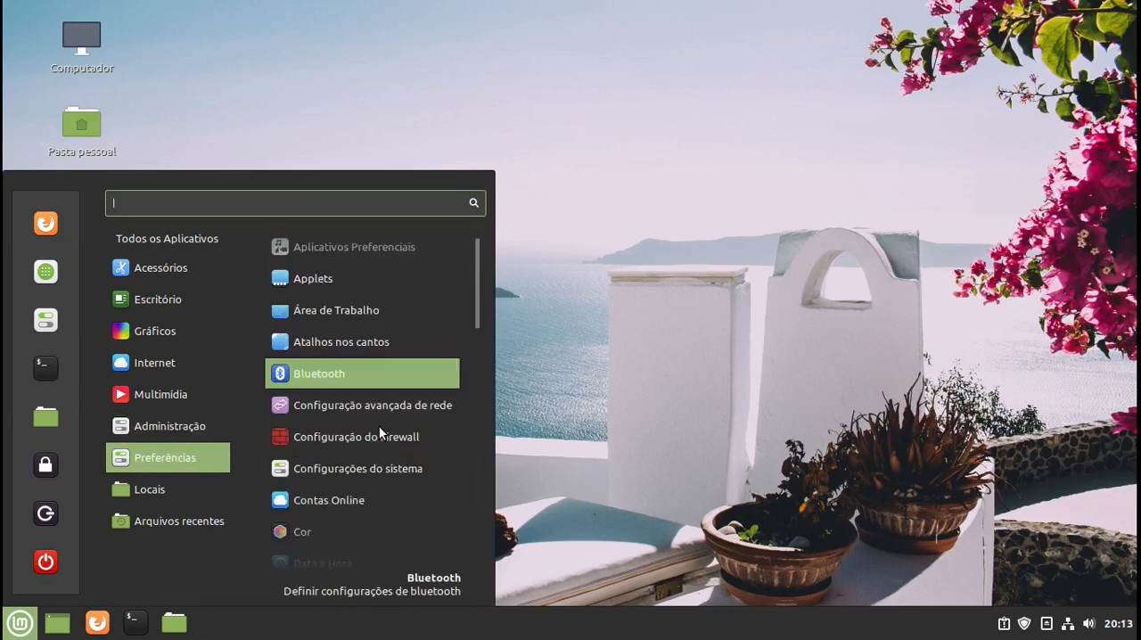
left_click(391, 467)
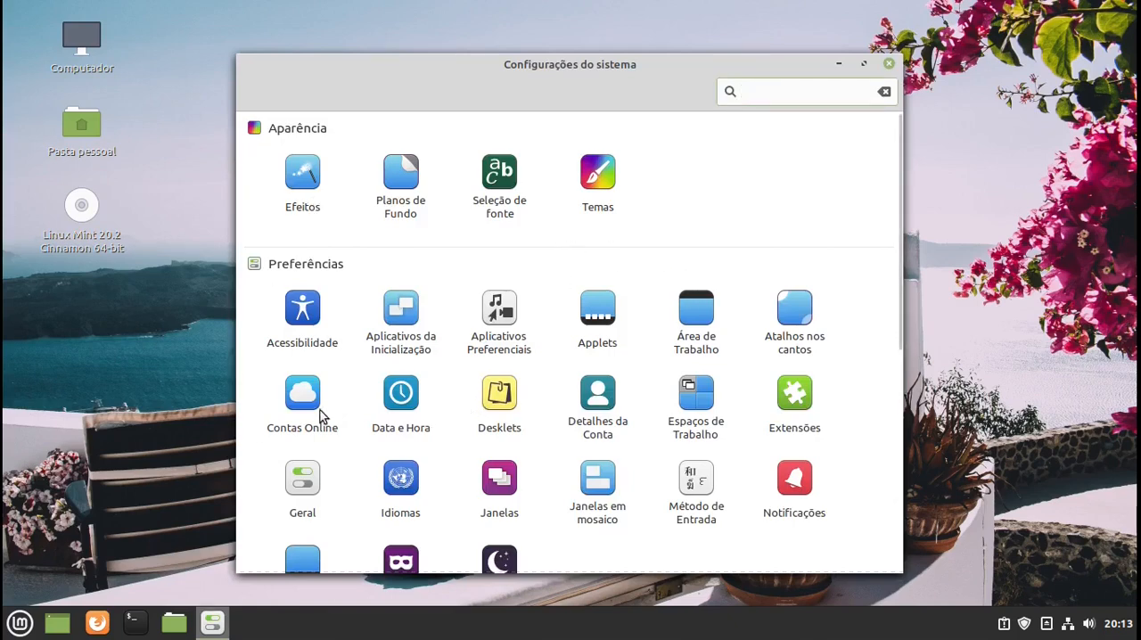
left_click(889, 63)
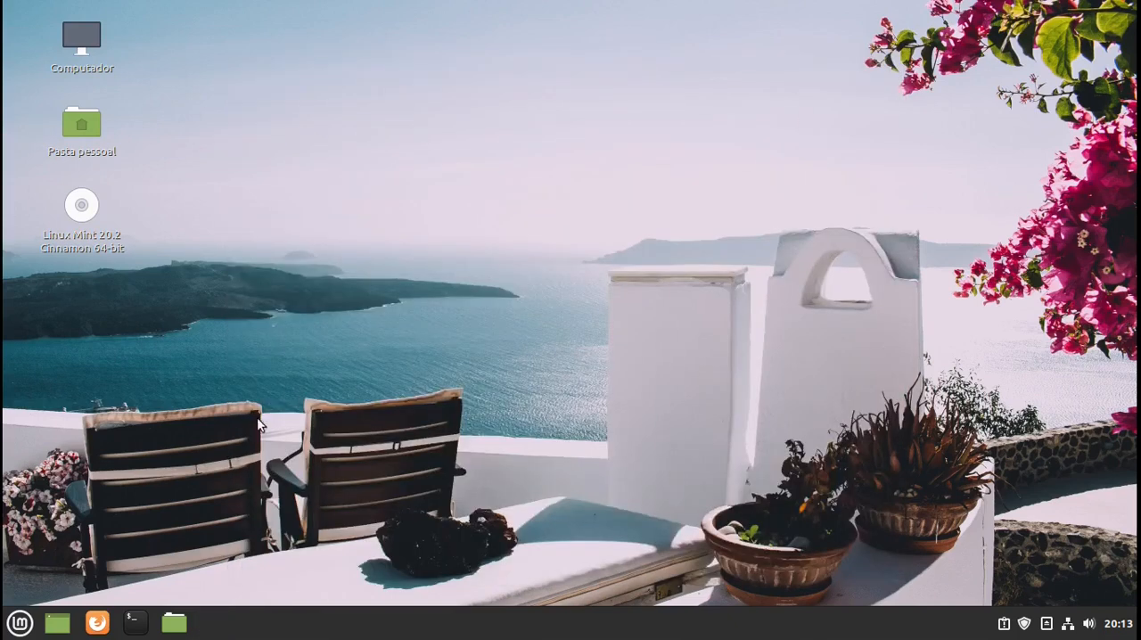
- Open the Temas page of the system settings and reposition the settings window on the desktop
left_click(18, 625)
mouse_move(157, 470)
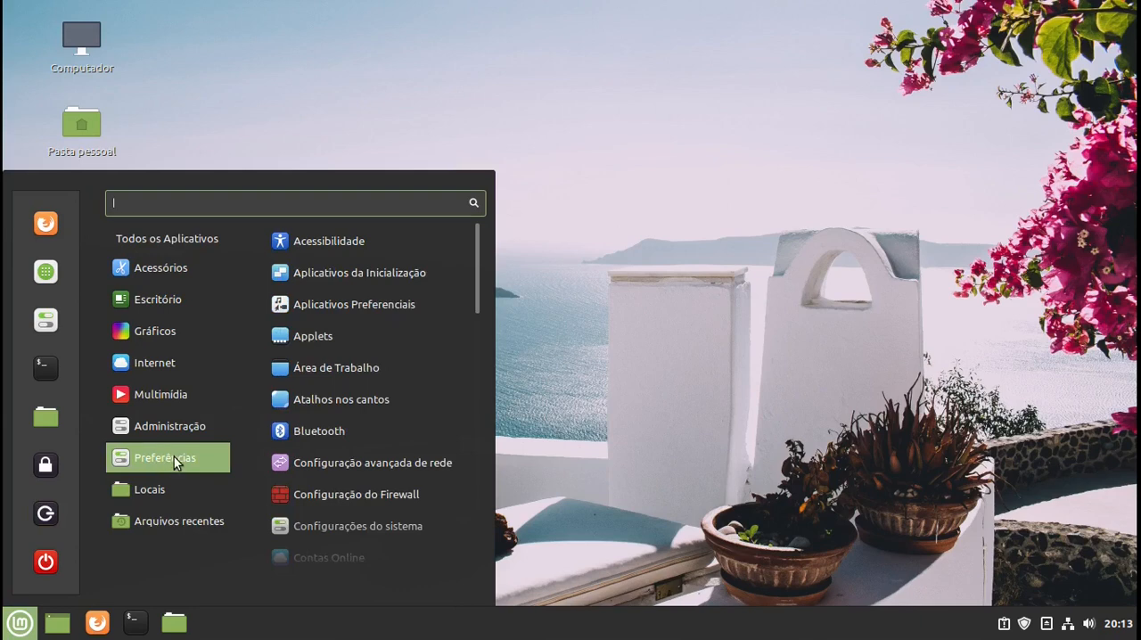
left_click(371, 526)
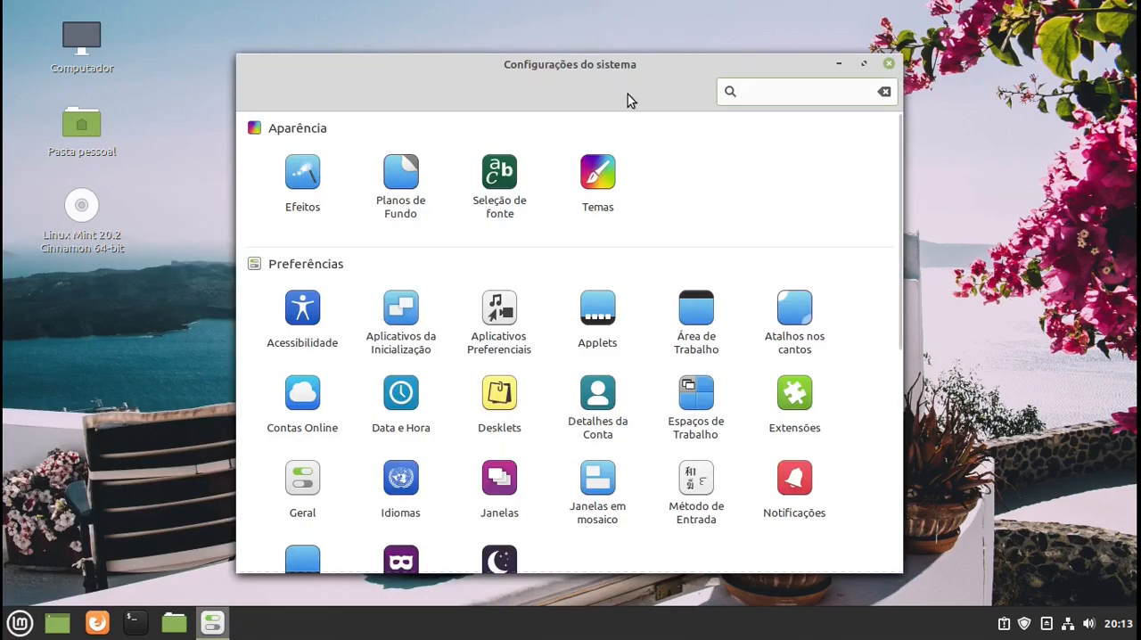
left_click(597, 177)
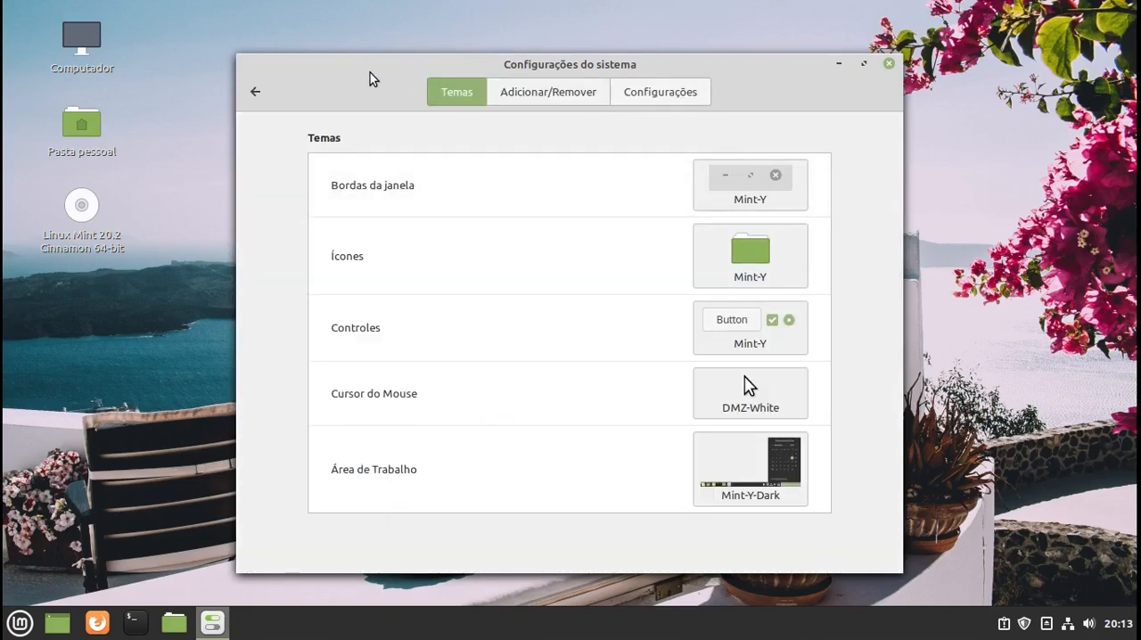
left_click_drag(372, 78, 413, 63)
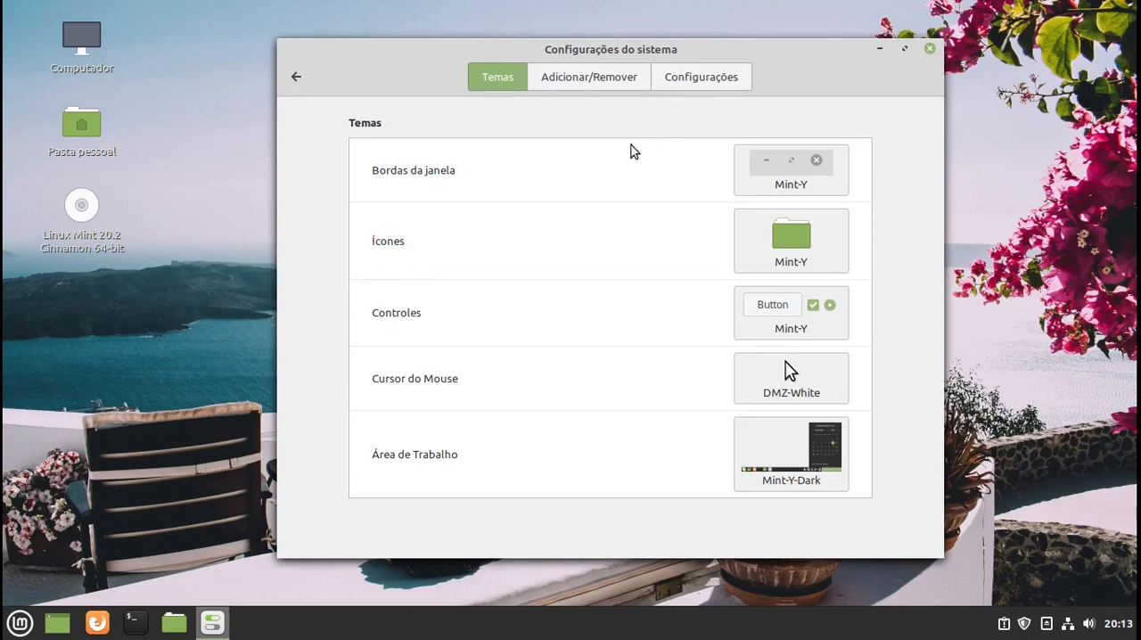
- Refresh the list of downloadable themes, and examine the theme options for menus, buttons and scroll bars
left_click(603, 78)
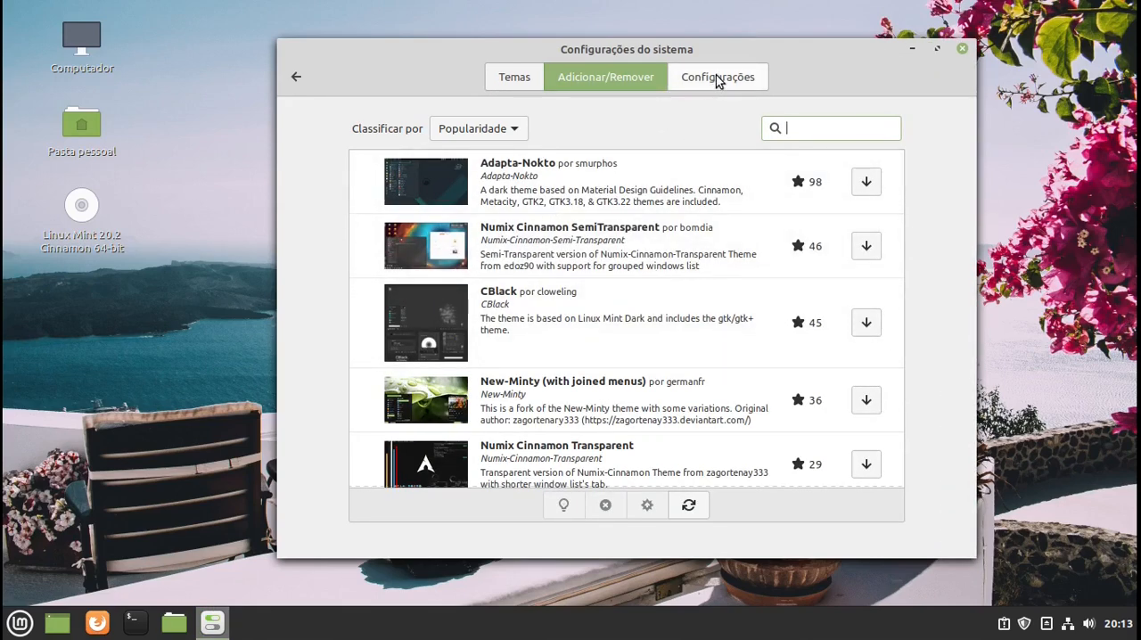
left_click(688, 506)
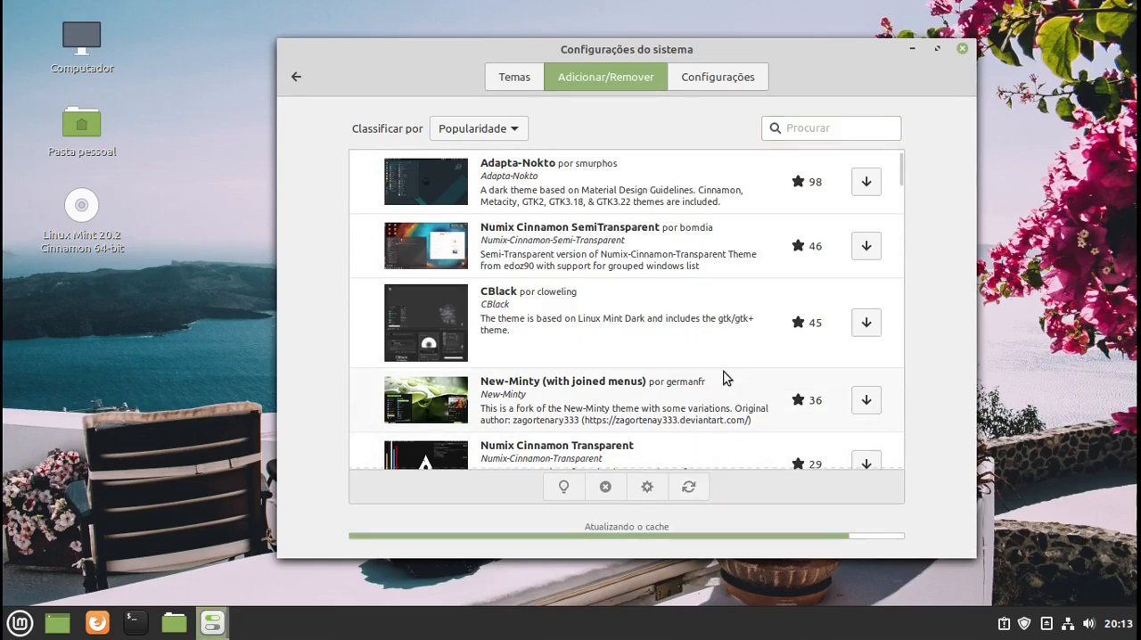
left_click(718, 78)
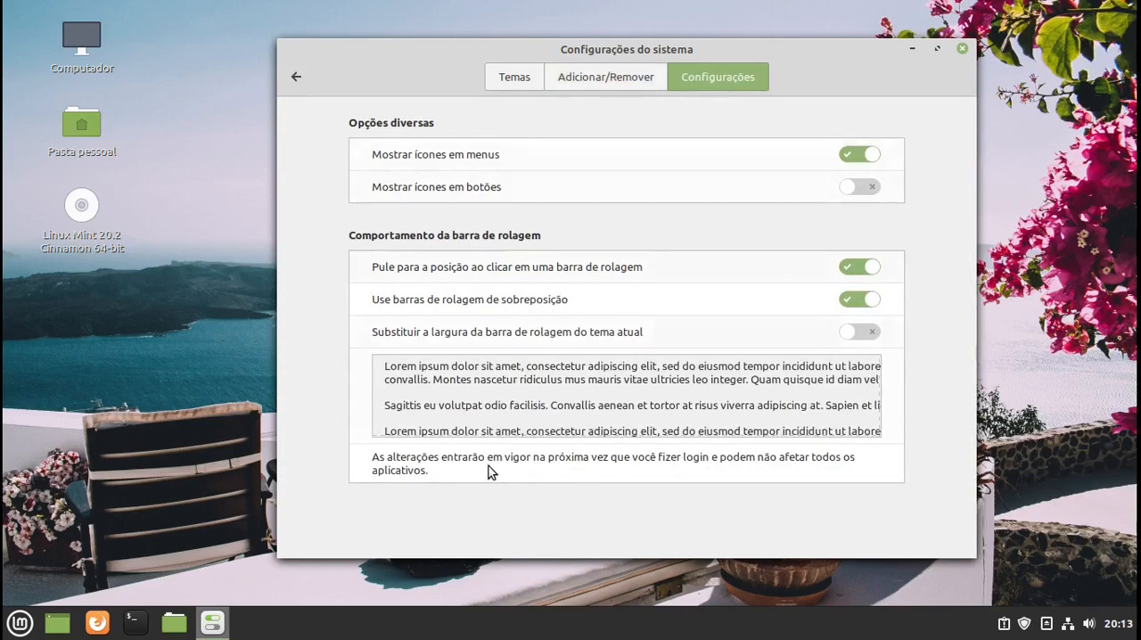
- Browse the downloadable themes sorted by popularity and select Windows 10 Light Theme
left_click(566, 78)
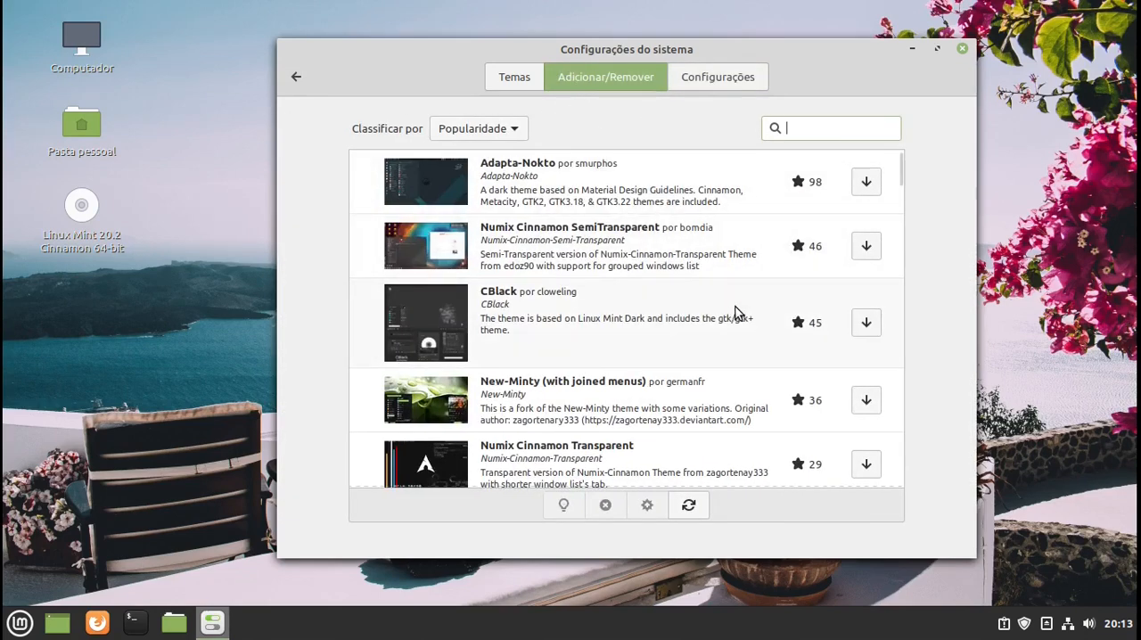
scroll(413, 395, "down", 10)
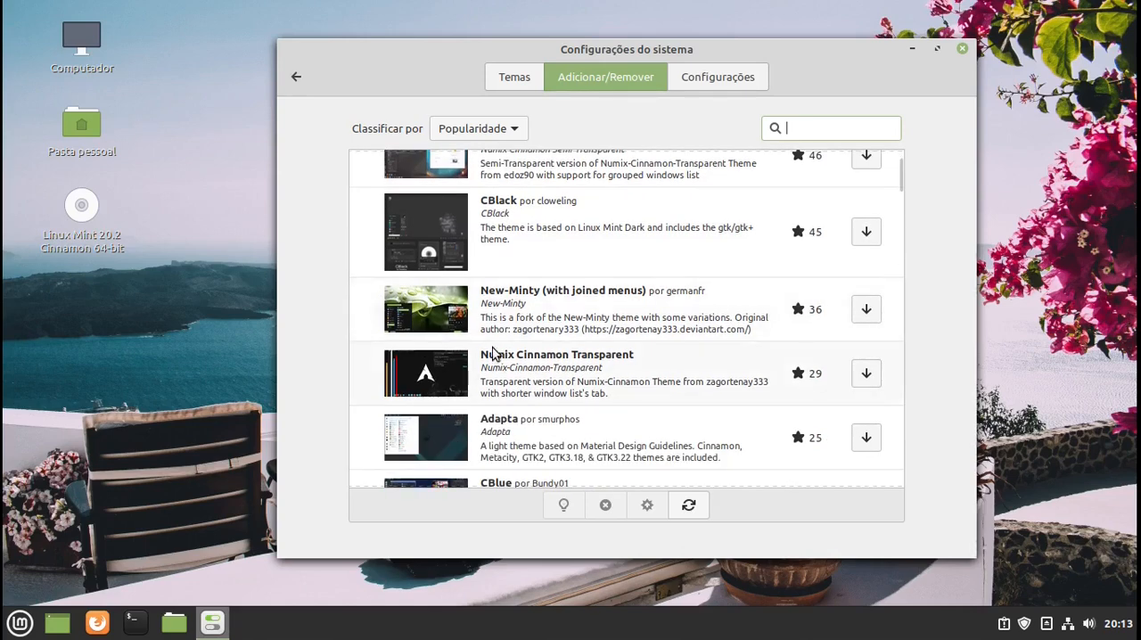
scroll(504, 352, "down", 2)
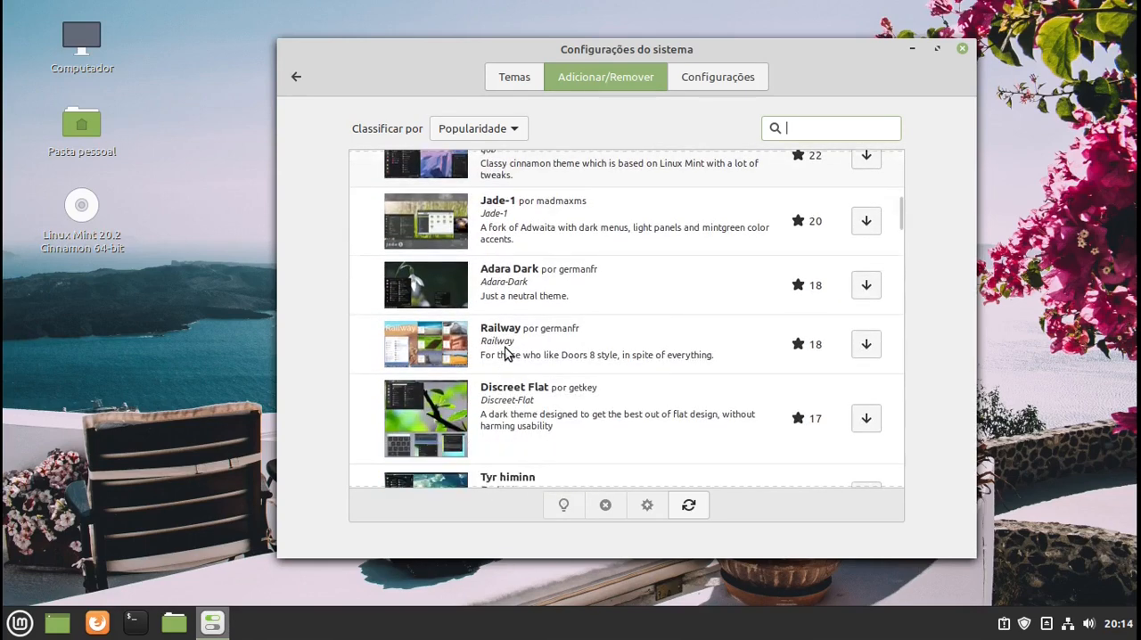
scroll(505, 352, "up", 5)
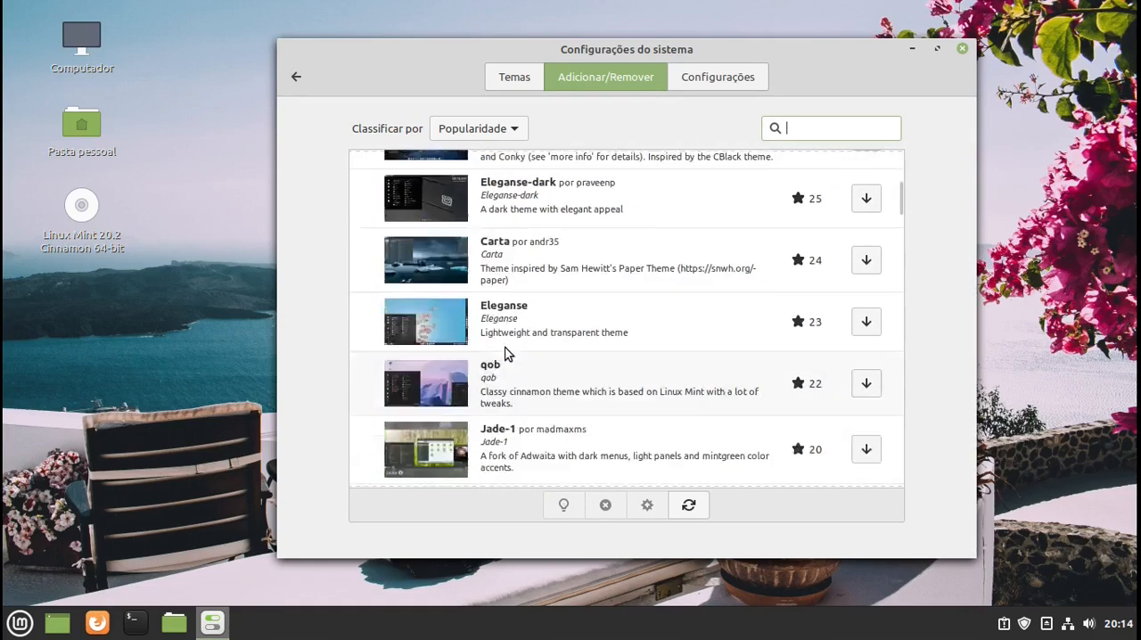
scroll(505, 352, "down", 4)
scroll(505, 352, "down", 5)
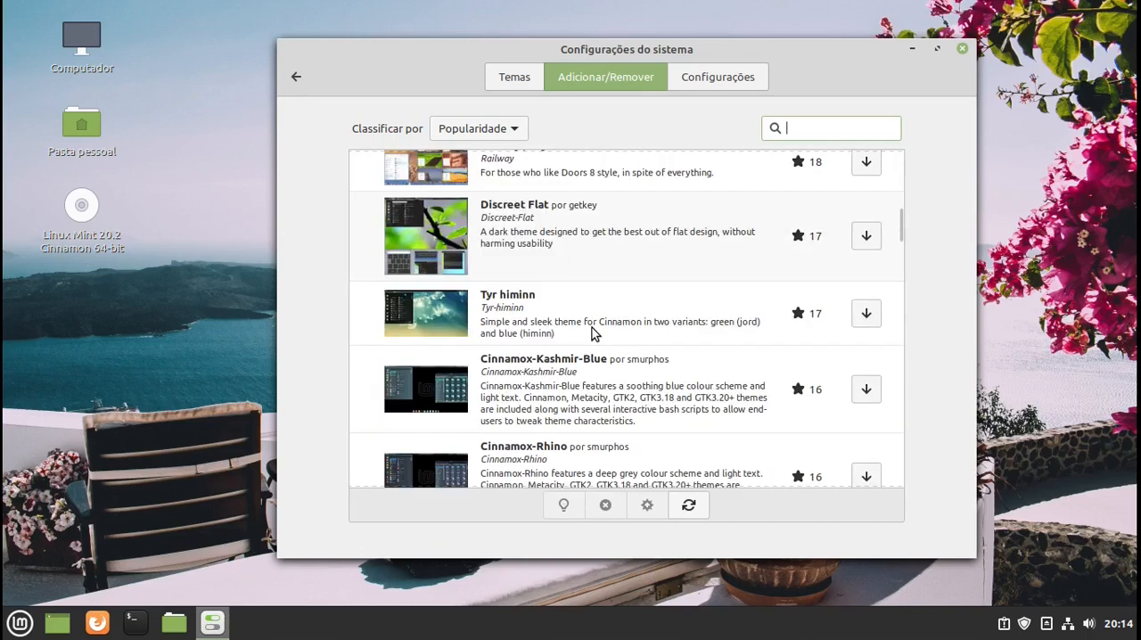
scroll(595, 332, "down", 10)
scroll(594, 333, "up", 4)
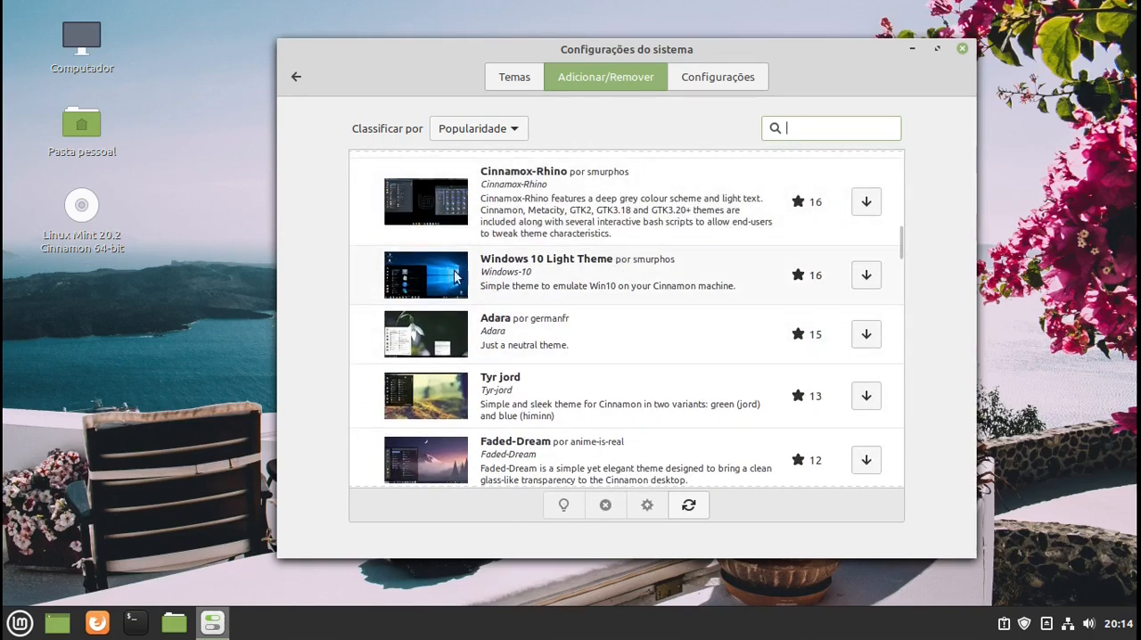
left_click(585, 283)
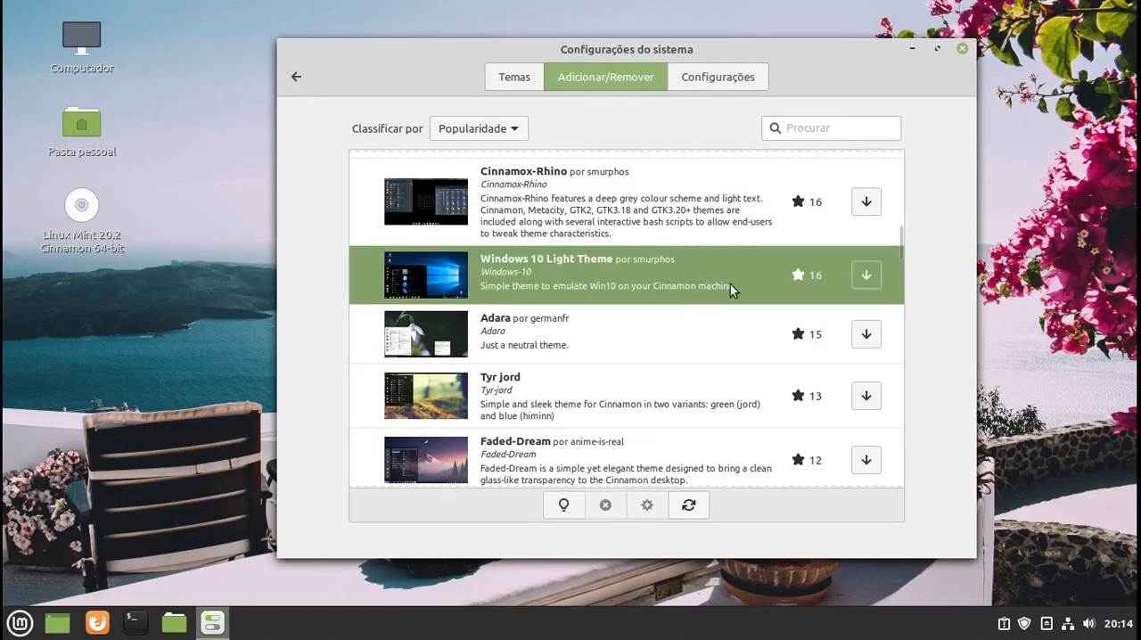
- Install the Windows 10 Light Theme and the Windows-10-Basic theme from the list of downloadable themes
left_click(864, 274)
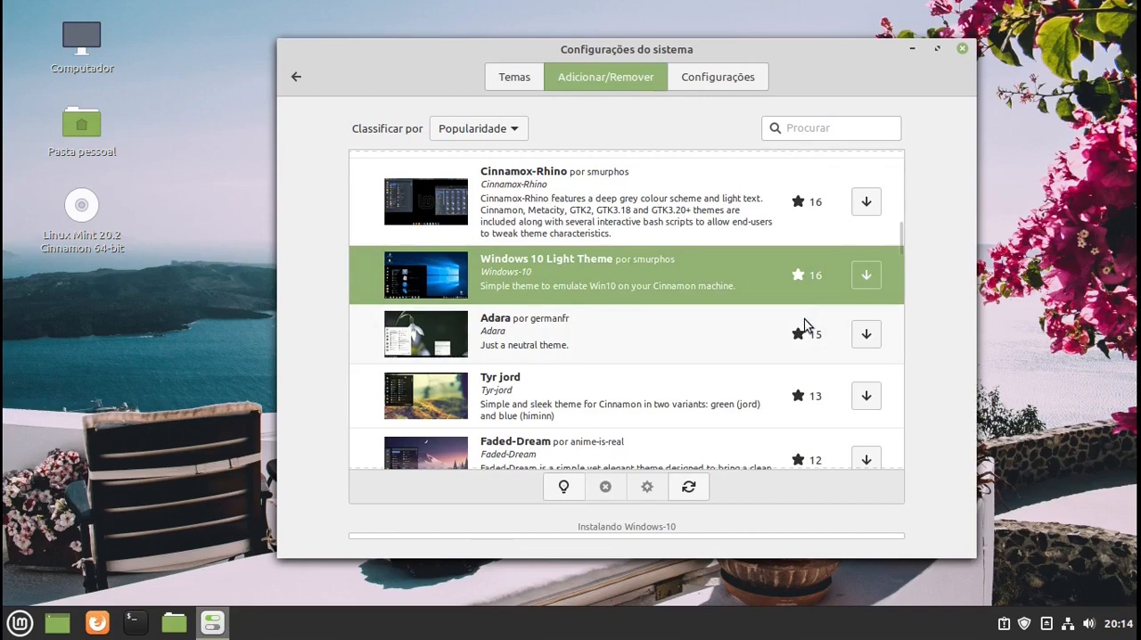
scroll(673, 348, "down", 1)
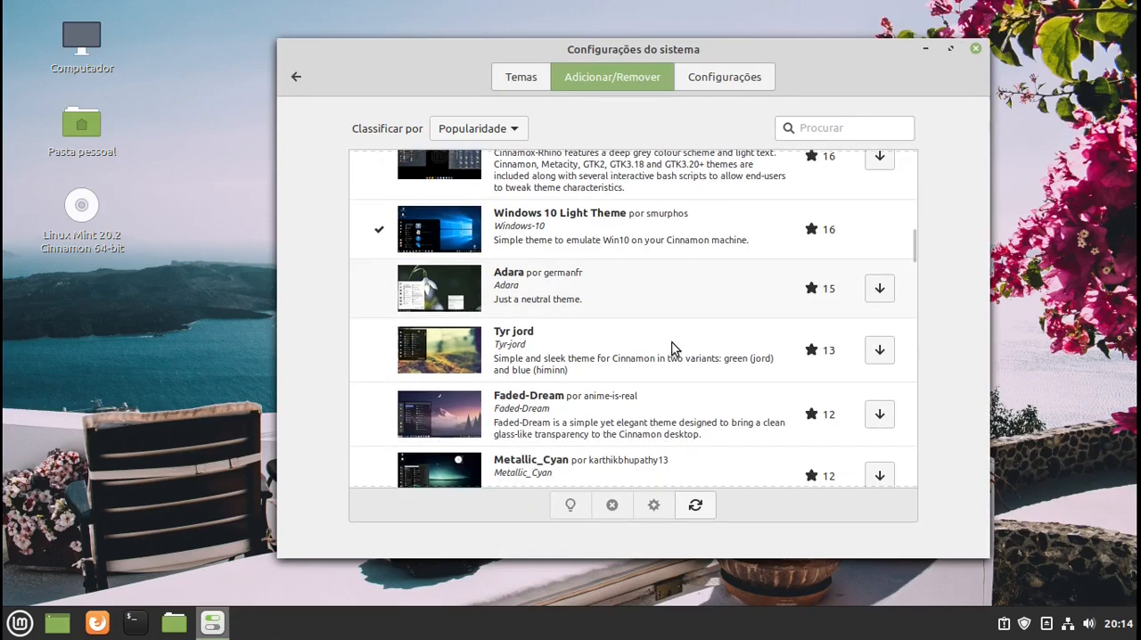
scroll(673, 348, "down", 8)
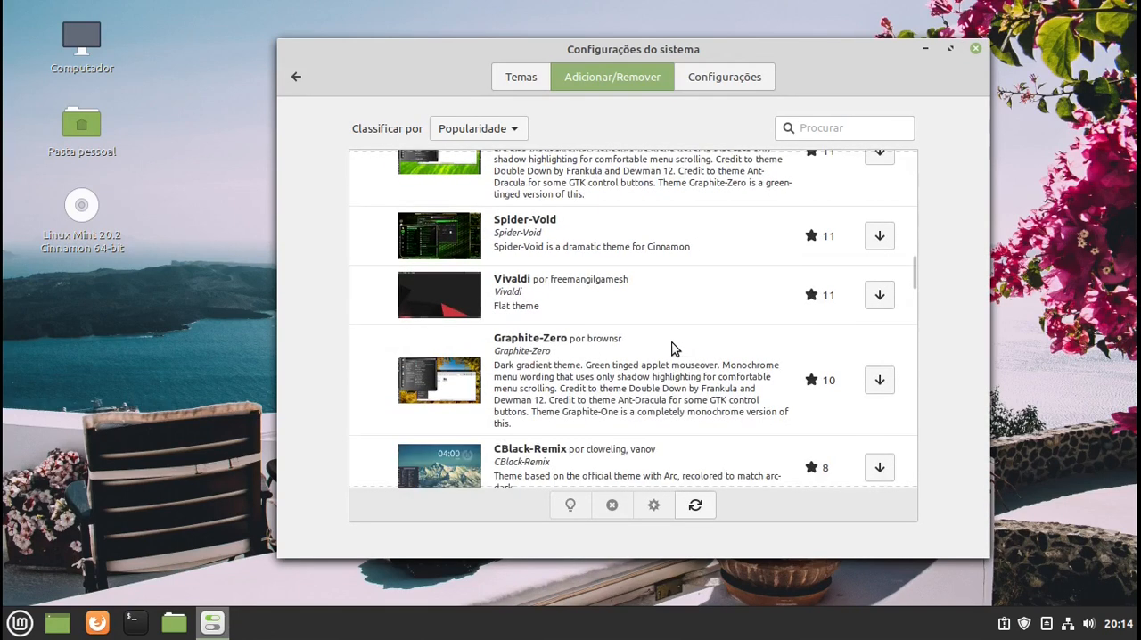
scroll(672, 347, "down", 2)
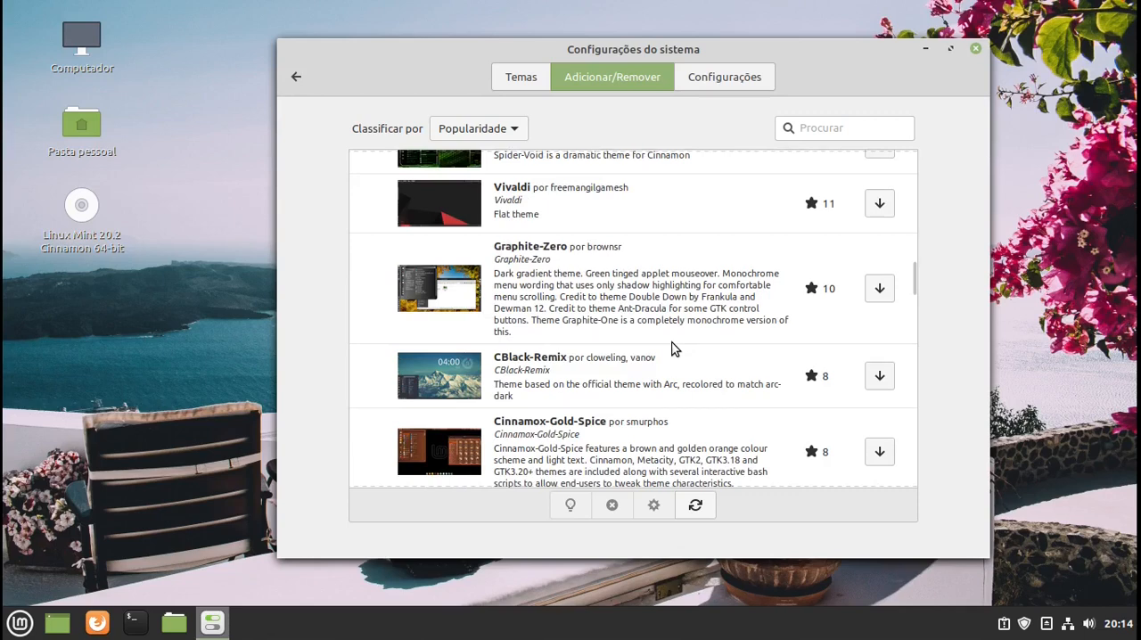
scroll(673, 347, "down", 10)
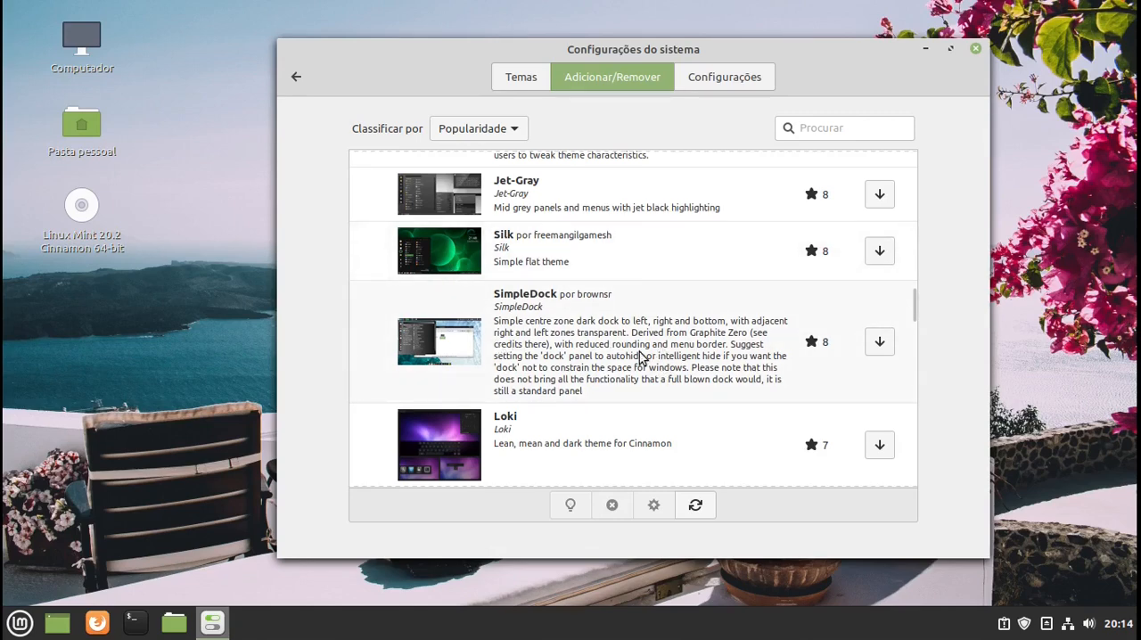
scroll(604, 341, "down", 10)
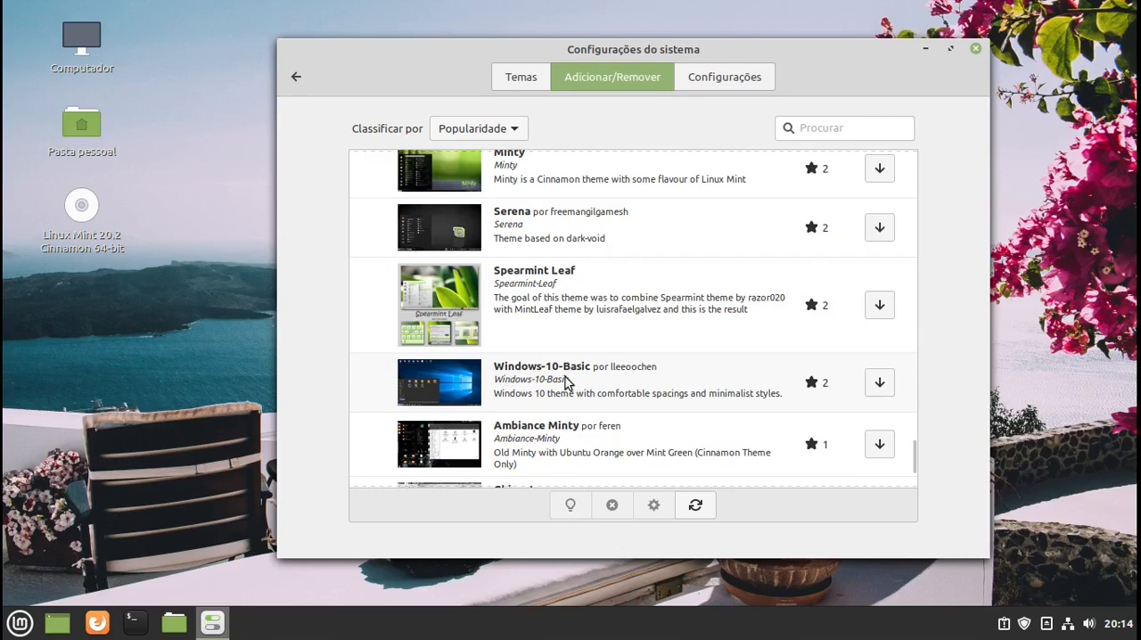
left_click(879, 383)
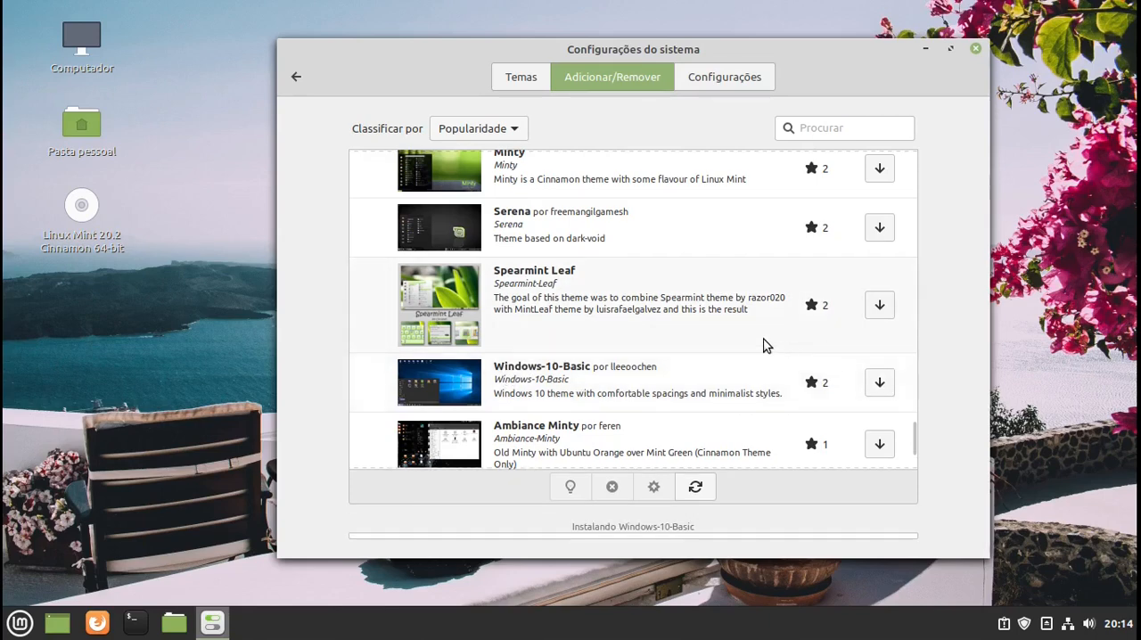
- Install the iOS-X theme from the downloadable themes and close the system settings
scroll(662, 314, "down", 2)
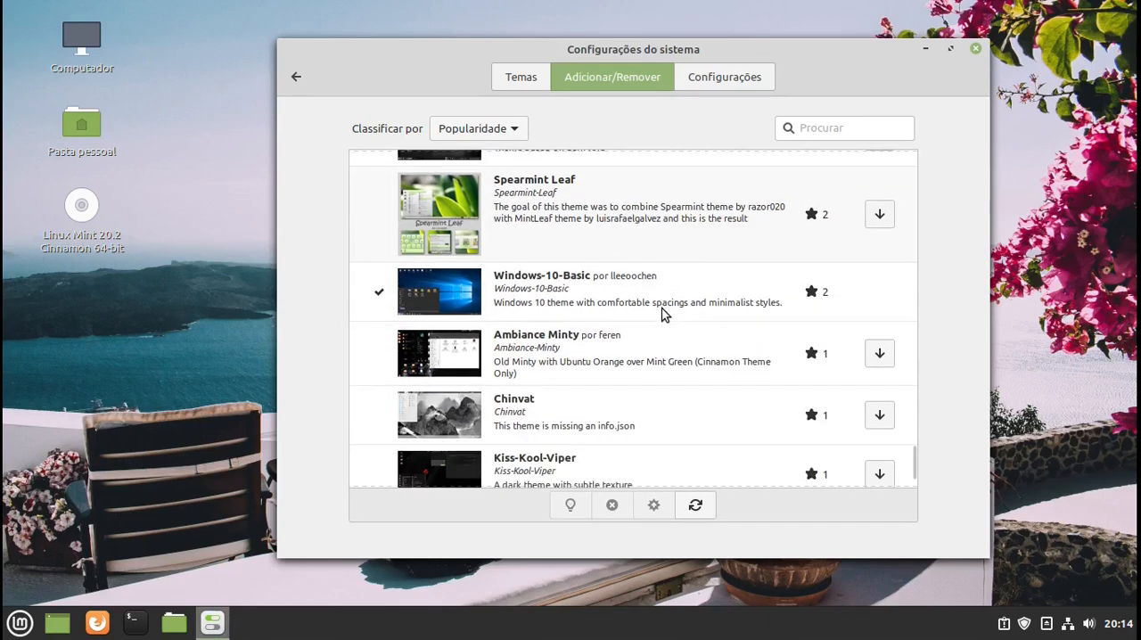
scroll(662, 314, "down", 2)
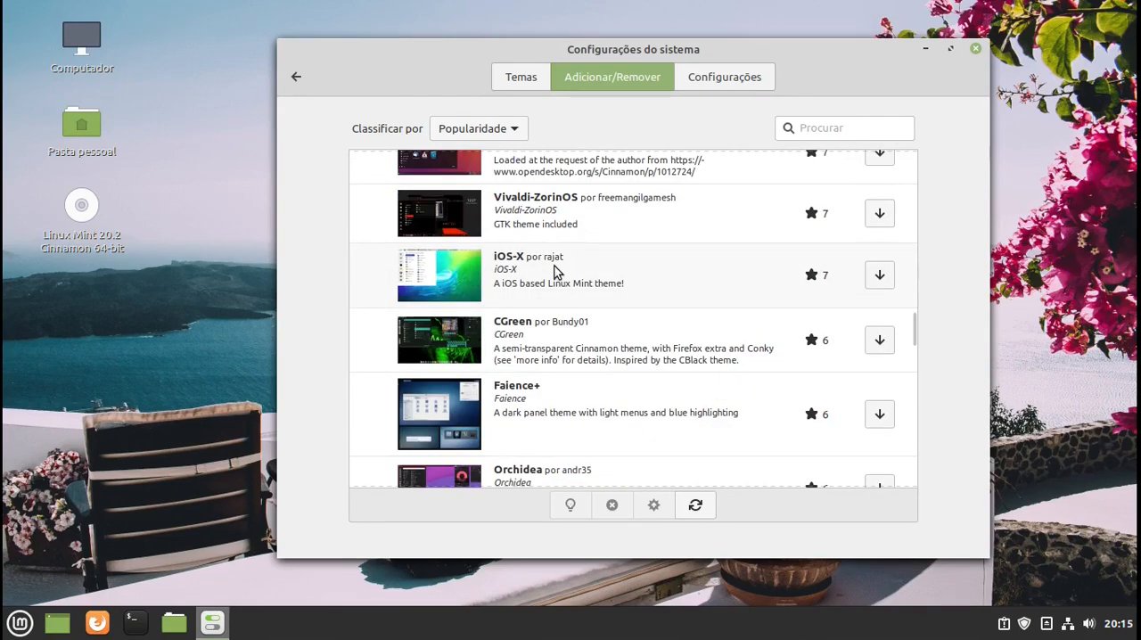
left_click(879, 276)
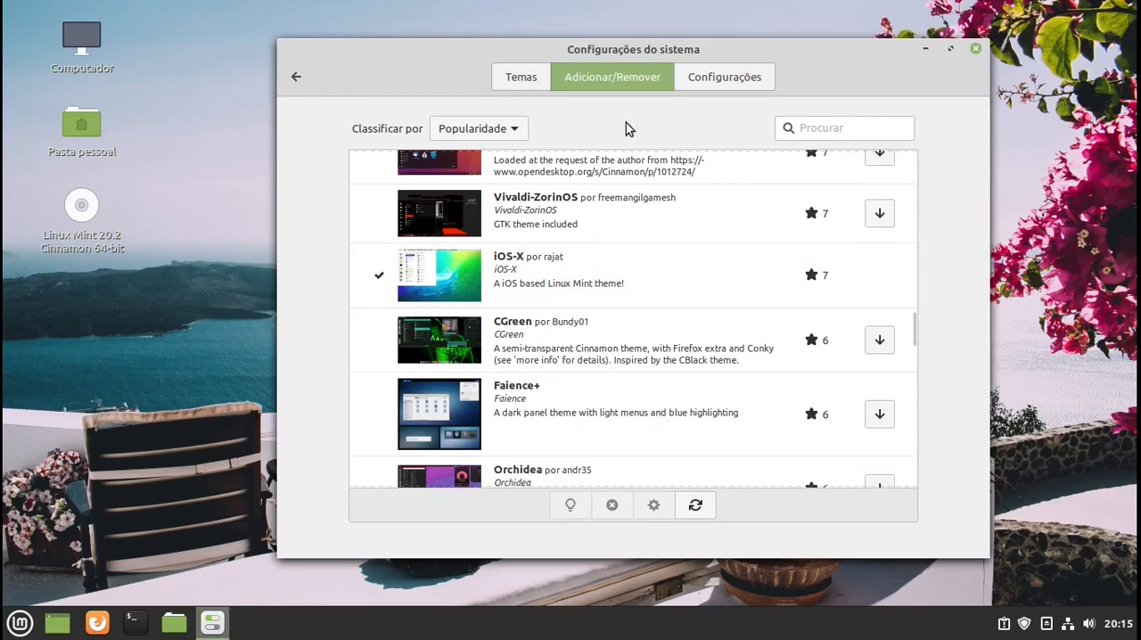
left_click(975, 48)
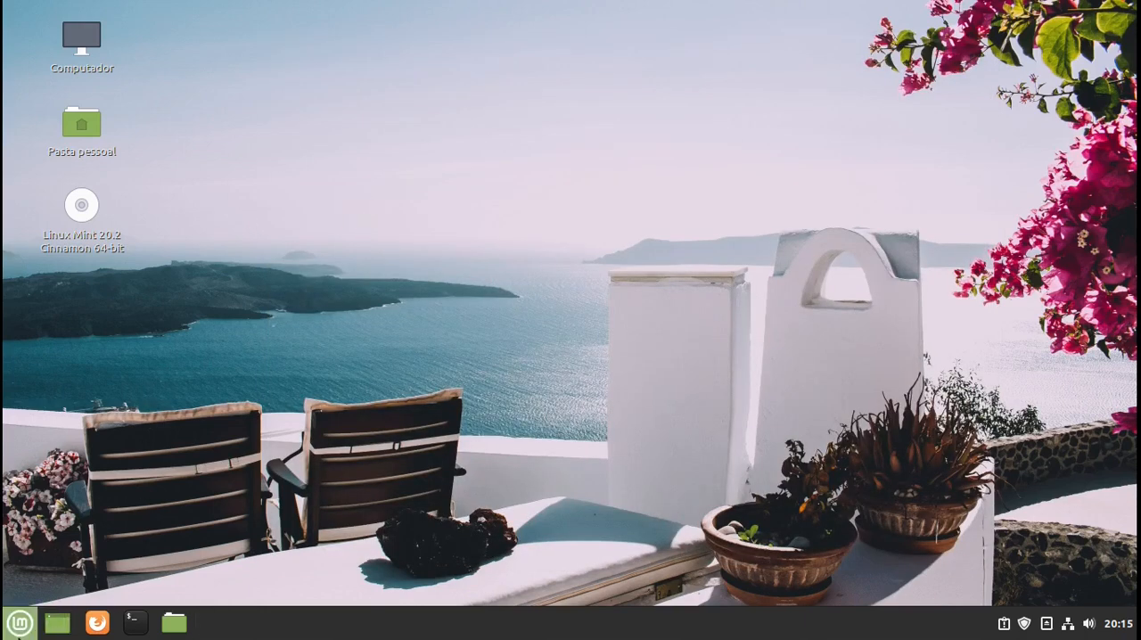
- Reopen the system settings (Configurações do sistema) and go to the Temas page
left_click(20, 623)
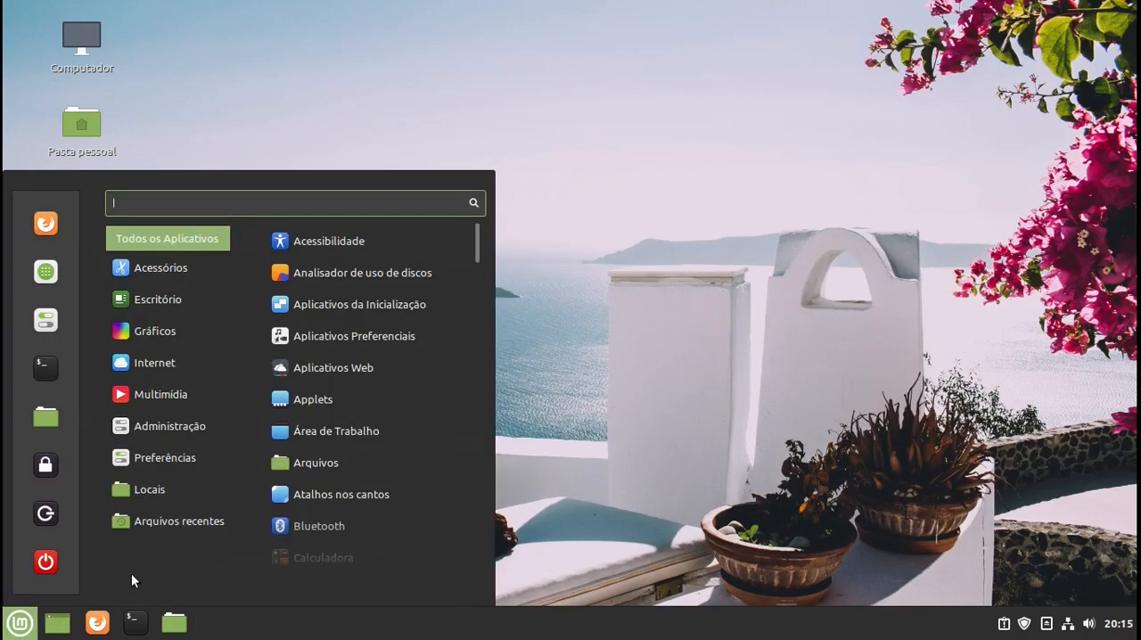
mouse_move(179, 457)
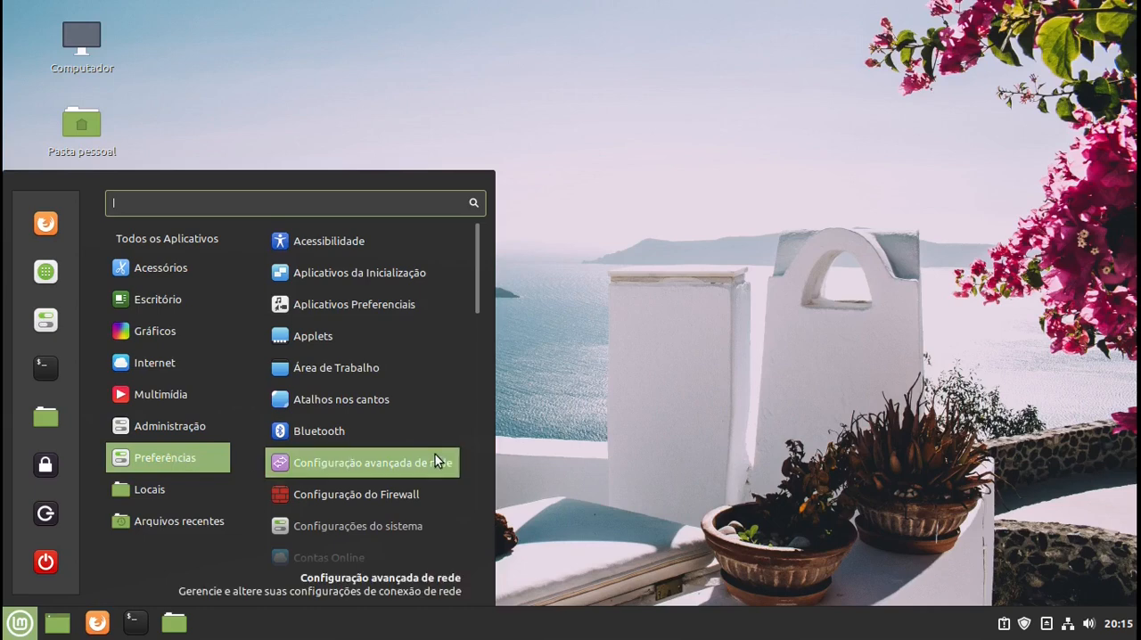
left_click(427, 528)
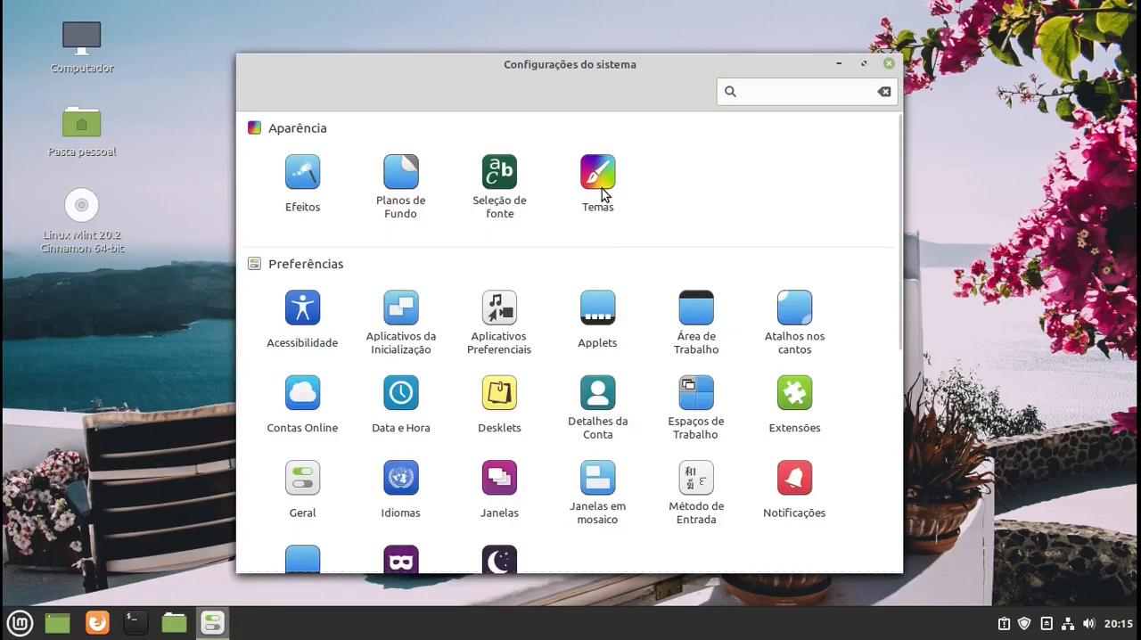
left_click(598, 178)
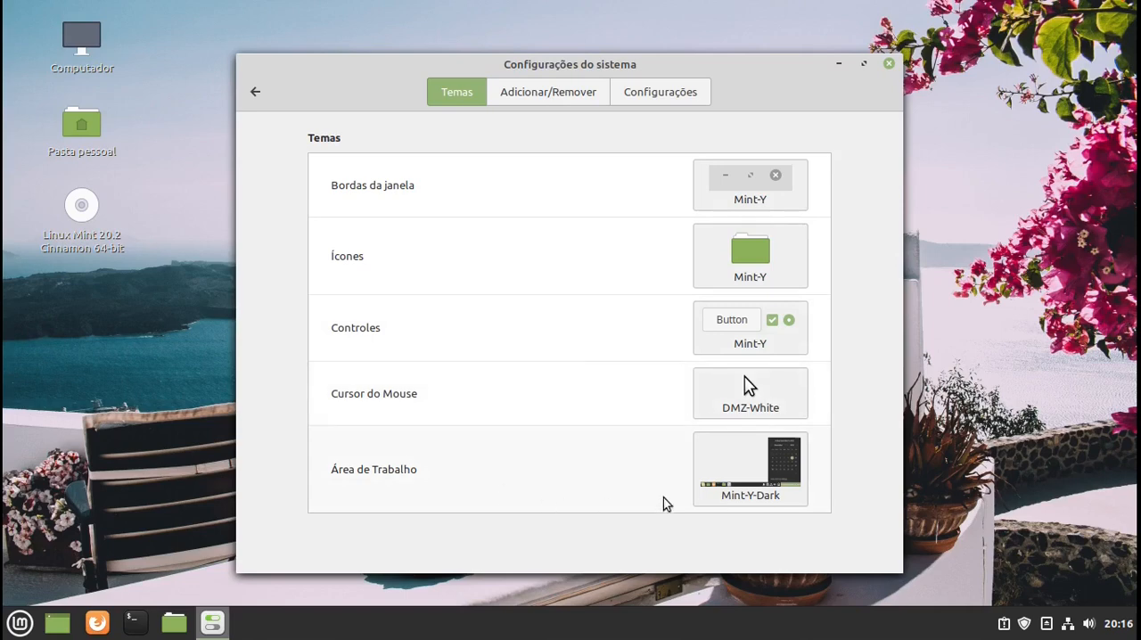
- Set the desktop theme (Área de Trabalho) to Windows-10
left_click(748, 467)
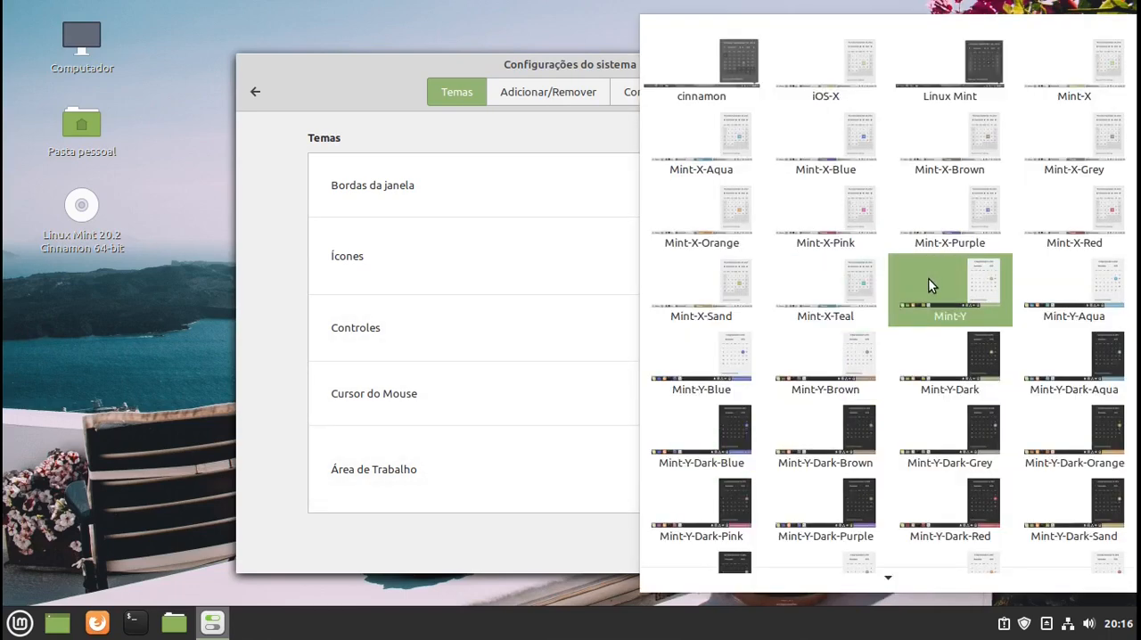
scroll(1036, 333, "down", 4)
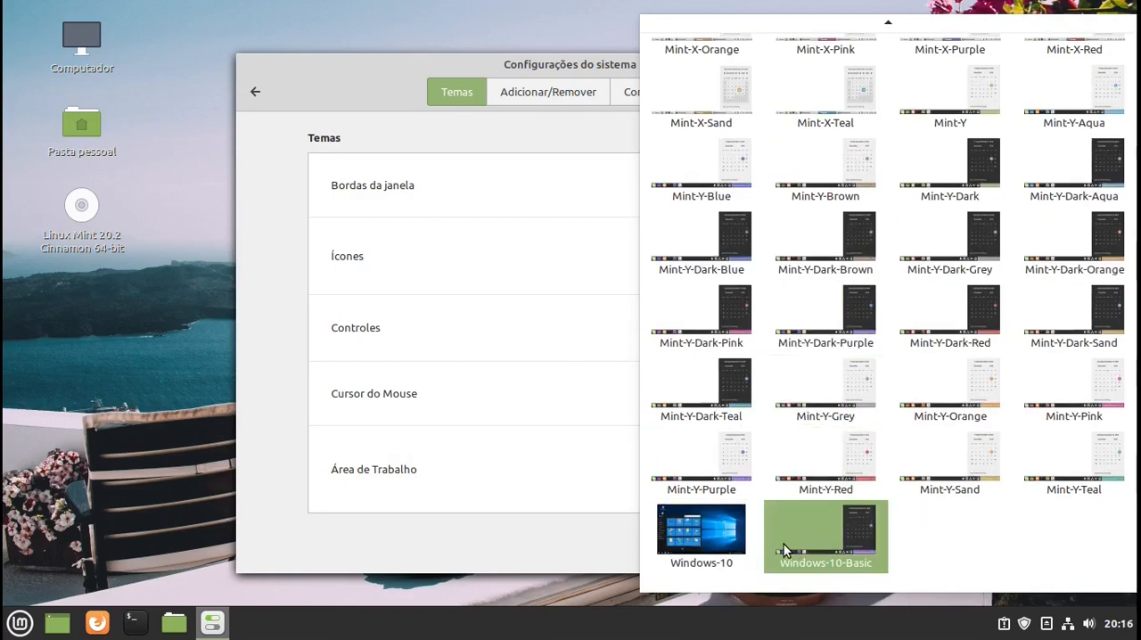
left_click(715, 524)
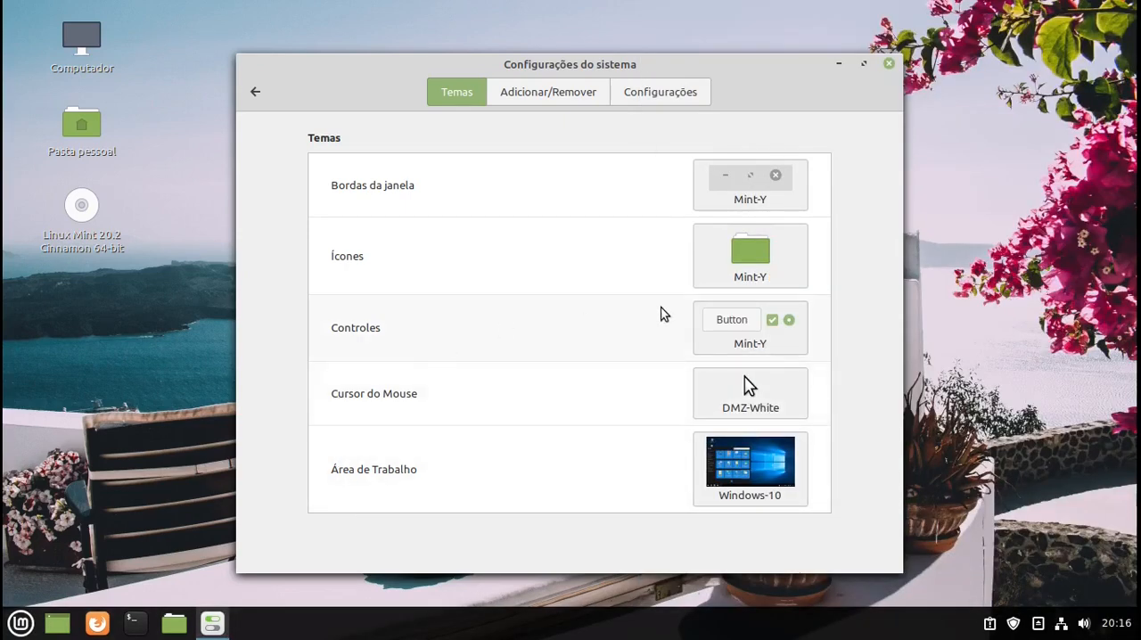
- Set the controls theme (Controles) to Windows-10
left_click(763, 333)
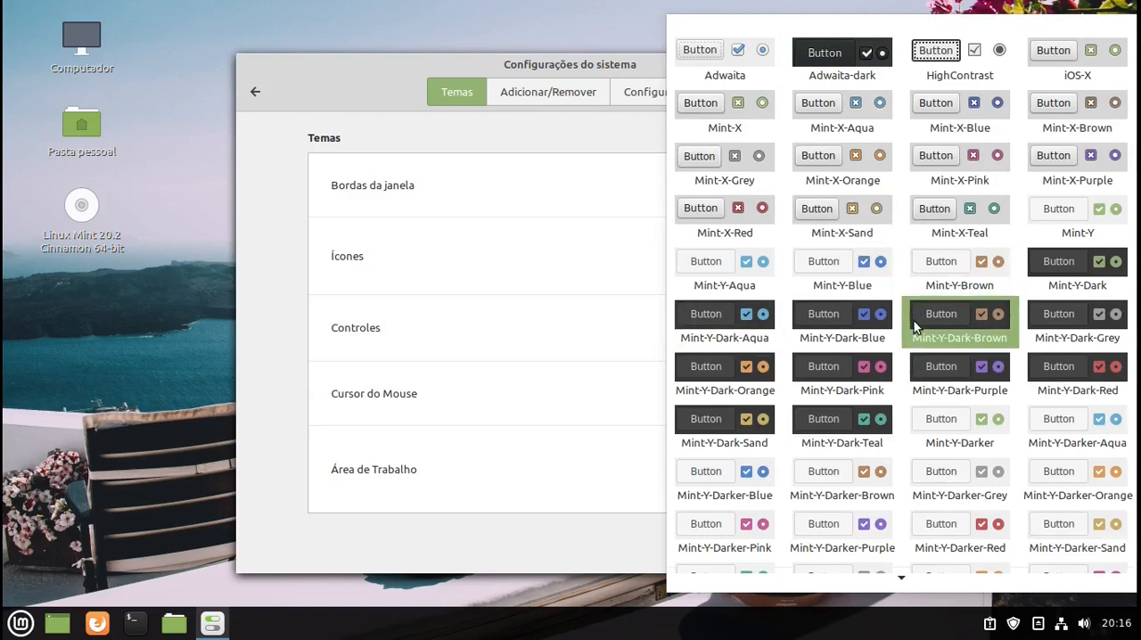
scroll(912, 490, "down", 2)
scroll(911, 487, "down", 2)
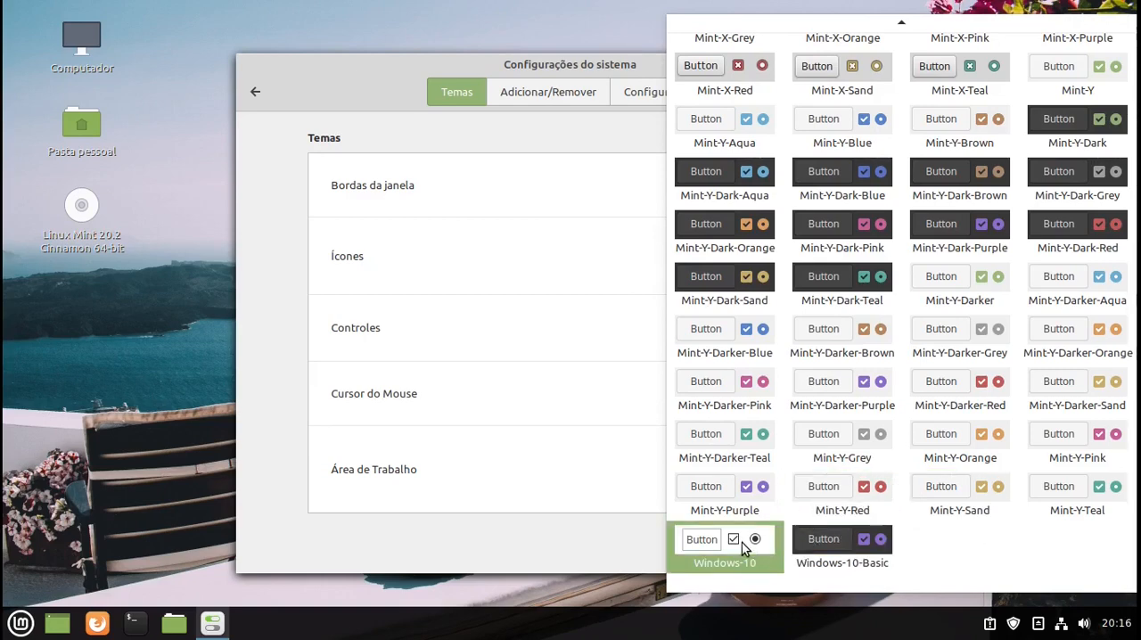
left_click(721, 546)
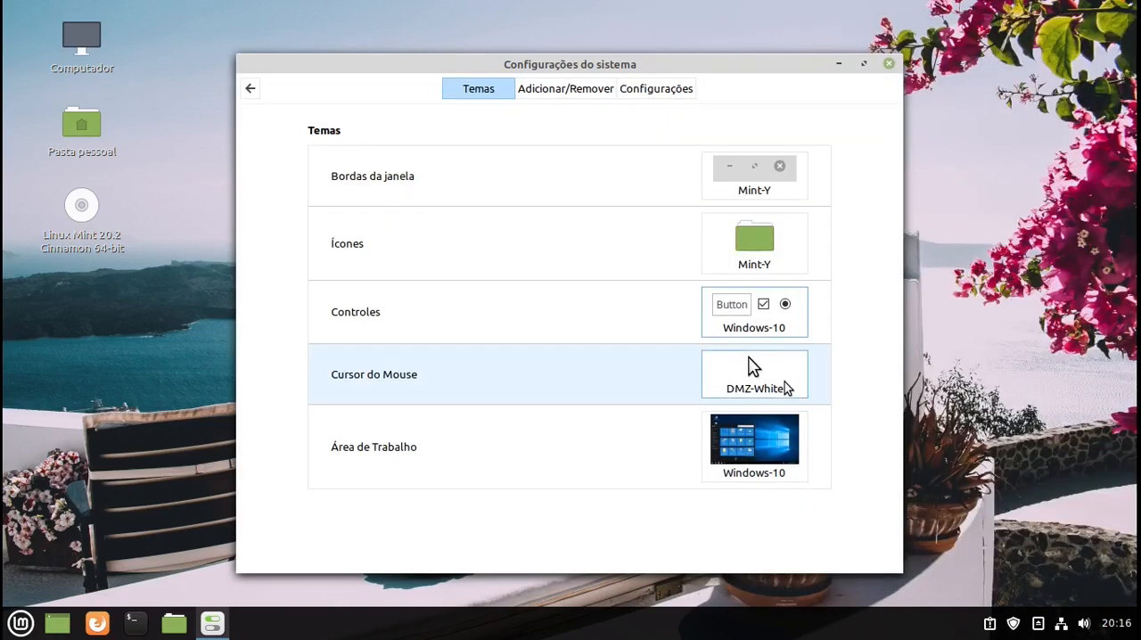
- Set the window borders theme (Bordas da janela) to Windows-10 and examine the application menu's appearance
left_click(754, 244)
left_click(589, 168)
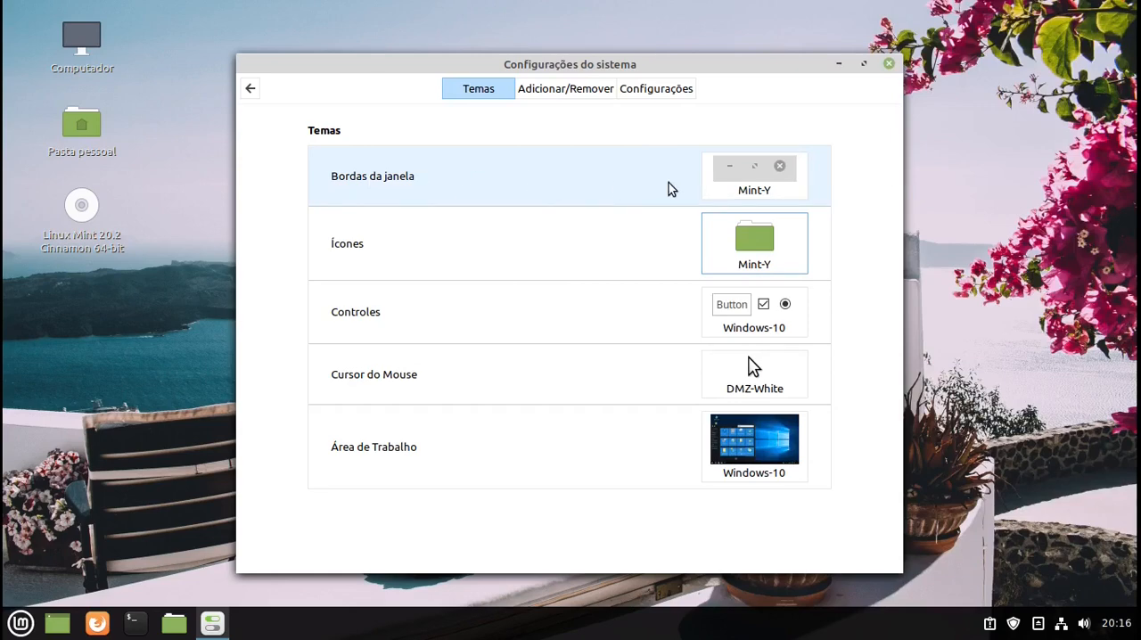
left_click(754, 183)
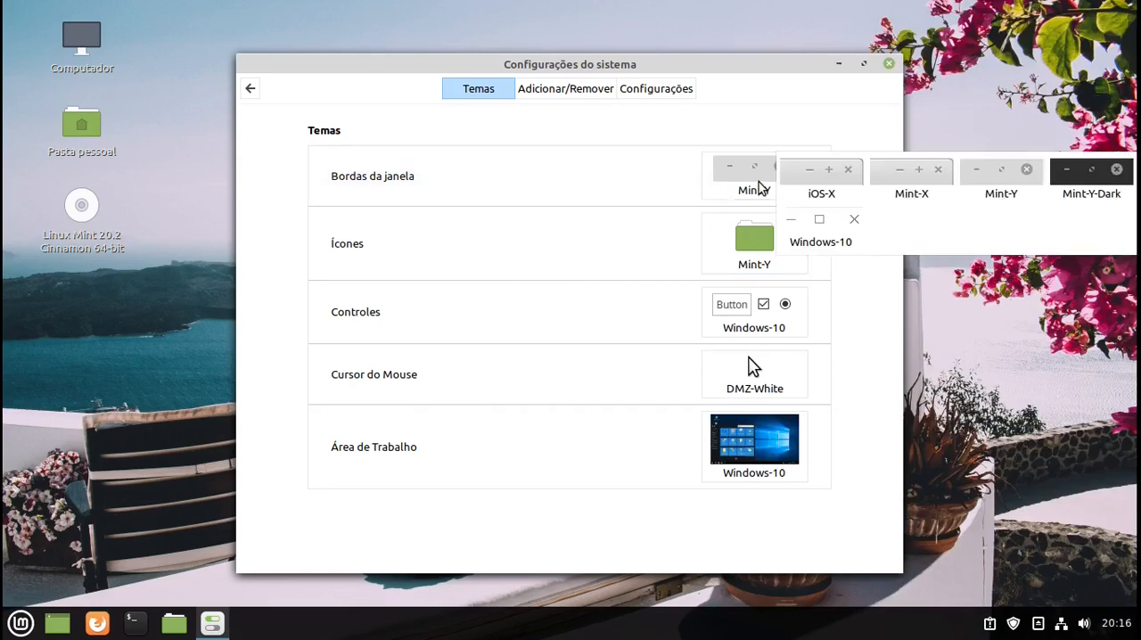
left_click(813, 240)
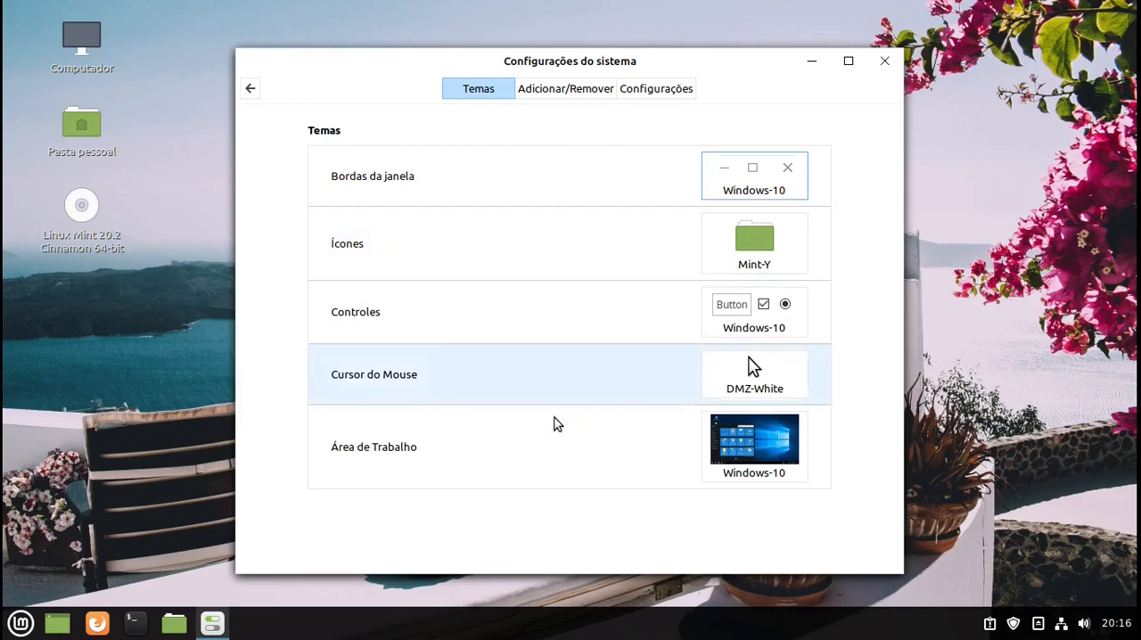
left_click(12, 629)
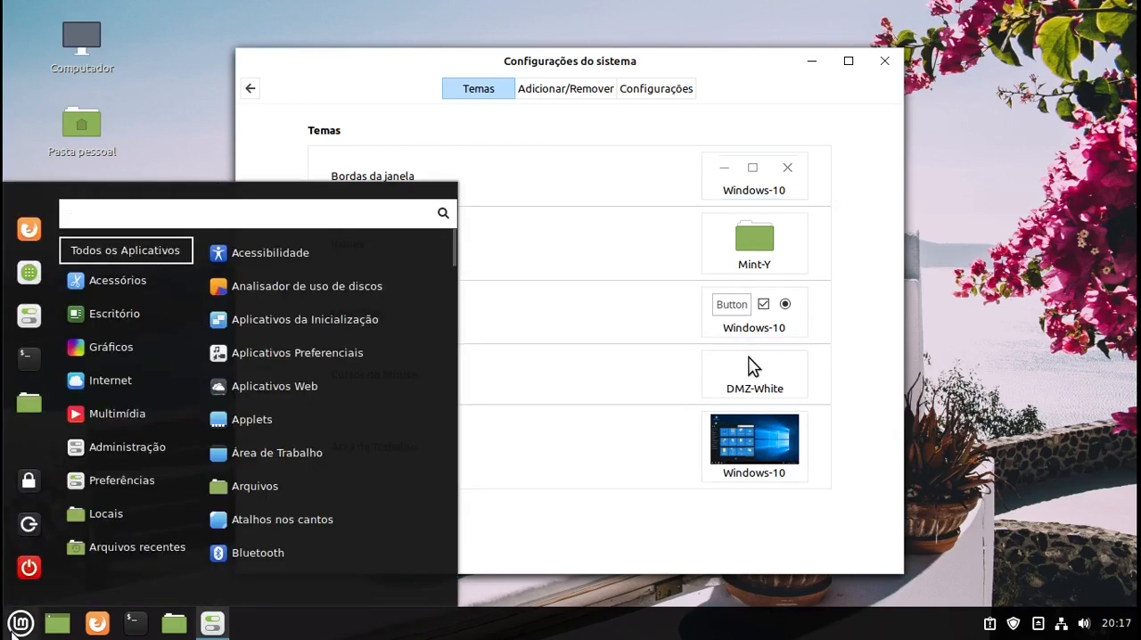
left_click(12, 628)
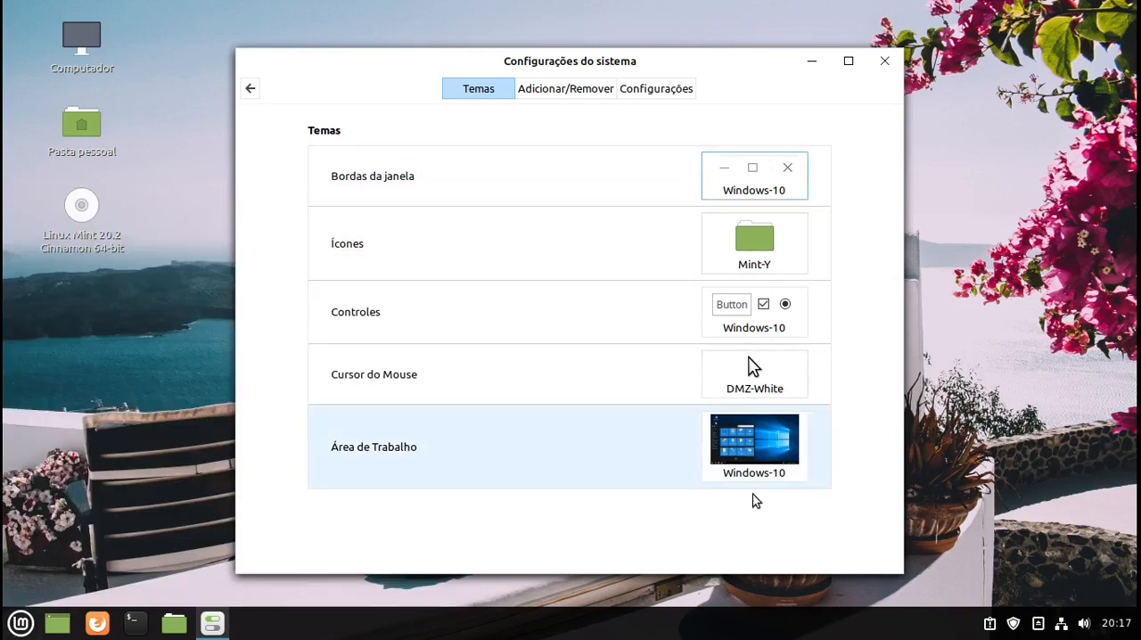
- Change the desktop theme (Área de Trabalho) to Mint-X-Teal
left_click(744, 455)
mouse_move(877, 596)
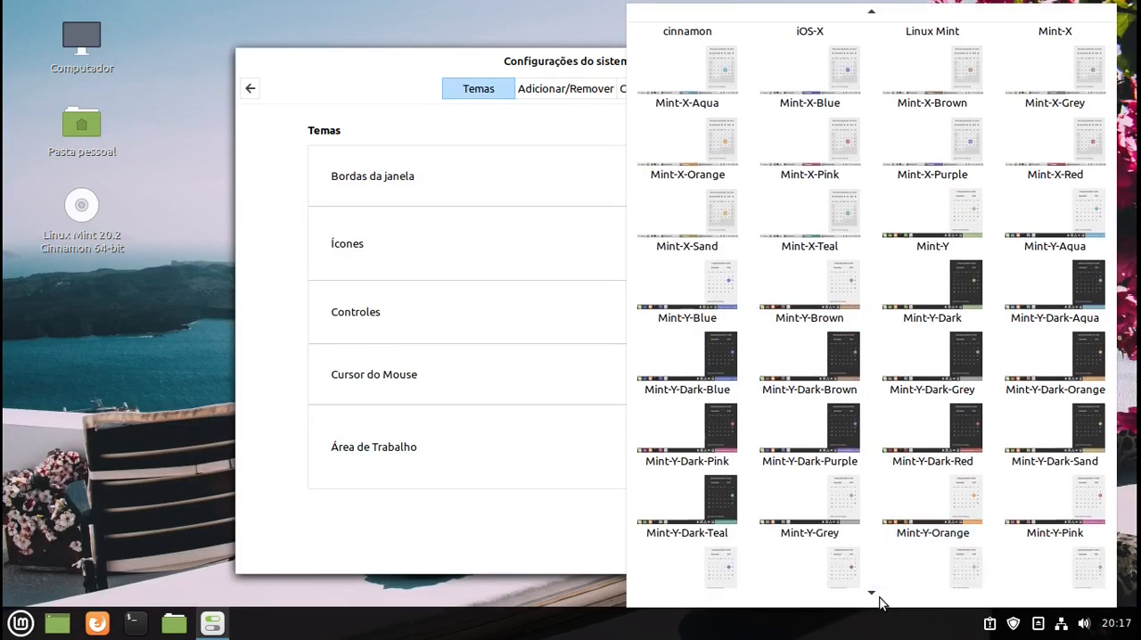
scroll(889, 535, "up", 4)
scroll(889, 540, "up", 1)
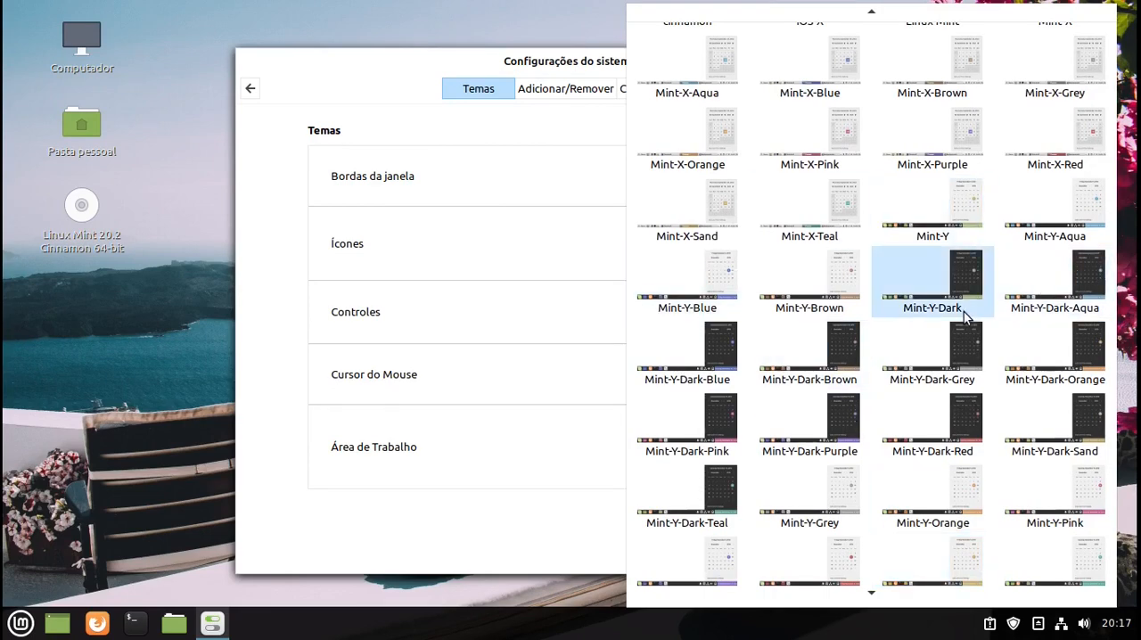
left_click(813, 211)
- Set the window borders theme (Bordas da janela) to iOS-X and close the system settings
left_click(807, 188)
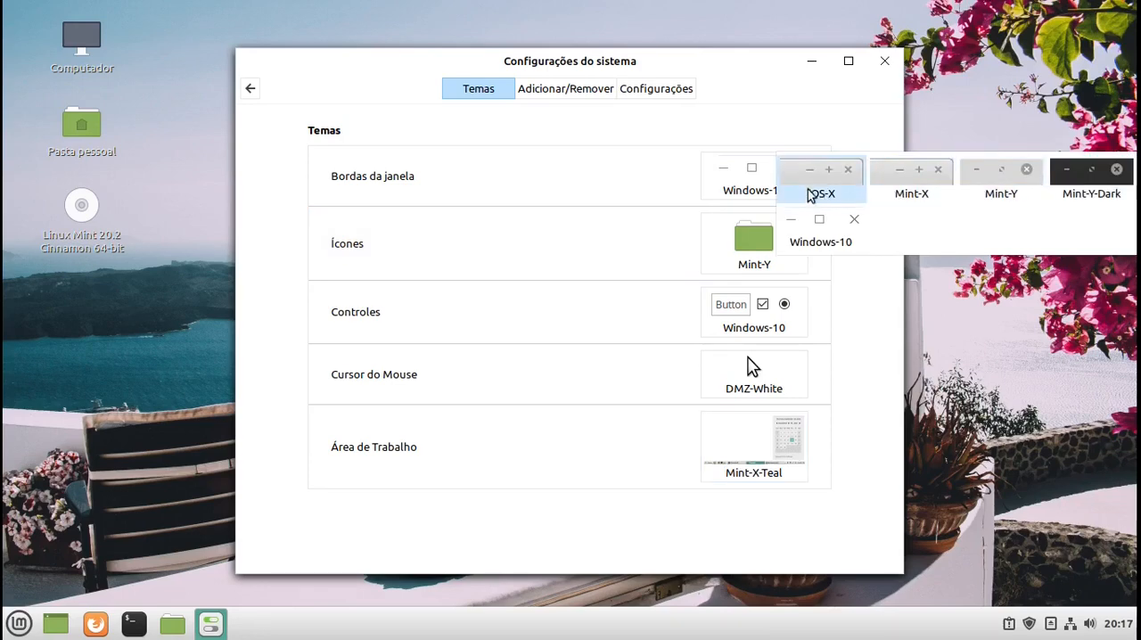
left_click(809, 188)
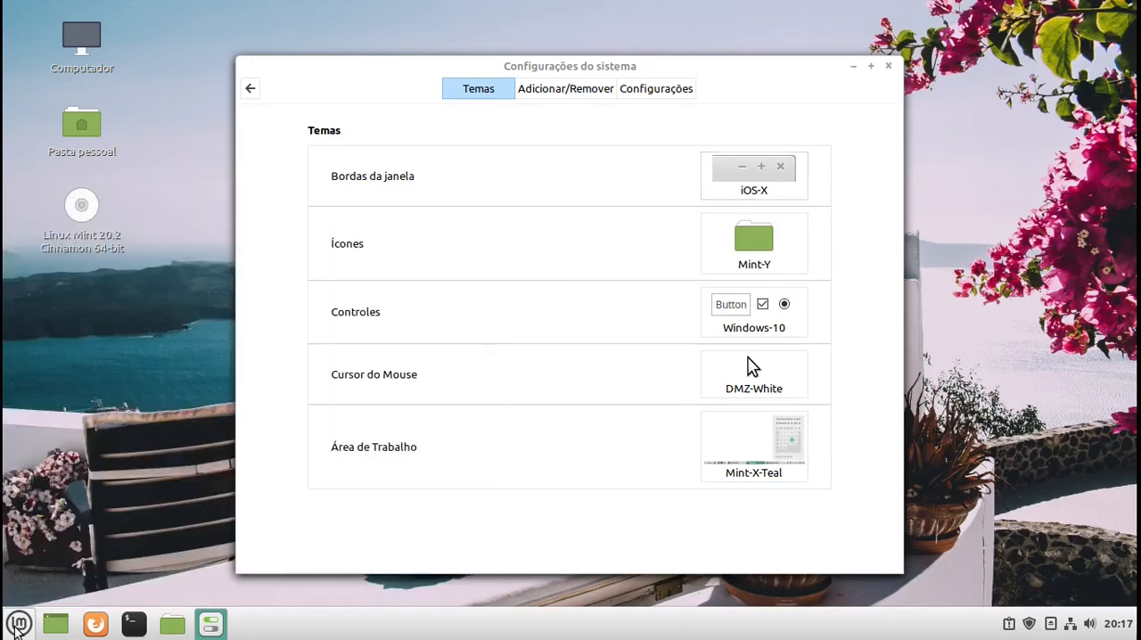
left_click(18, 624)
left_click(17, 624)
left_click(888, 67)
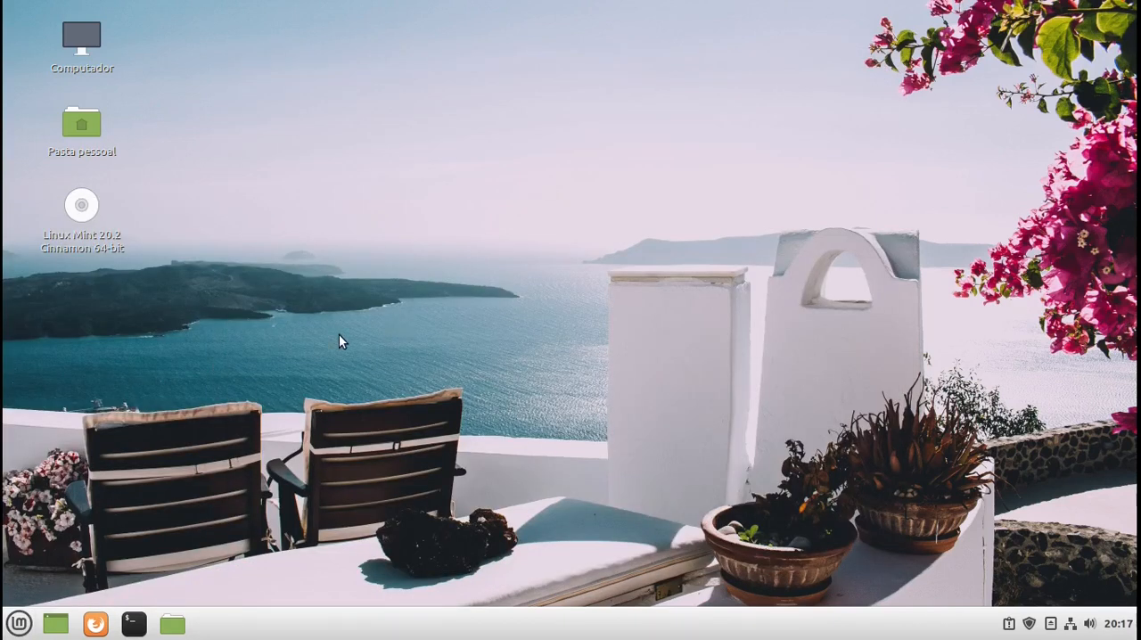
- Open LibreOffice Writer from the Escritório applications and dismiss its tip of the day
left_click(19, 628)
left_click(16, 629)
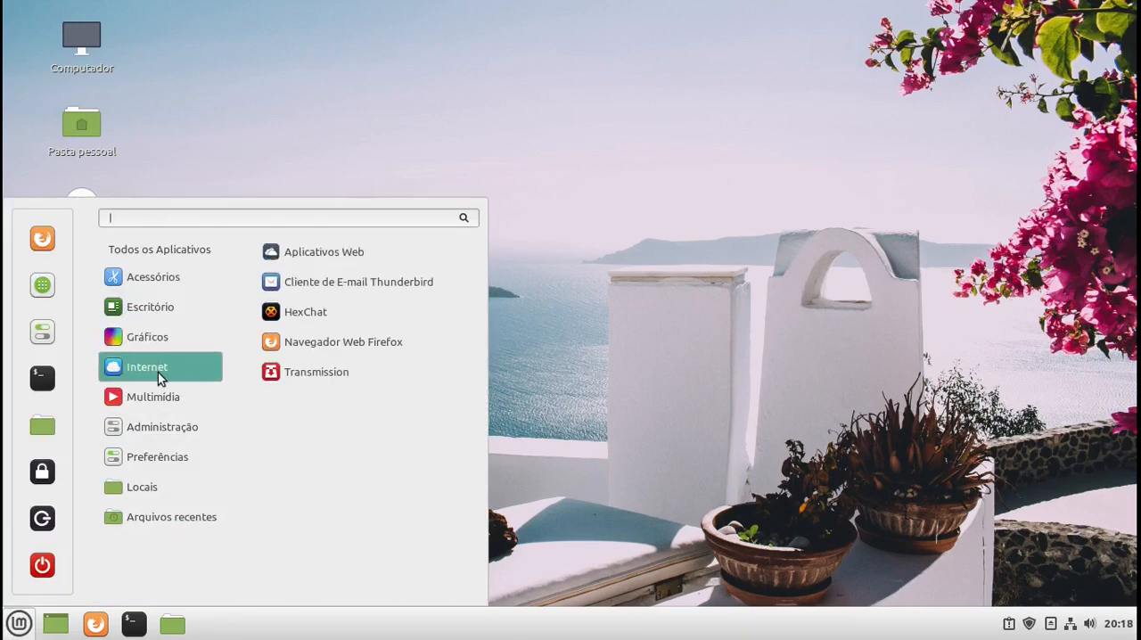
mouse_move(170, 309)
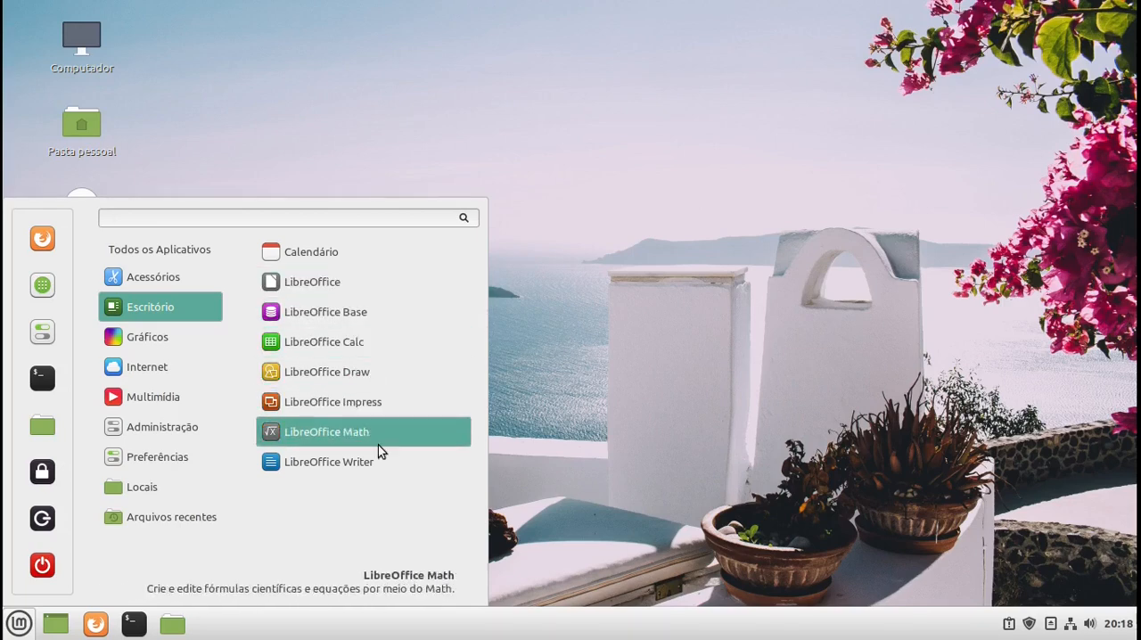
left_click(378, 470)
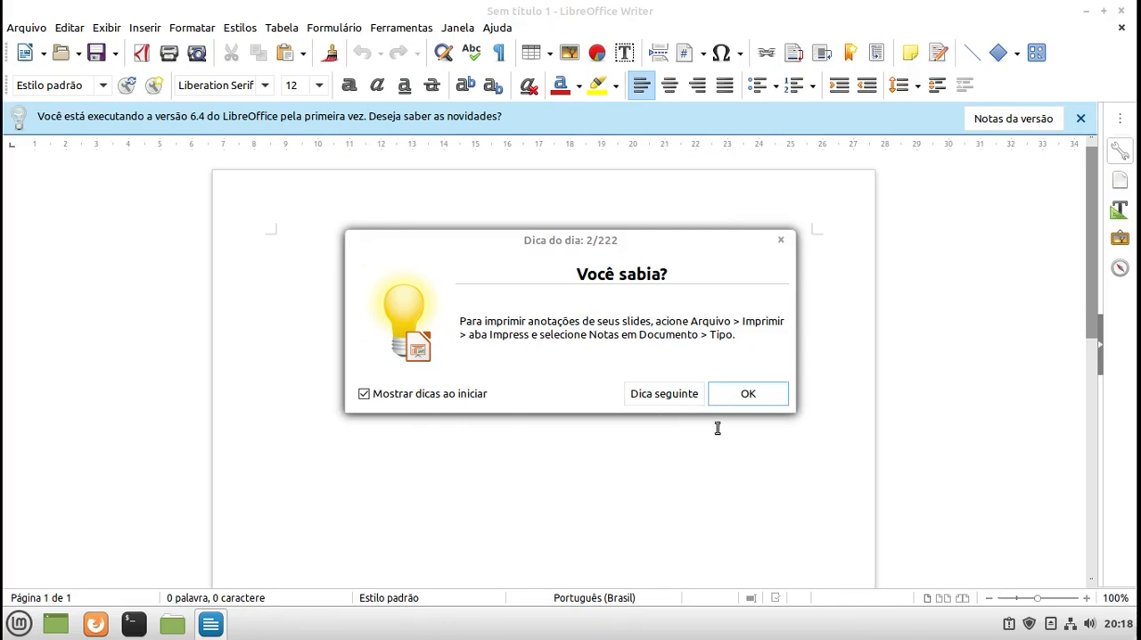
left_click(721, 398)
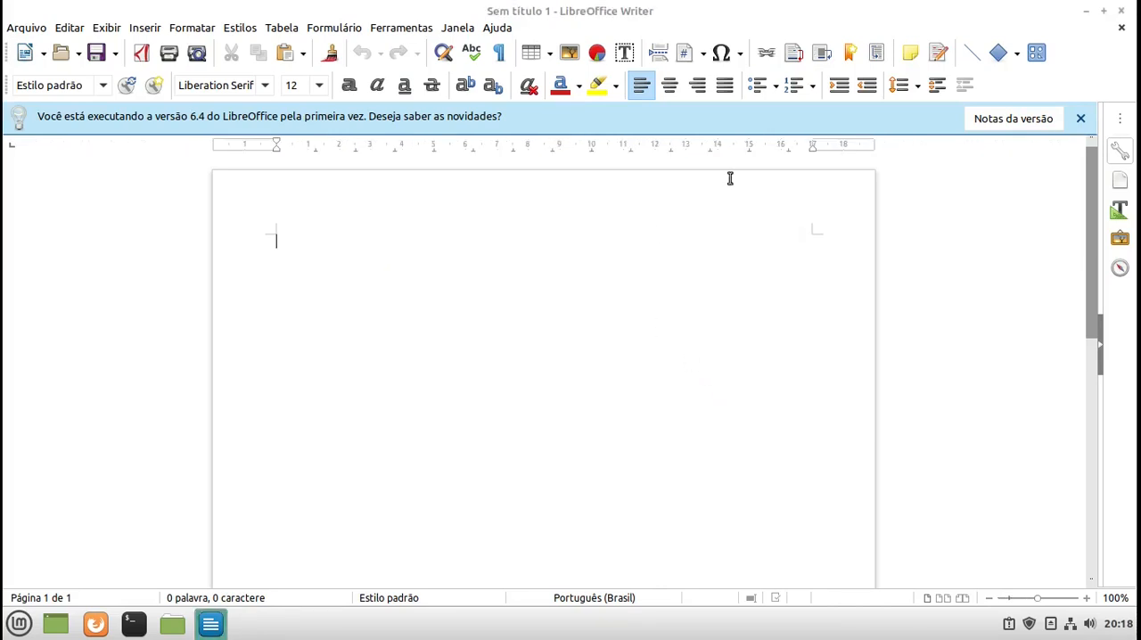
- Dismiss the version 6.4 release notes notice in LibreOffice Writer and close the program
left_click(1079, 117)
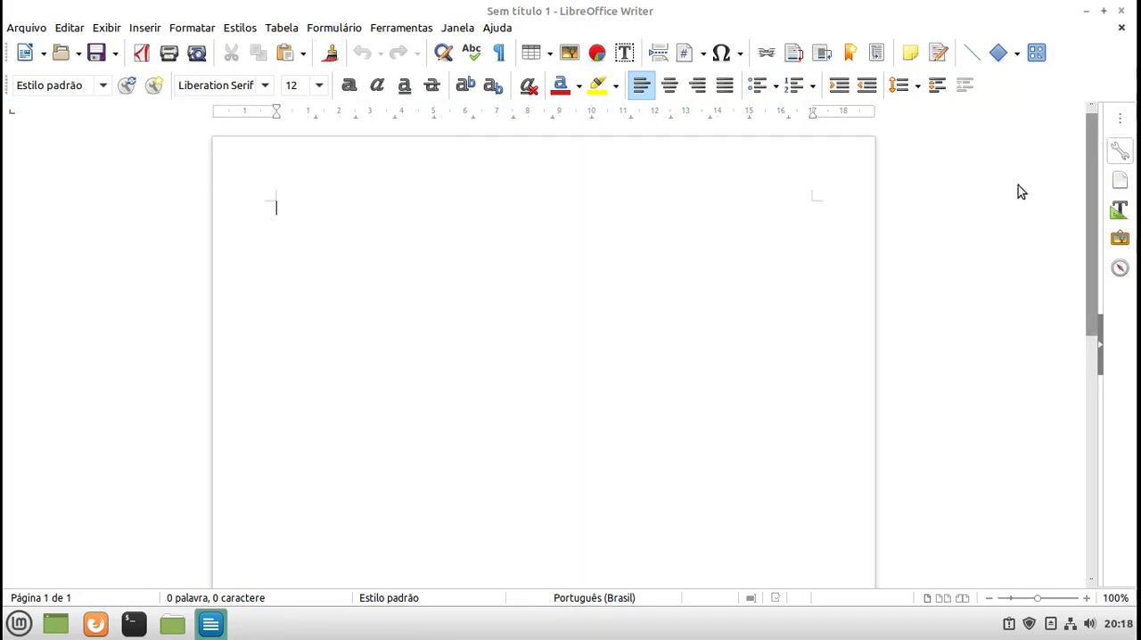
mouse_move(1049, 5)
left_click(1122, 12)
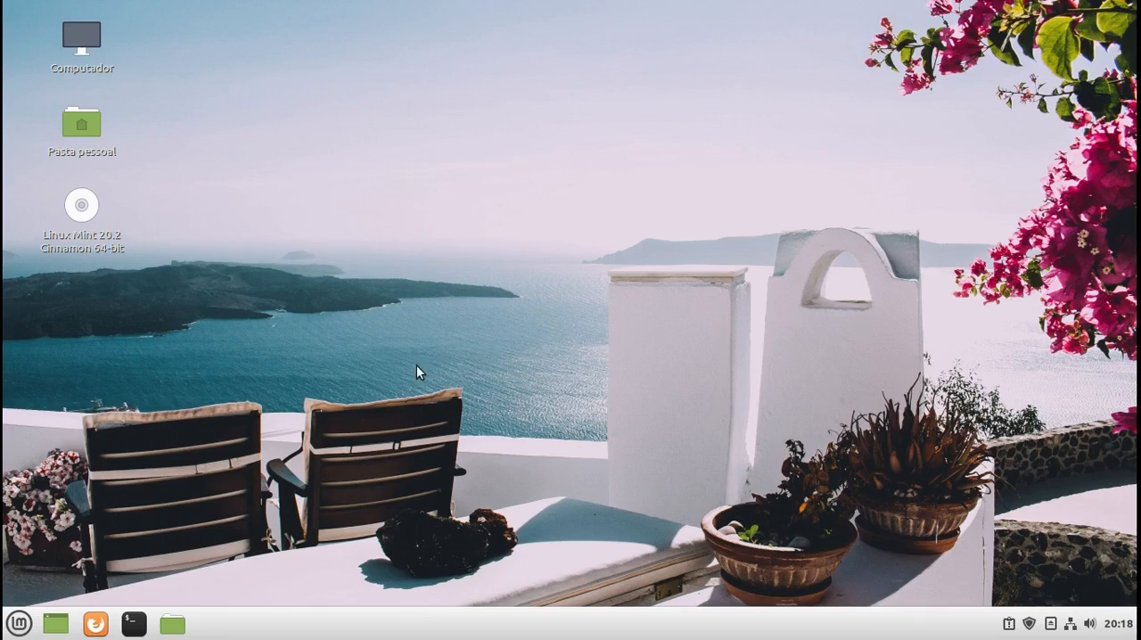
- Examine the Internet and Administração application categories in the application menu
left_click(18, 624)
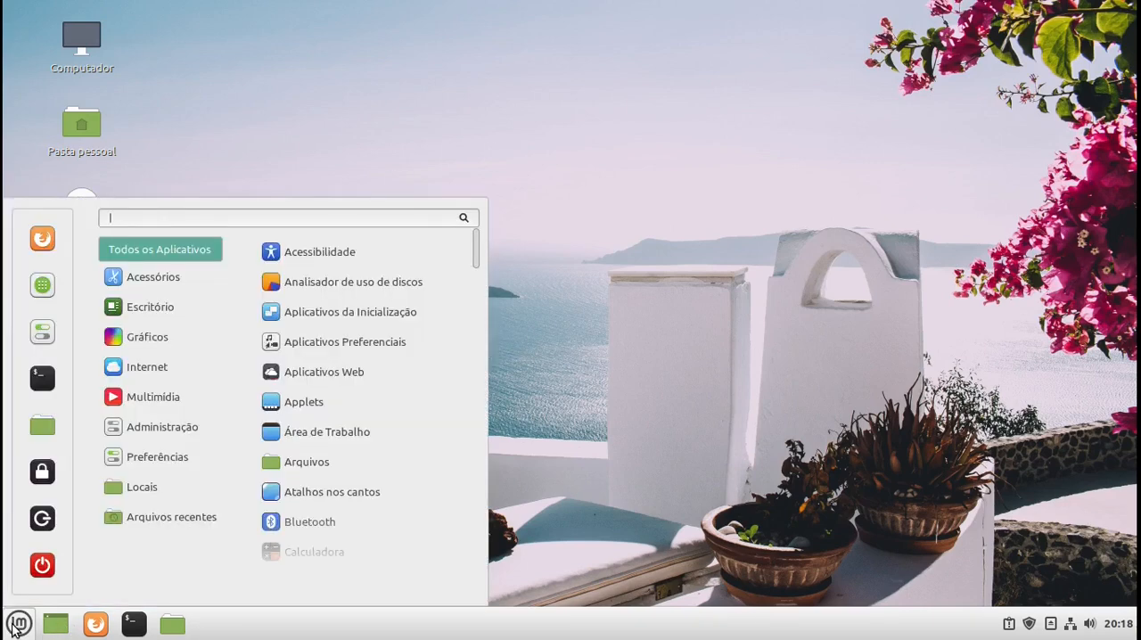
mouse_move(177, 360)
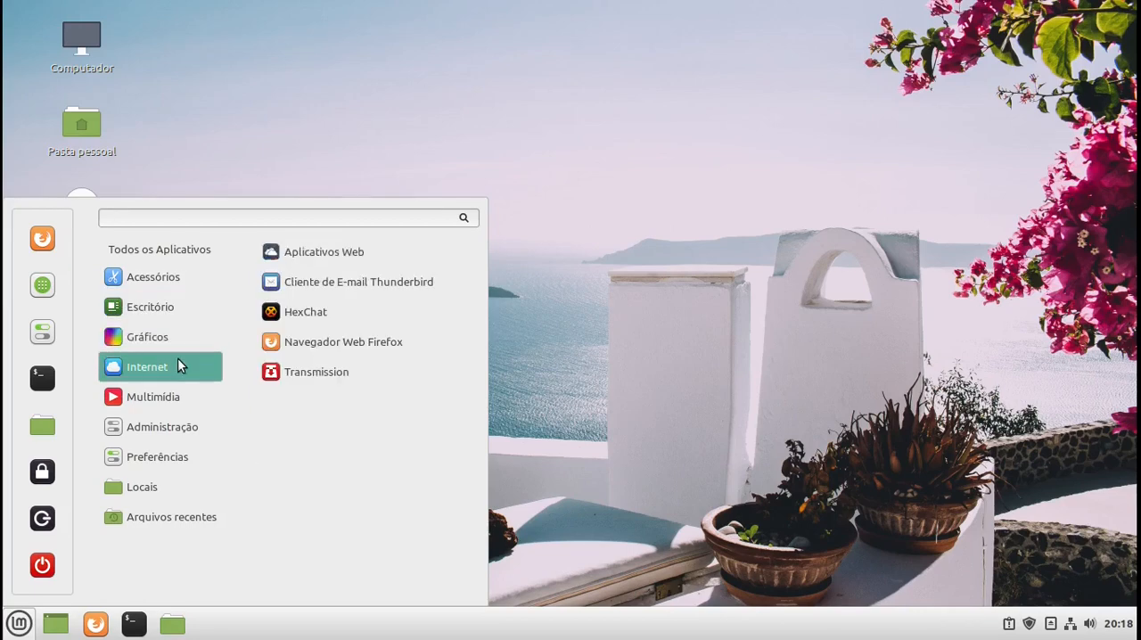
mouse_move(189, 426)
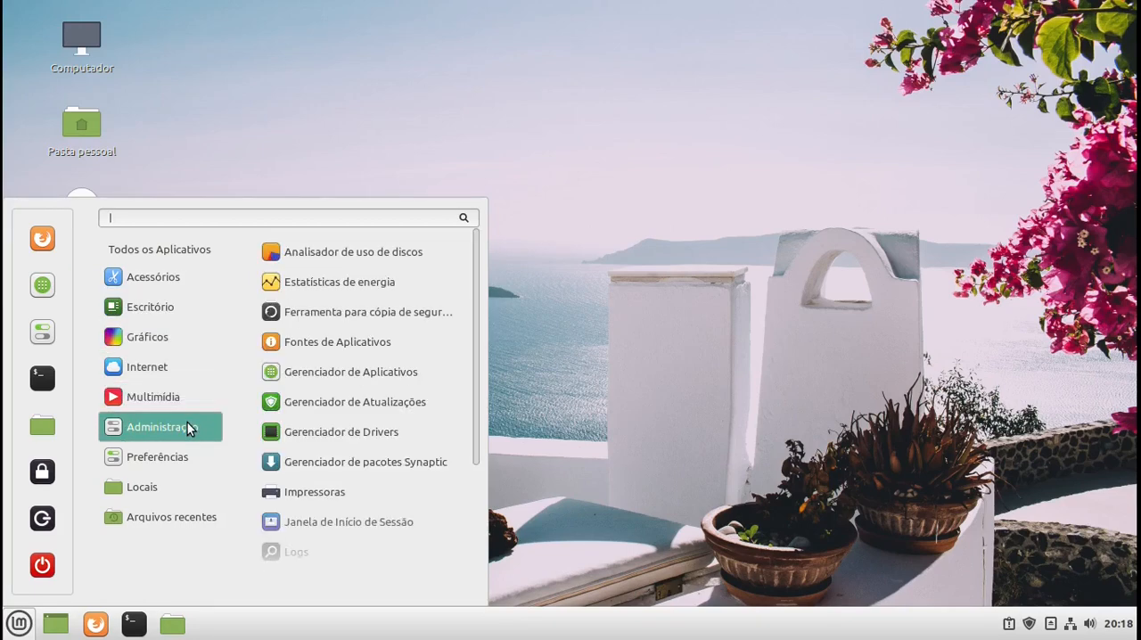
mouse_move(160, 306)
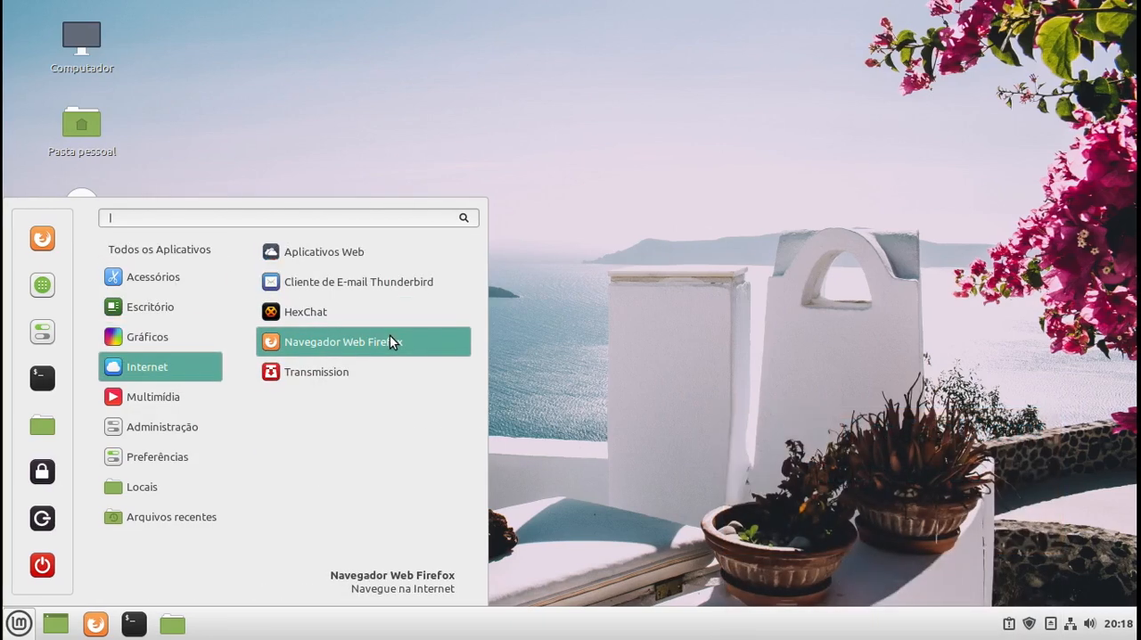
mouse_move(133, 371)
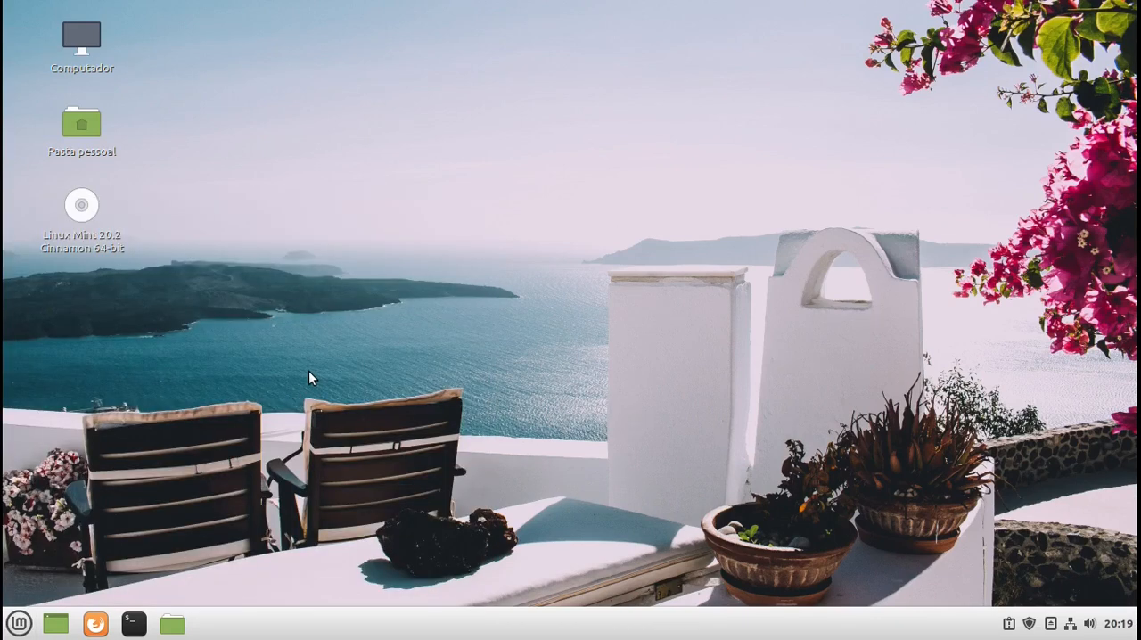
- Open Firefox and search the web for "opera navegador download"
left_click(94, 626)
left_click(96, 623)
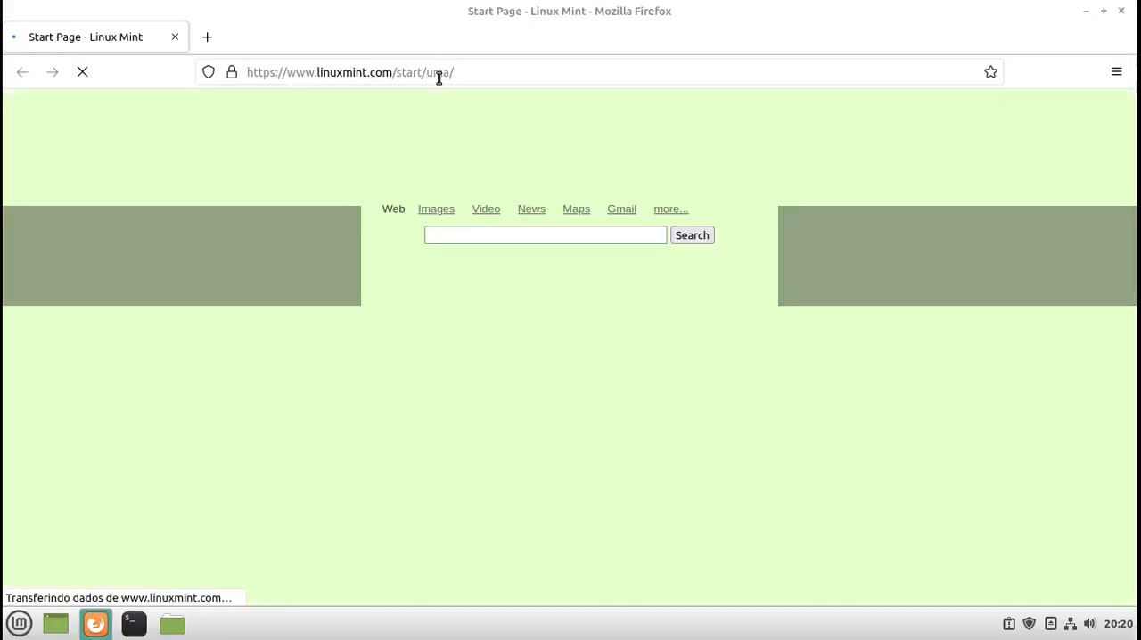
left_click(437, 71)
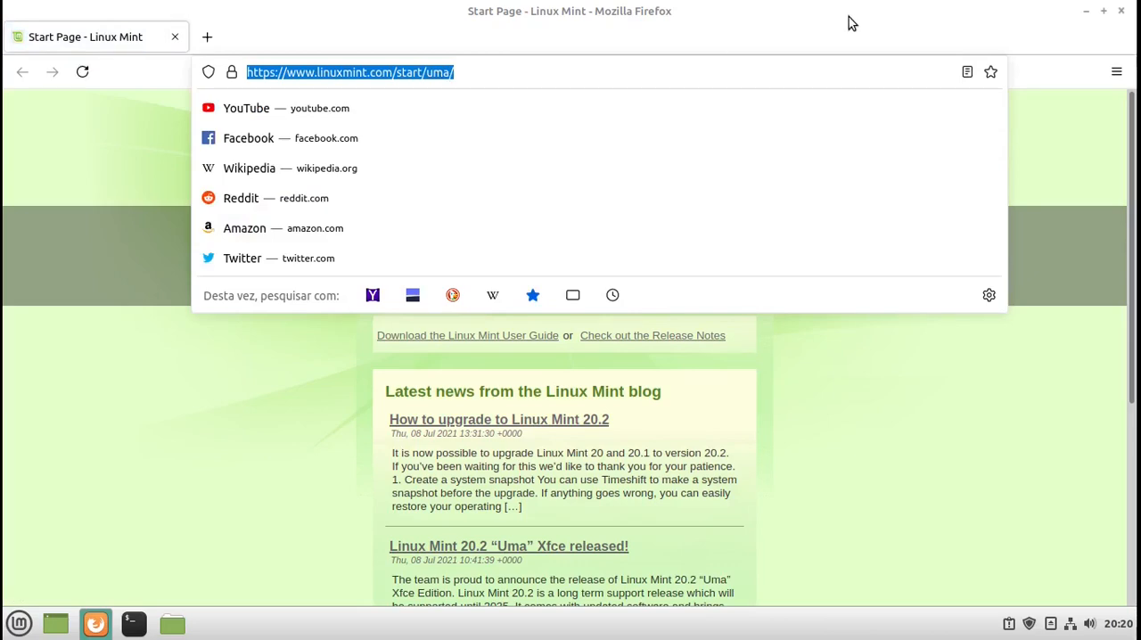
type("opera")
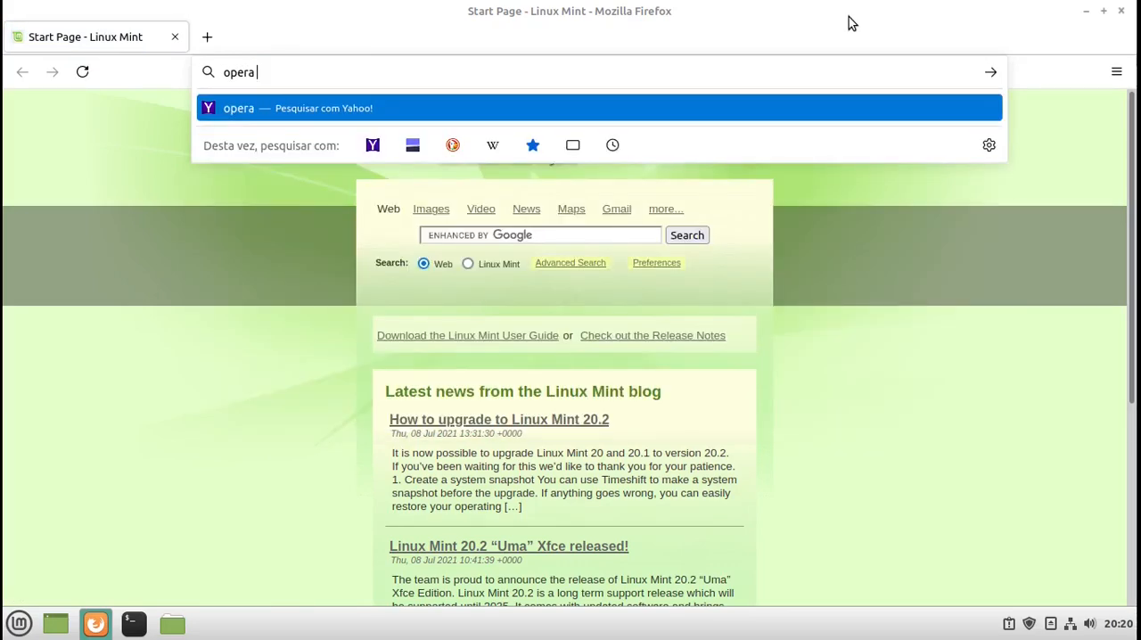
type(" na")
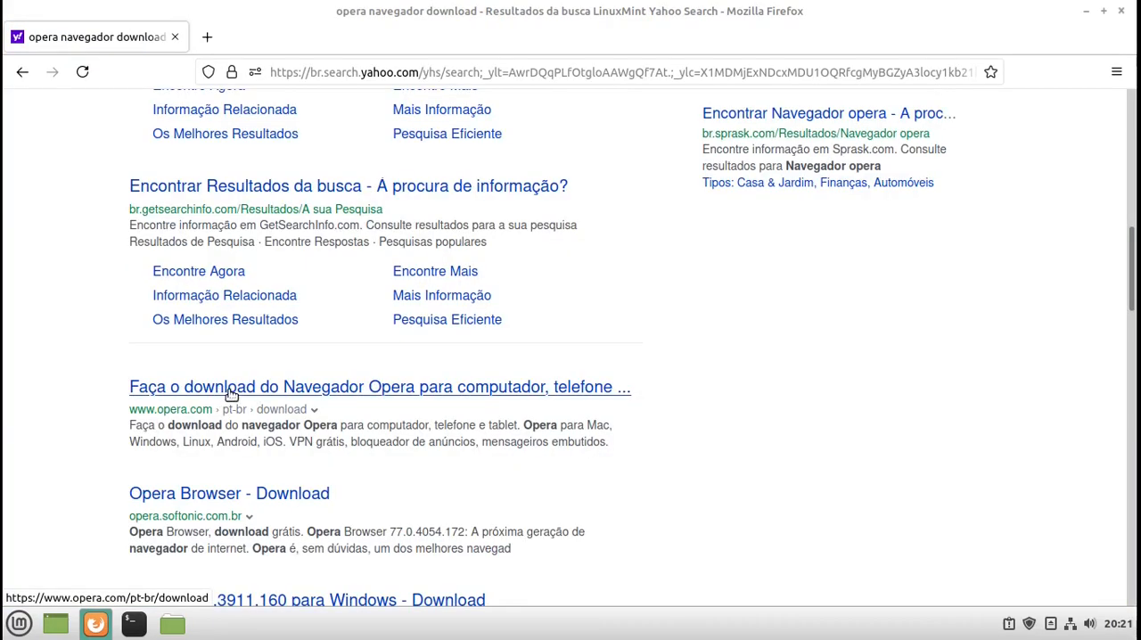
- Download Opera's Linux package from the opera.com download page, opening it with the GDebi package installer
left_click(230, 389)
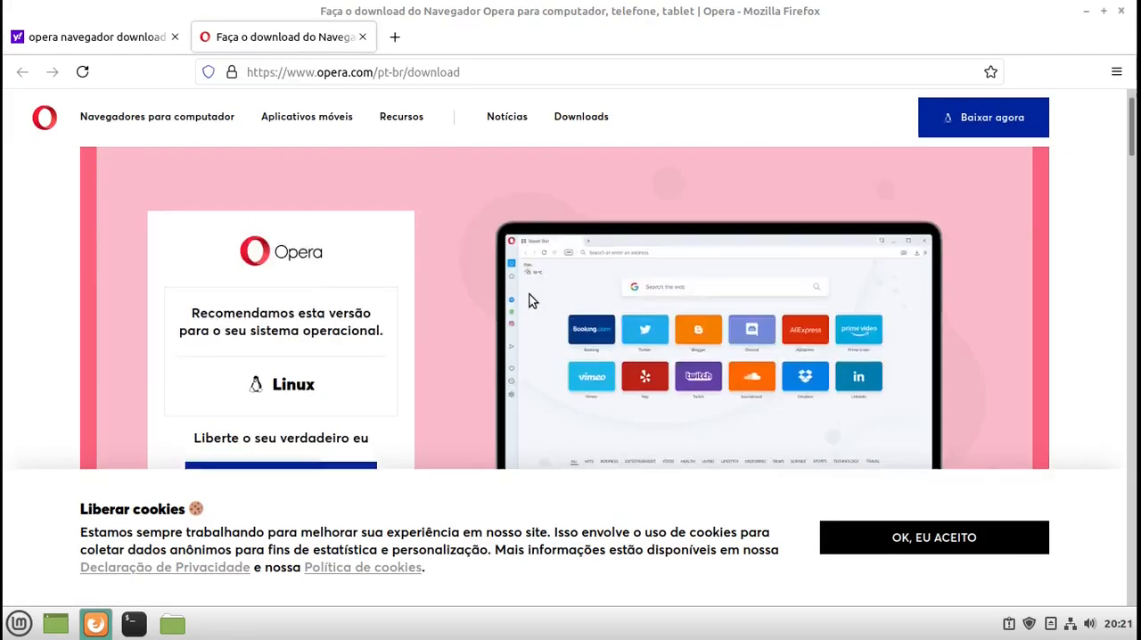
scroll(531, 300, "down", 2)
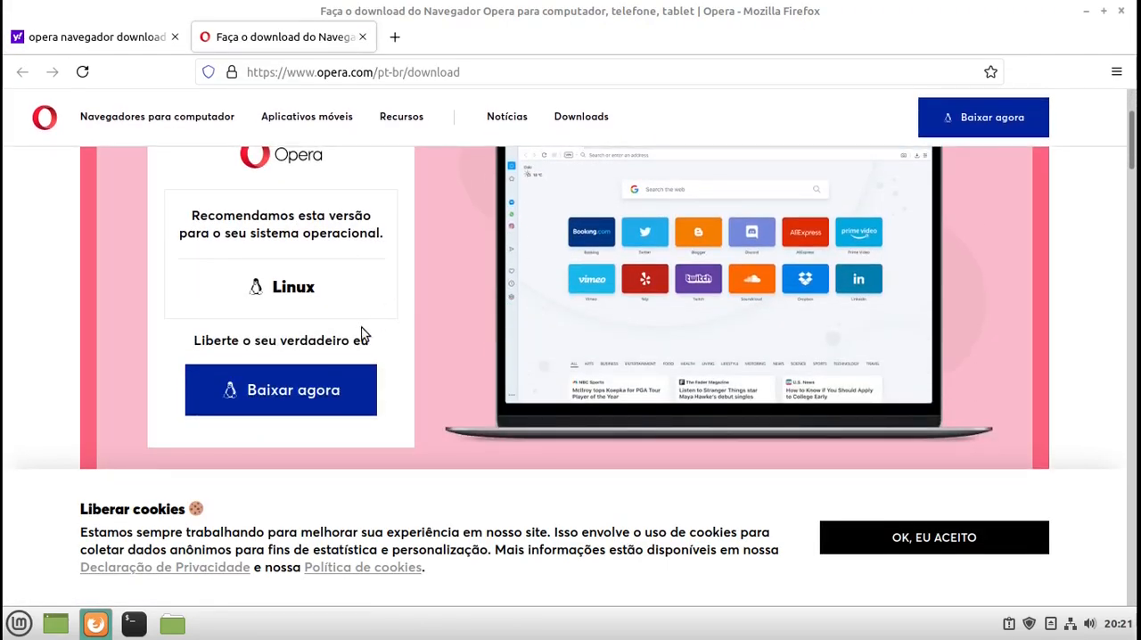
scroll(427, 395, "up", 3)
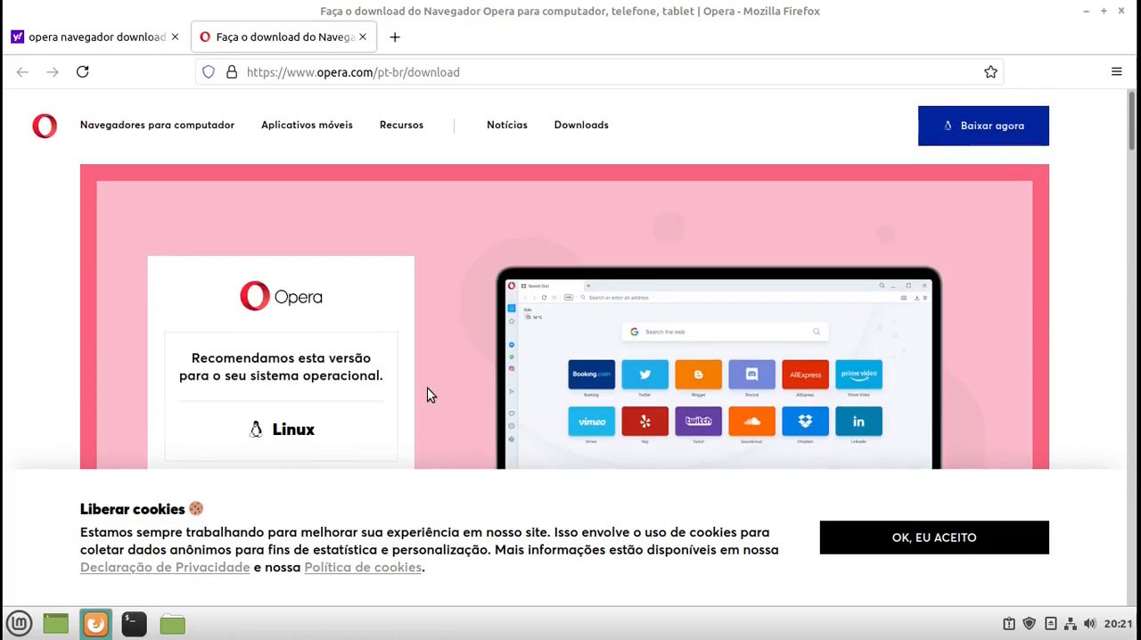
scroll(427, 395, "down", 2)
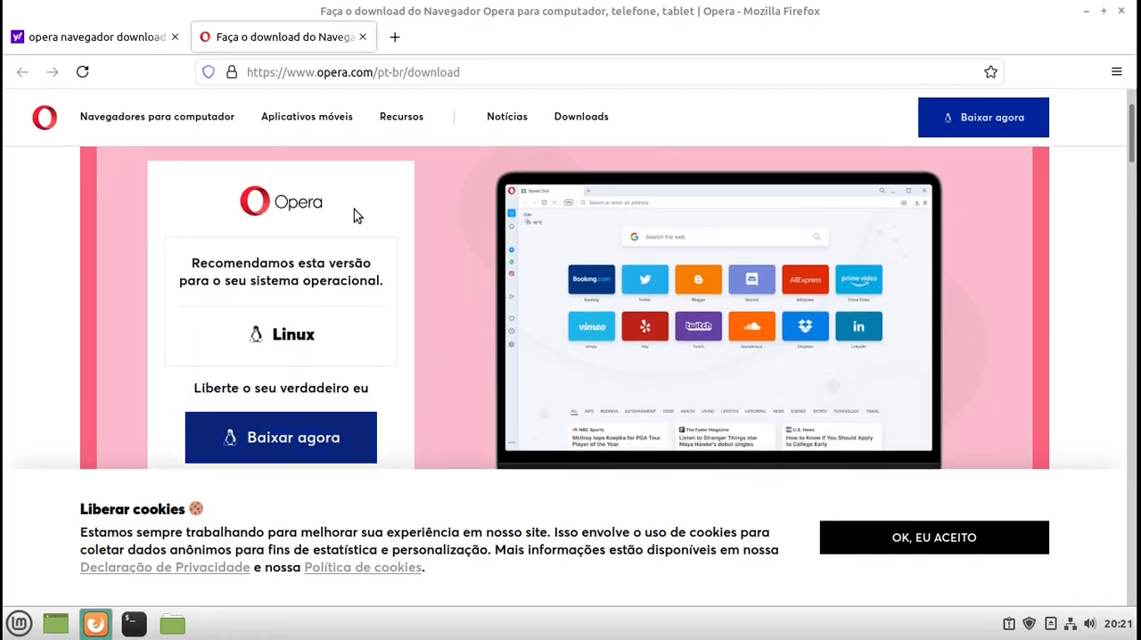
left_click(304, 438)
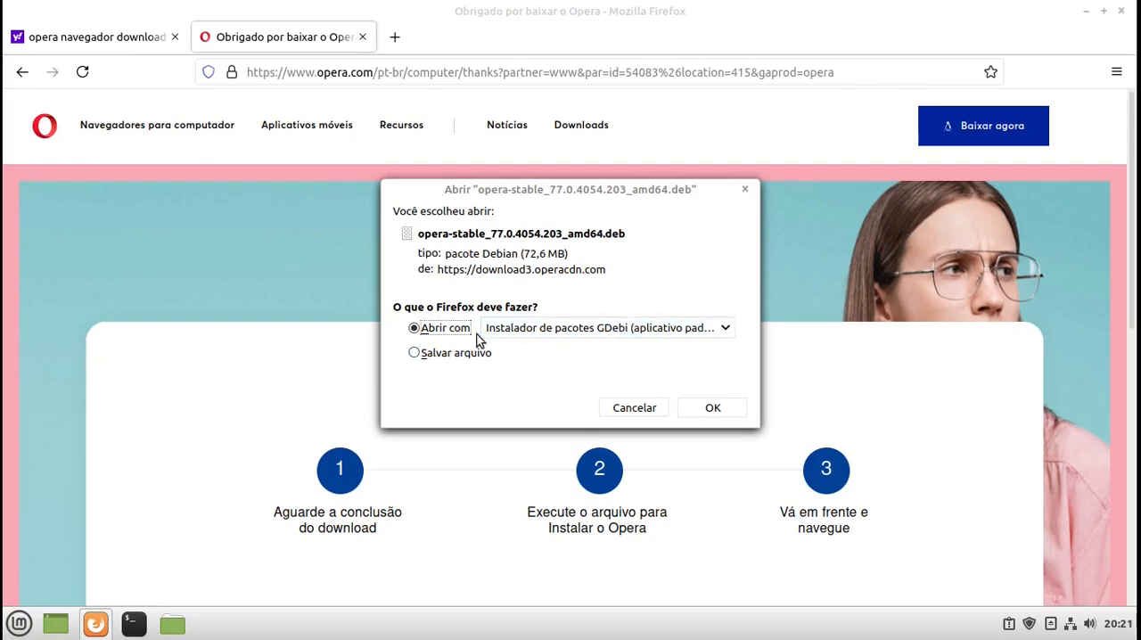
left_click(714, 409)
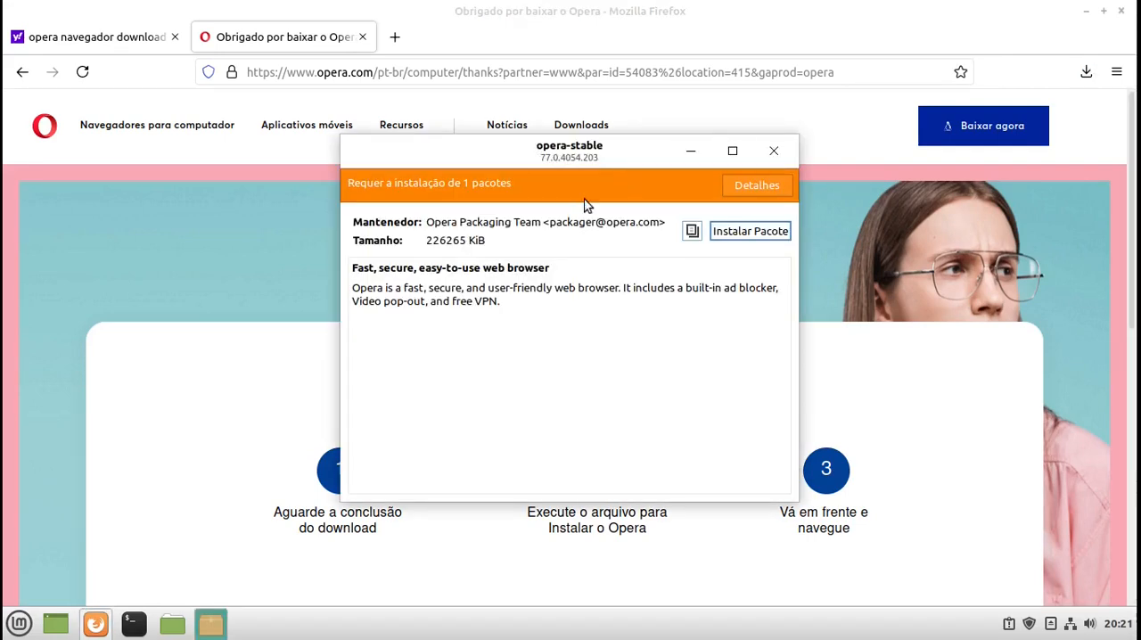
- Install the opera-stable package, entering the account password, accepting the additional libgcc1 software and keeping Opera updates with the system enabled
left_click(748, 232)
type("a")
key("Return")
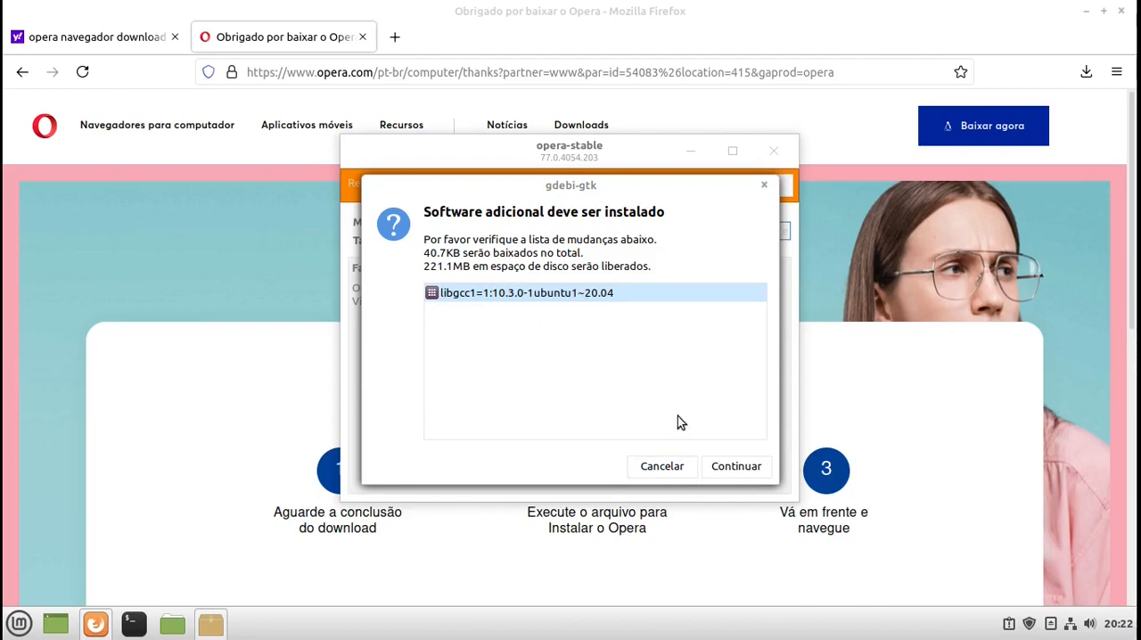
left_click(732, 467)
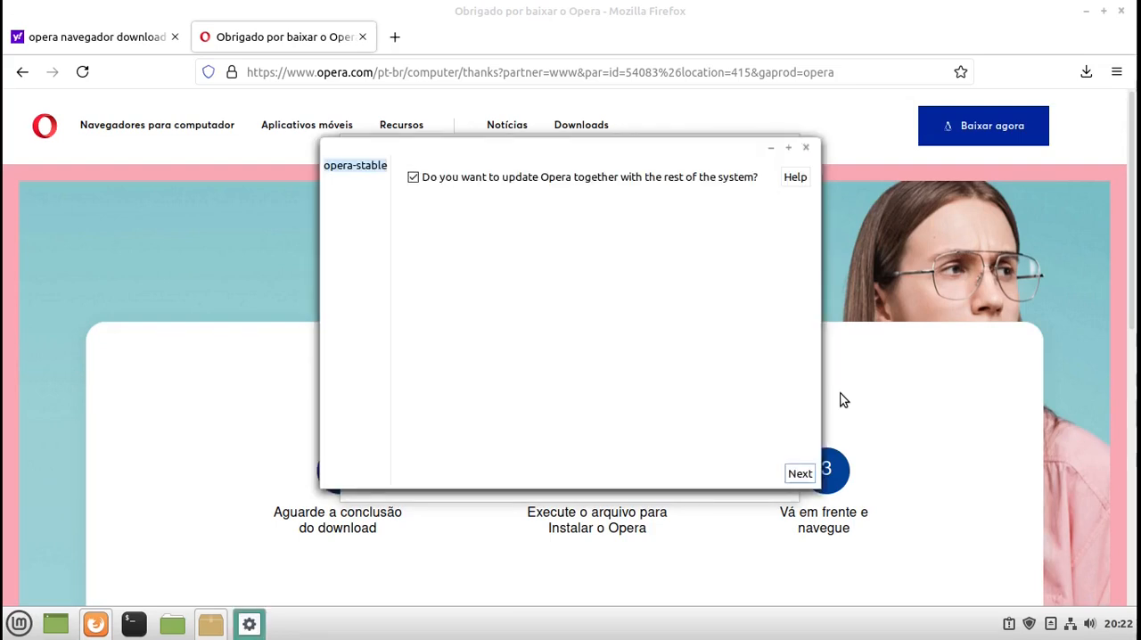
left_click(798, 474)
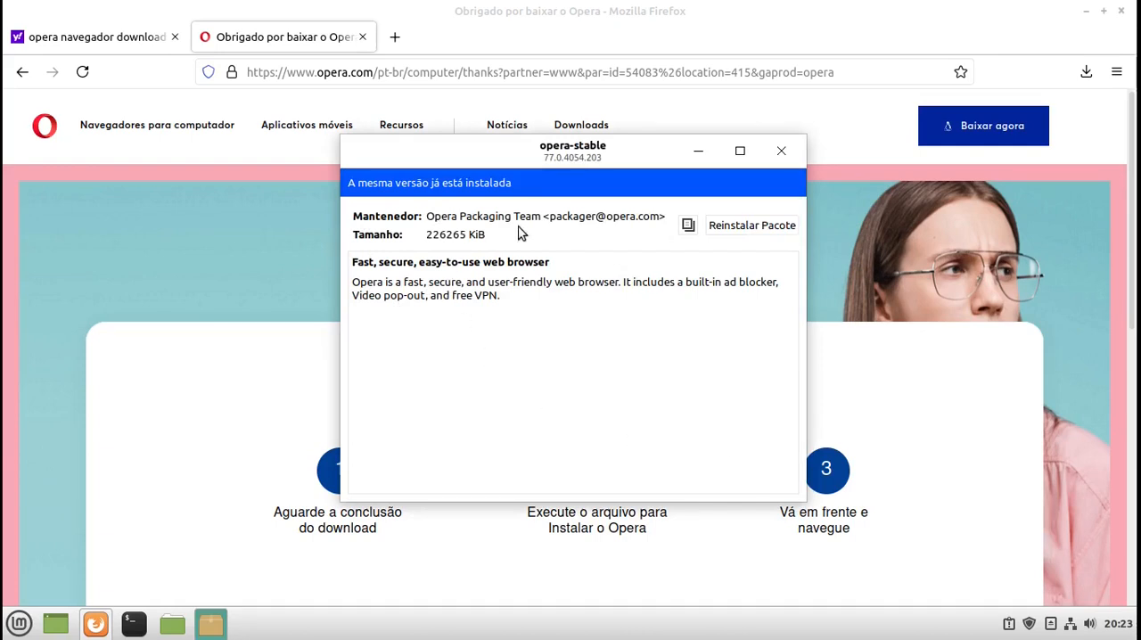
- Close the package installer, the Opera download page and Firefox
left_click(780, 152)
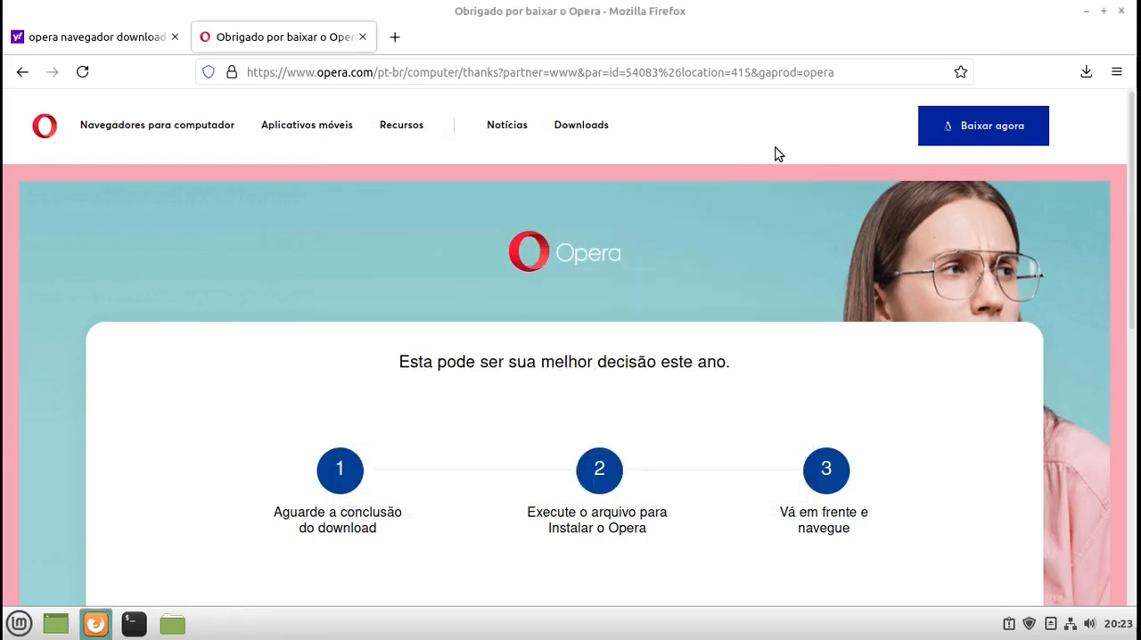
left_click(362, 37)
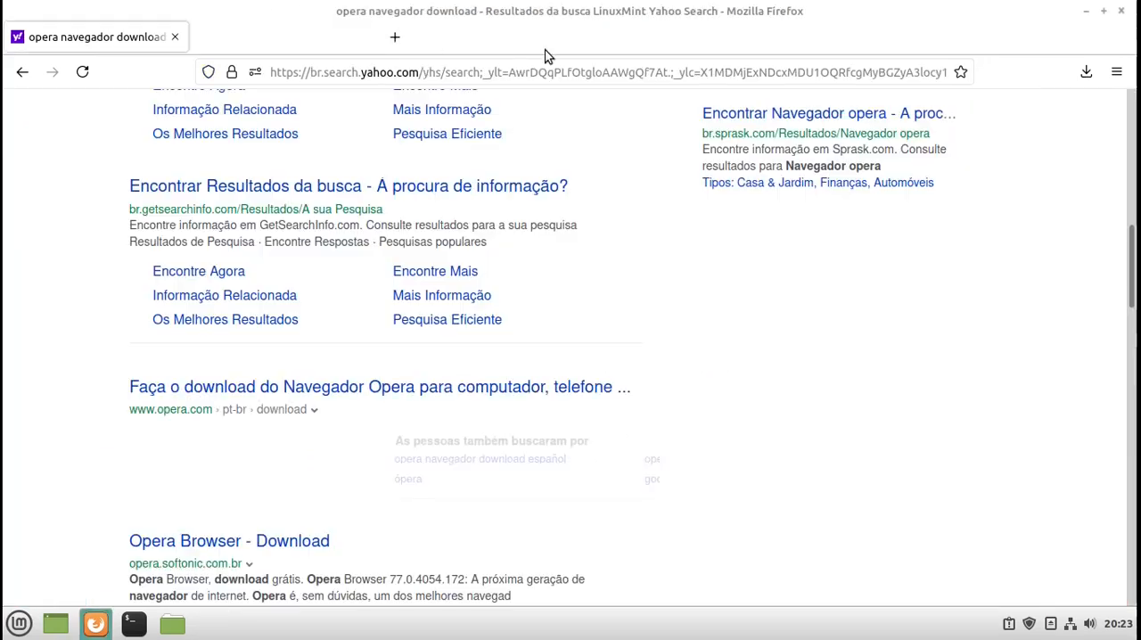
left_click(1121, 11)
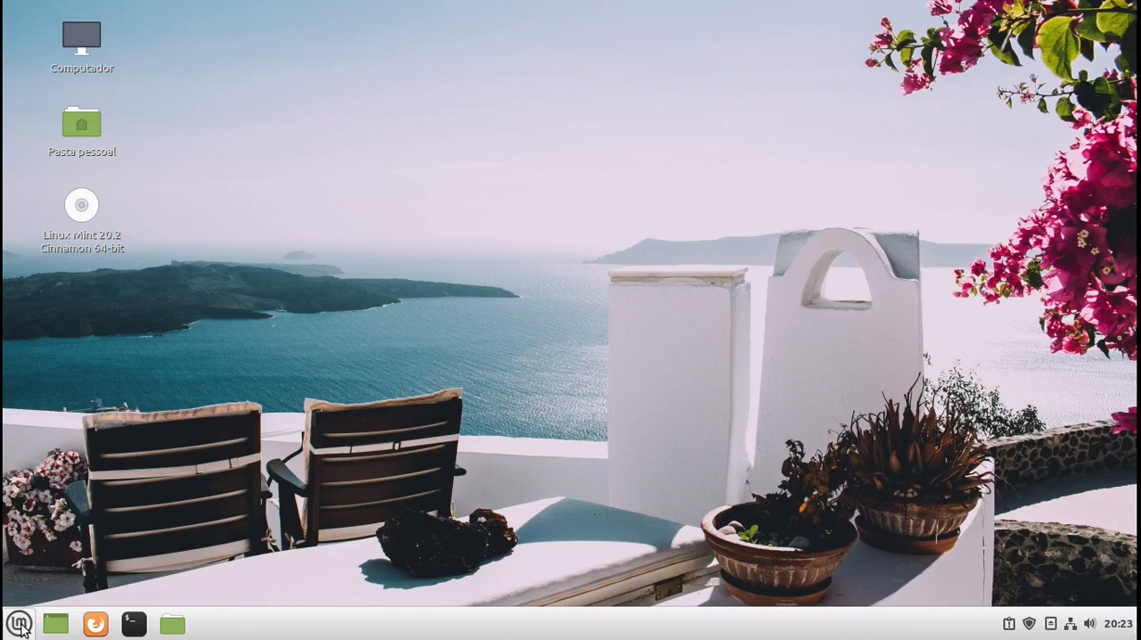
- Launch Opera from the Internet applications, then enter and confirm a password for the new default keyring (Chaveiro padrão)
left_click(19, 623)
mouse_move(167, 357)
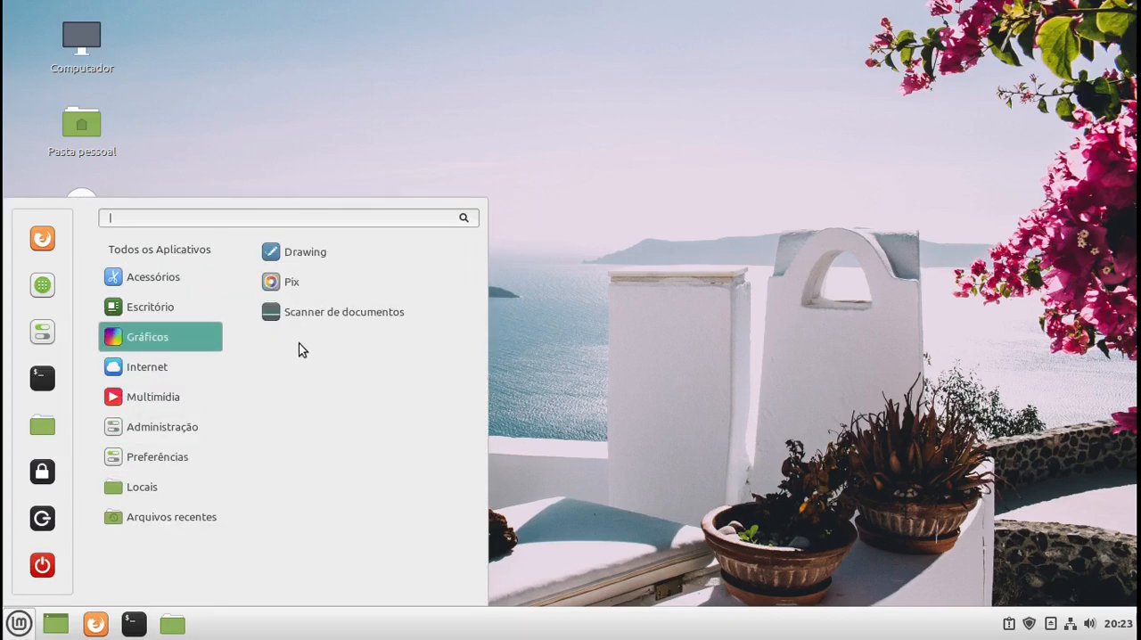
left_click(301, 372)
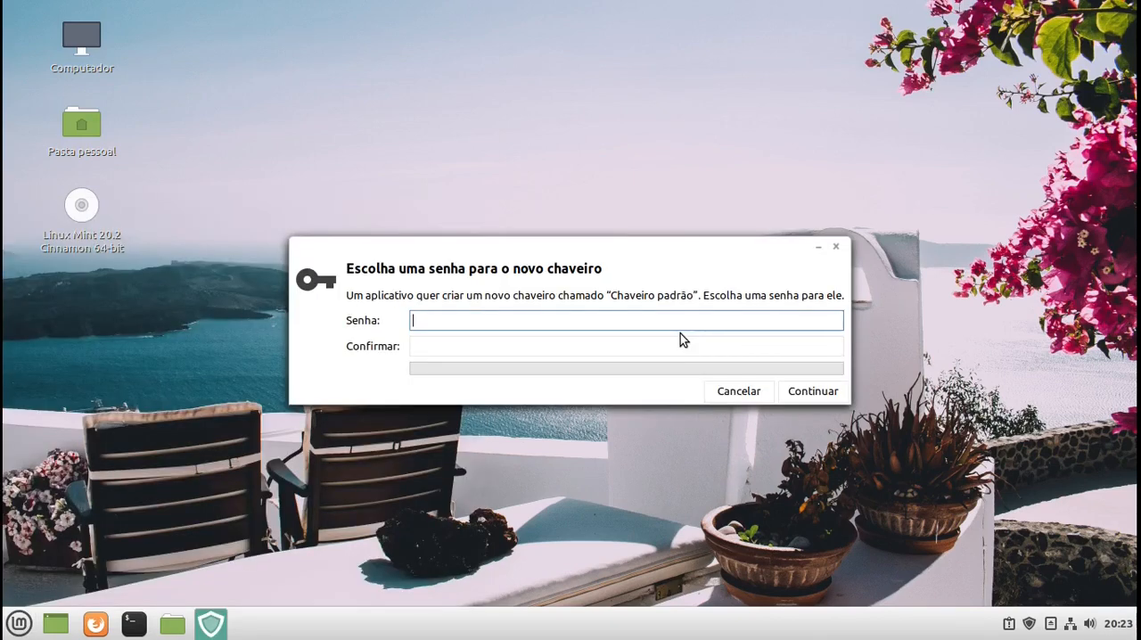
type("a")
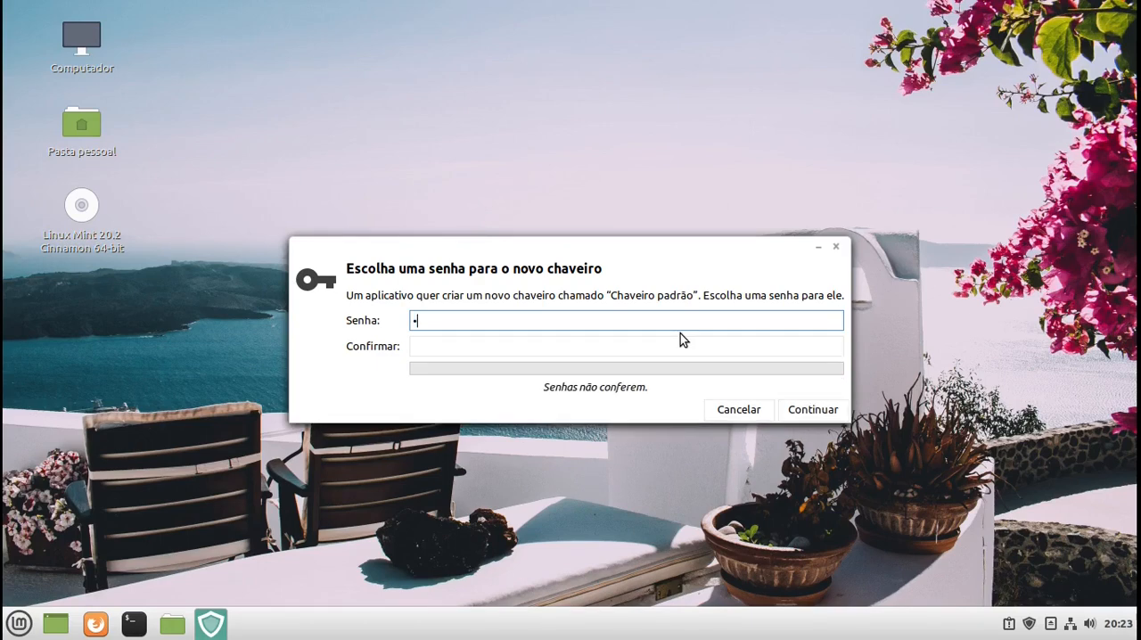
left_click(561, 344)
type("a")
key("Return")
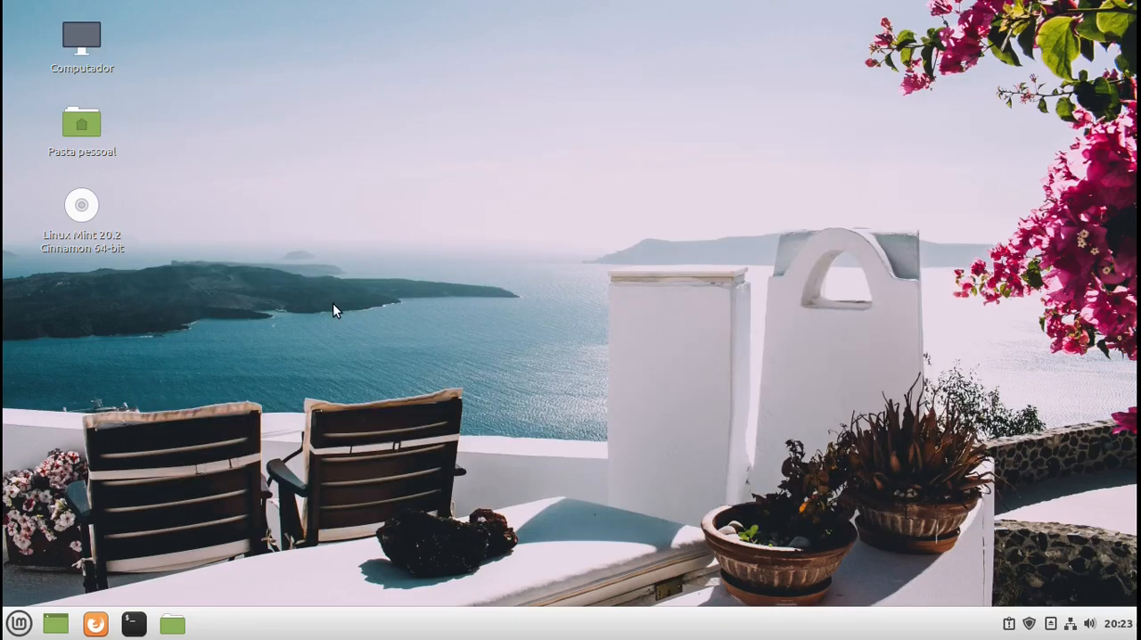
left_click(16, 626)
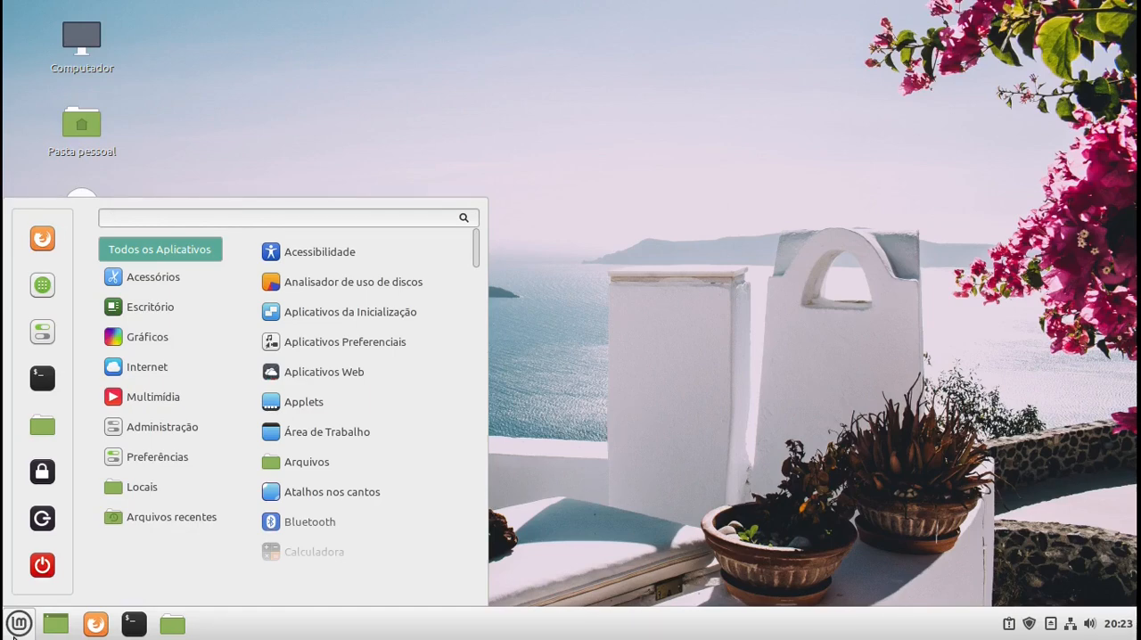
left_click(15, 631)
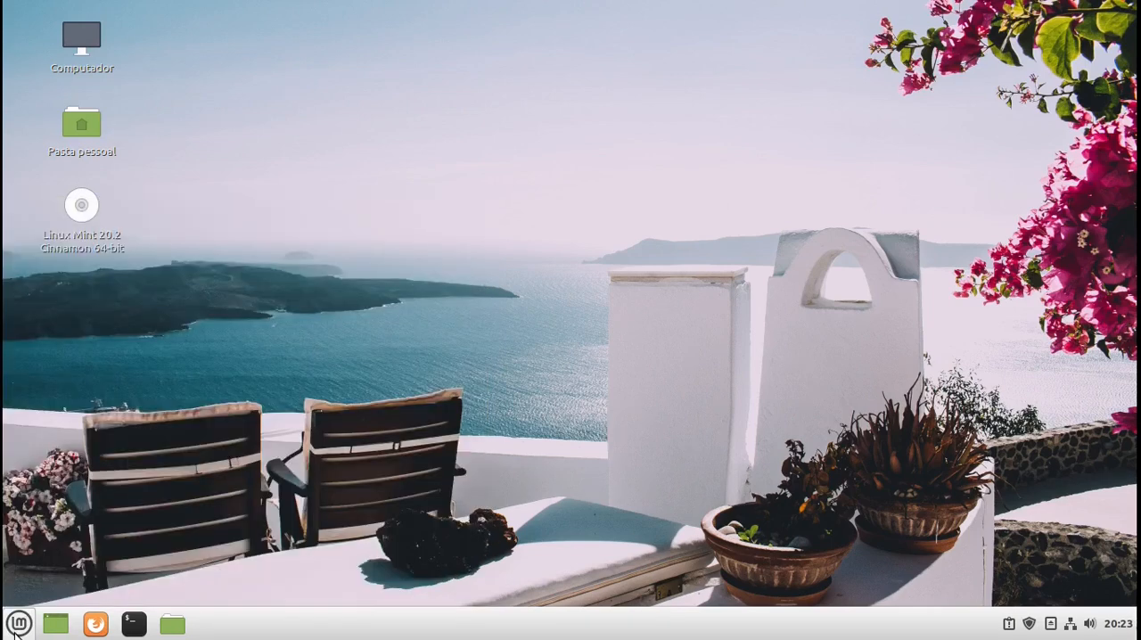
left_click(17, 624)
left_click(16, 629)
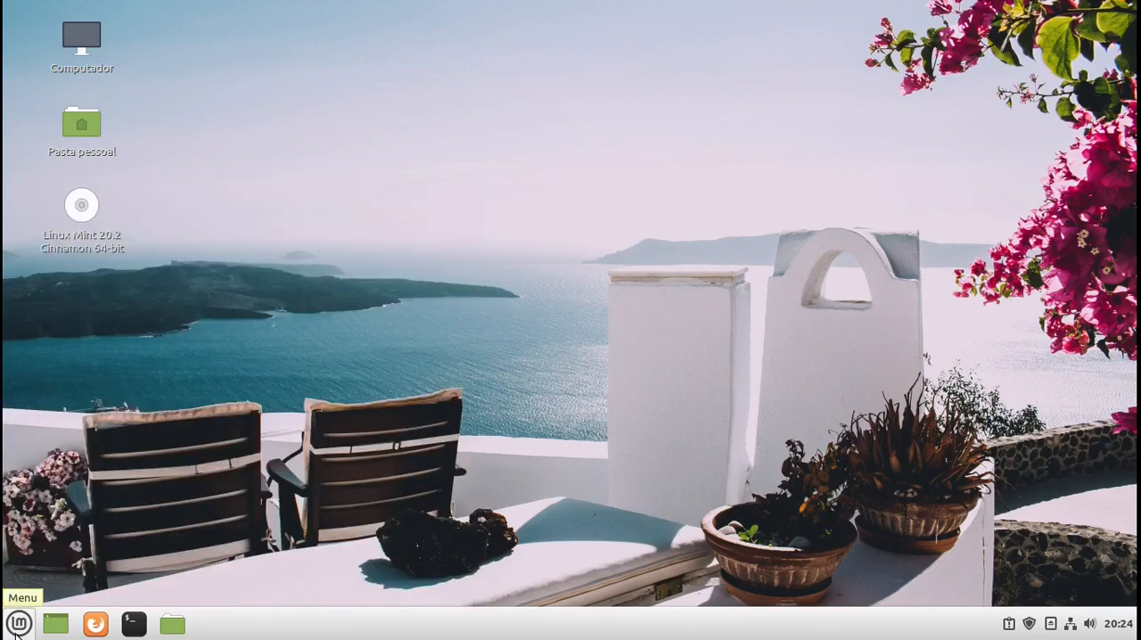
left_click(18, 624)
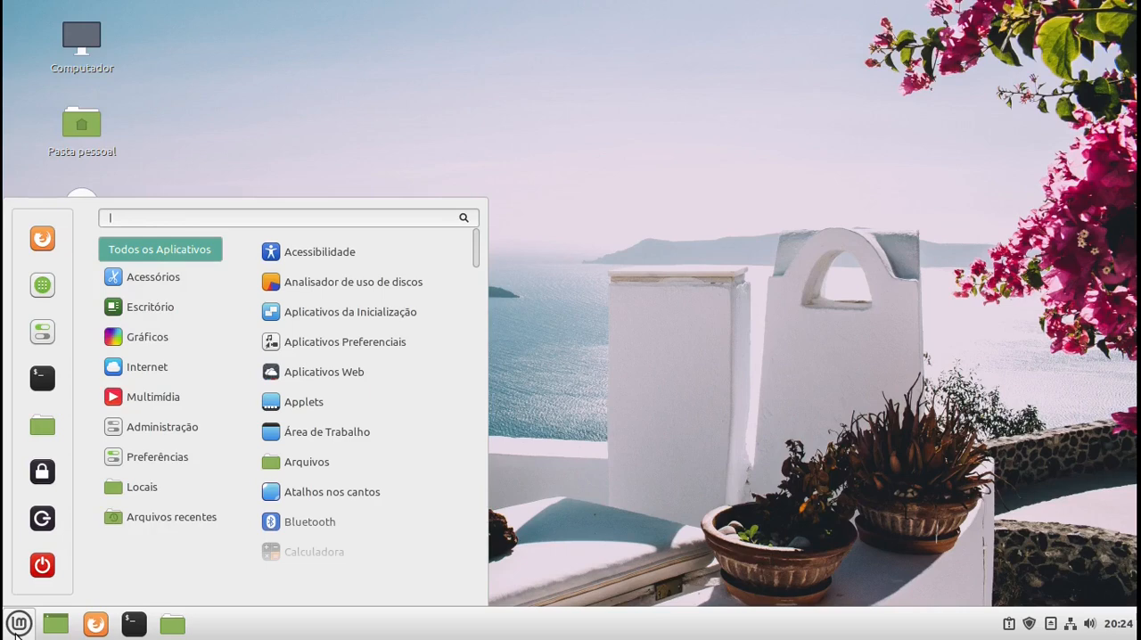
left_click(15, 628)
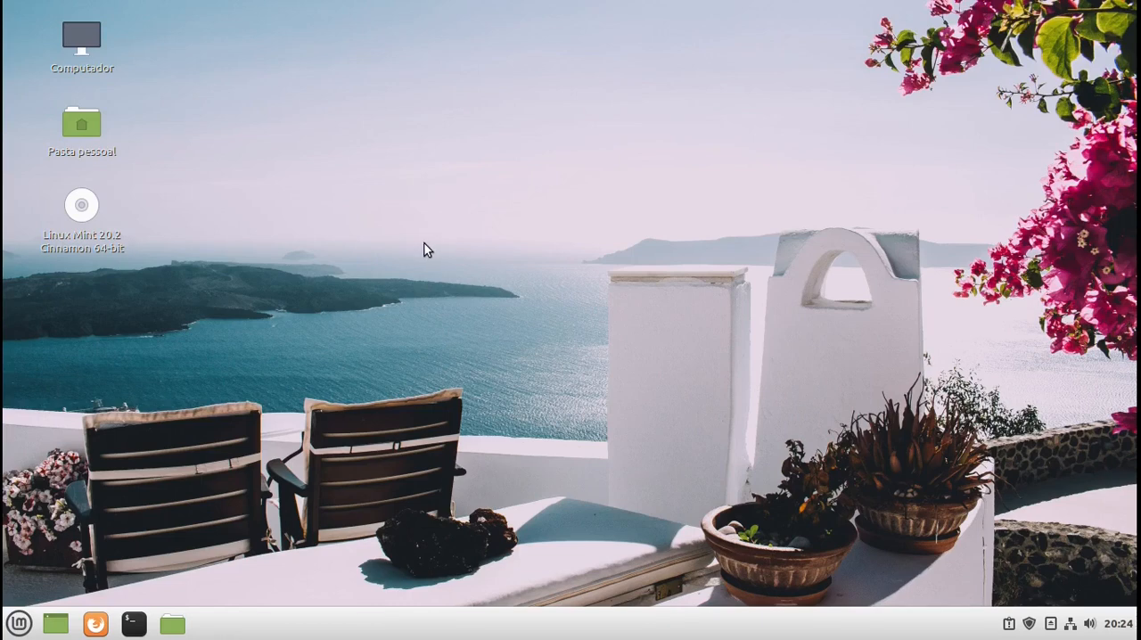
left_click(19, 624)
left_click(627, 237)
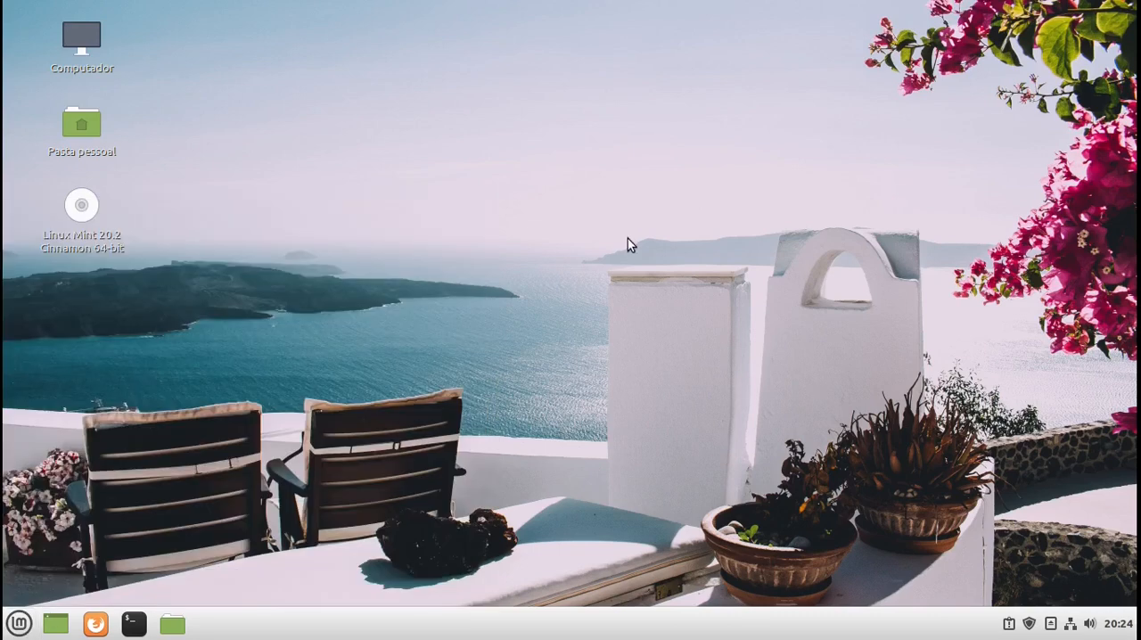